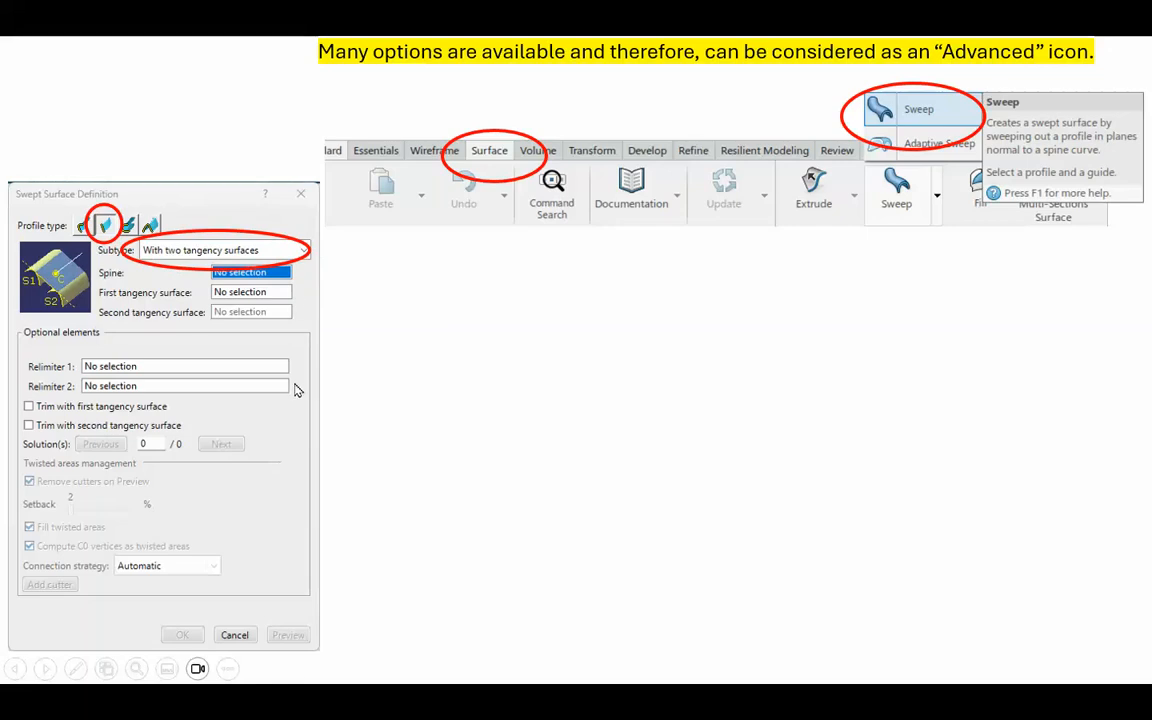
{"action": "left_click", "coordinate": [199, 108]}
{"action": "left_click", "coordinate": [199, 108]}
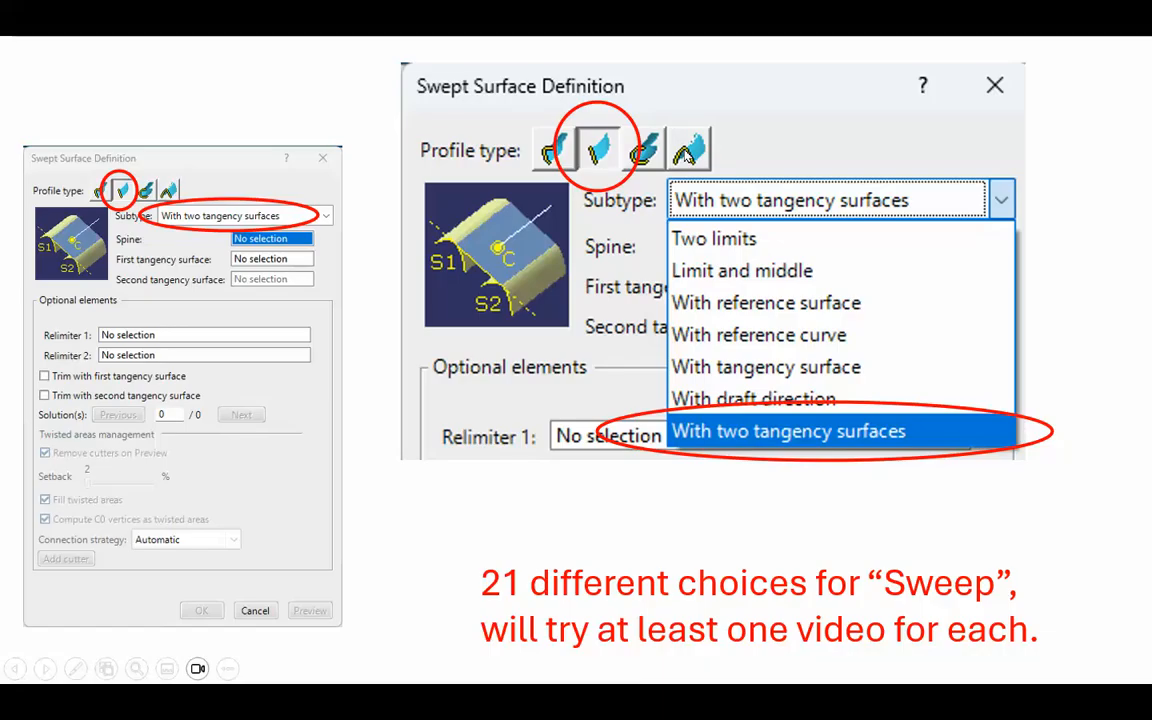
{"action": "left_click", "coordinate": [1089, 206]}
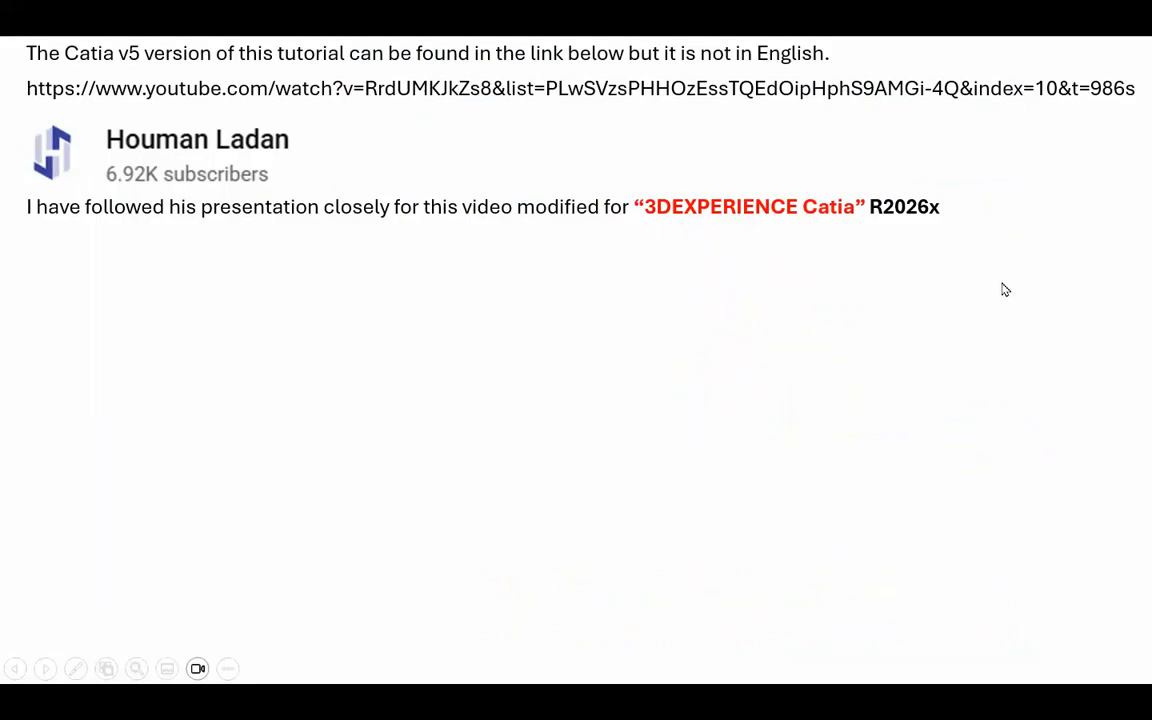
{"action": "left_click", "coordinate": [1054, 259]}
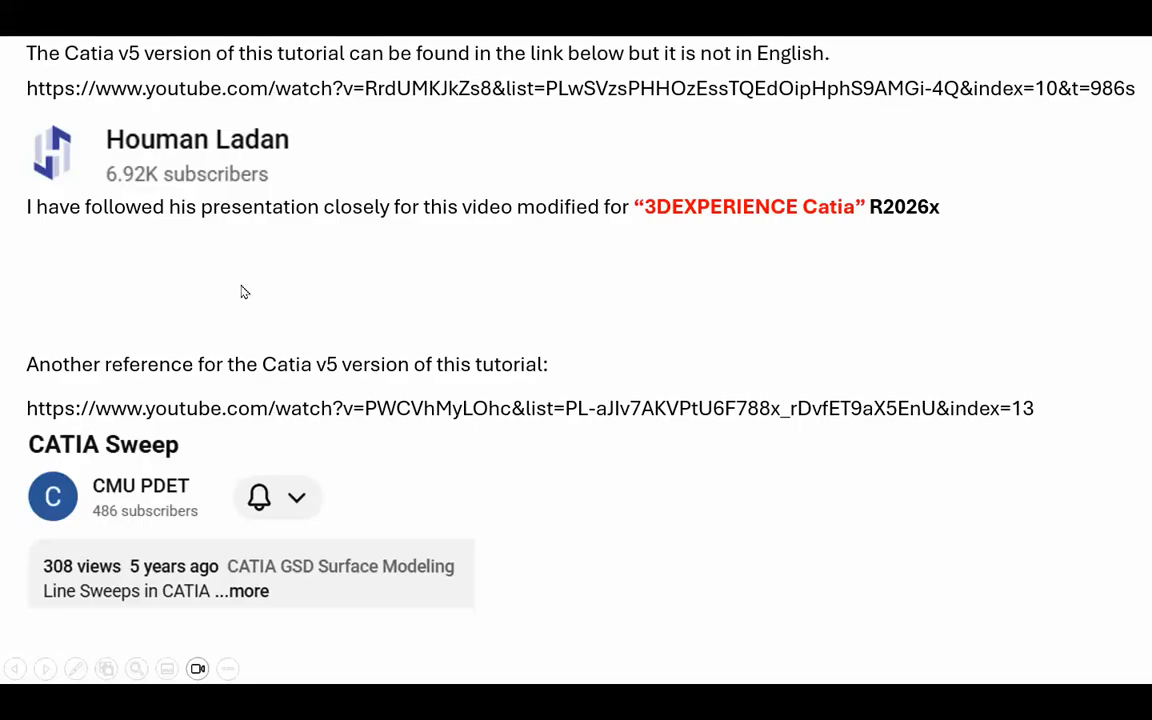
{"action": "left_click", "coordinate": [722, 537]}
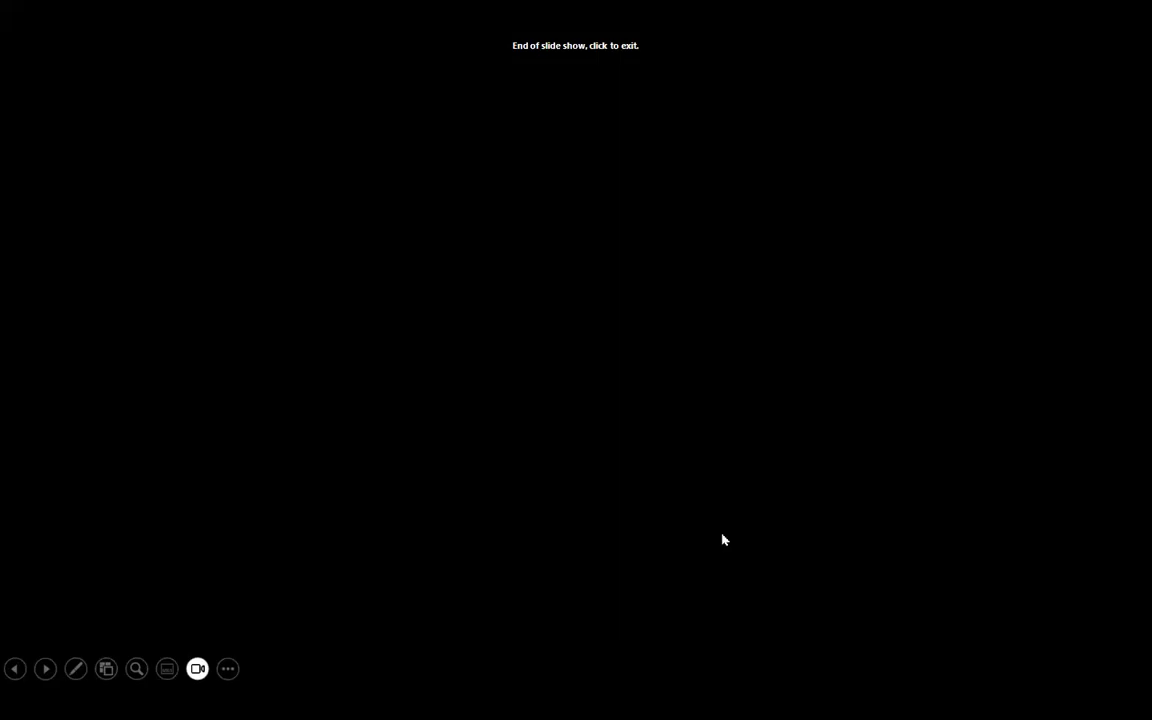
{"action": "left_click", "coordinate": [722, 535]}
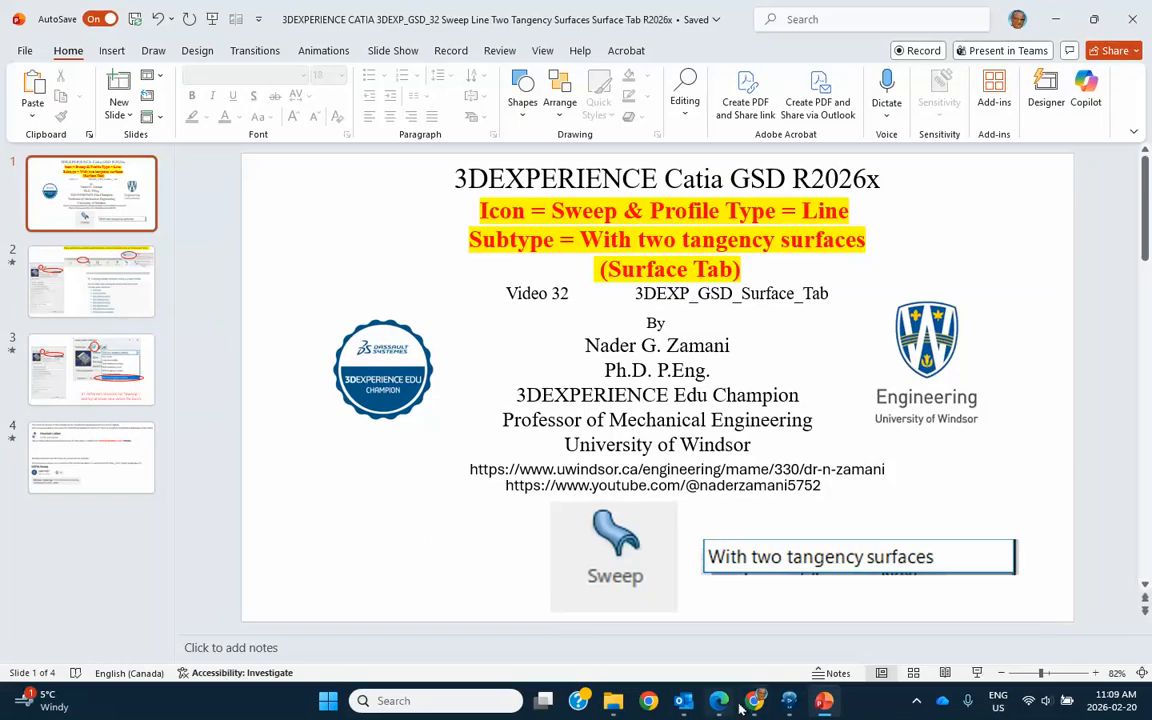
Switch to 3DEXPERIENCE CATIA and sketch a circle about 48 mm in diameter on the yz plane, centred on the positive H axis.
{"action": "left_click", "coordinate": [789, 701]}
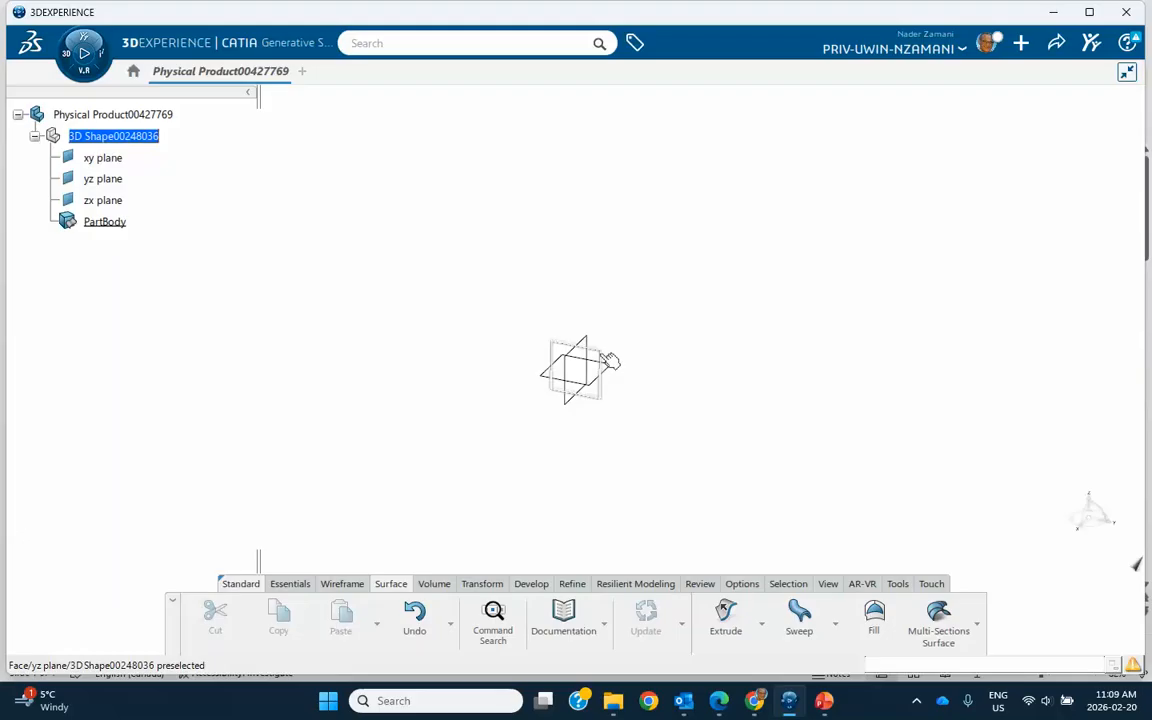
{"action": "left_click", "coordinate": [606, 362]}
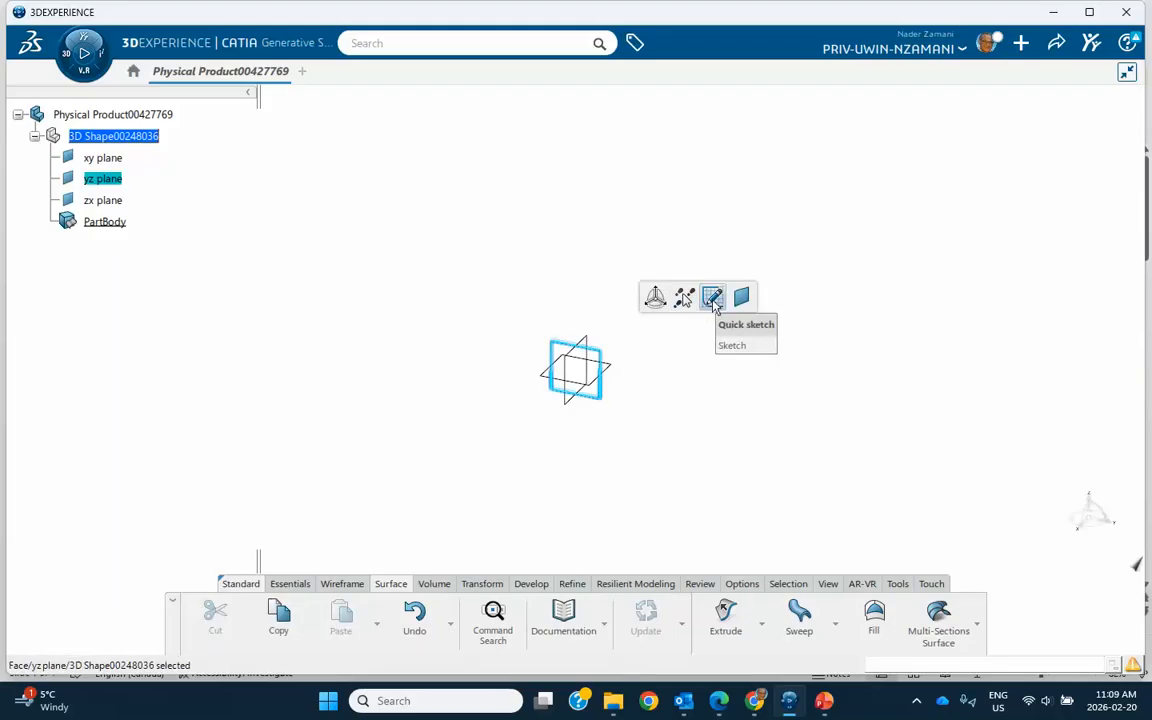
{"action": "left_click", "coordinate": [712, 299]}
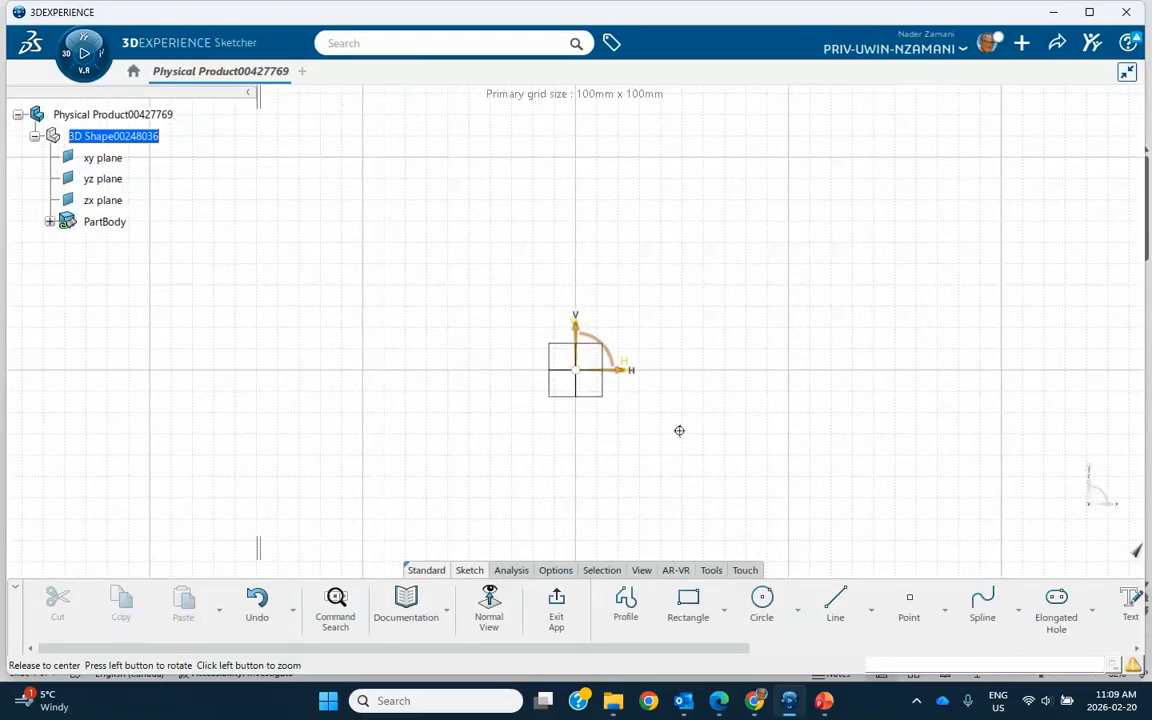
{"action": "left_click", "coordinate": [761, 600]}
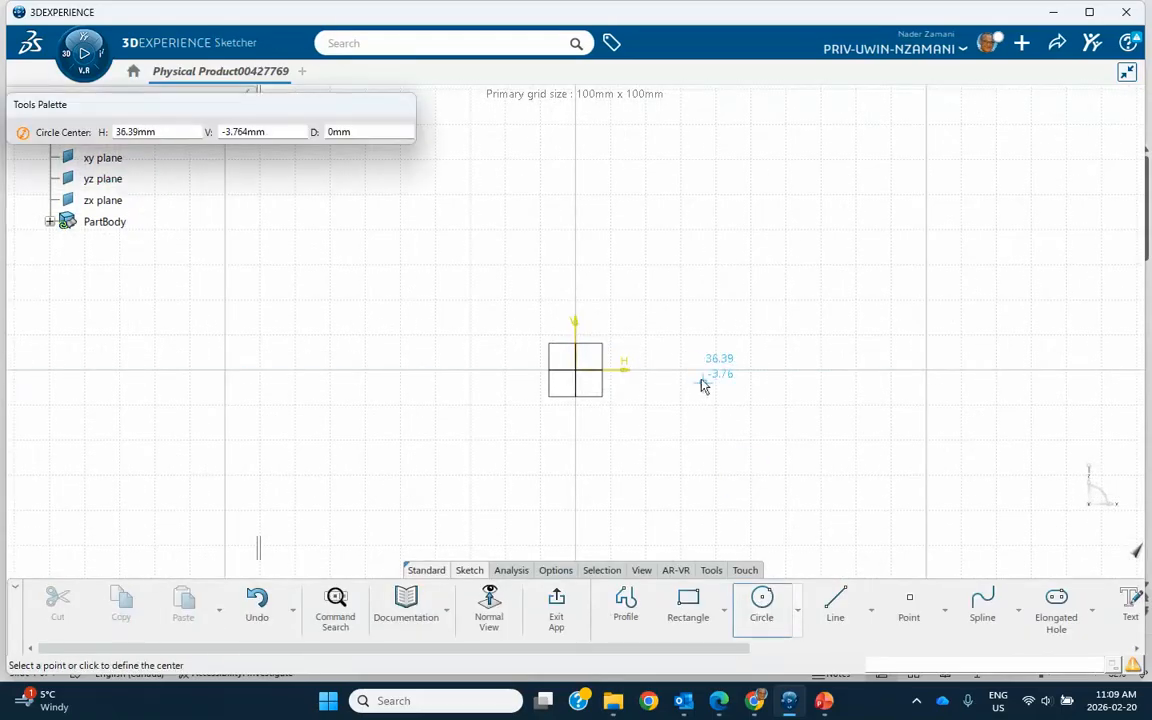
{"action": "left_click", "coordinate": [709, 370]}
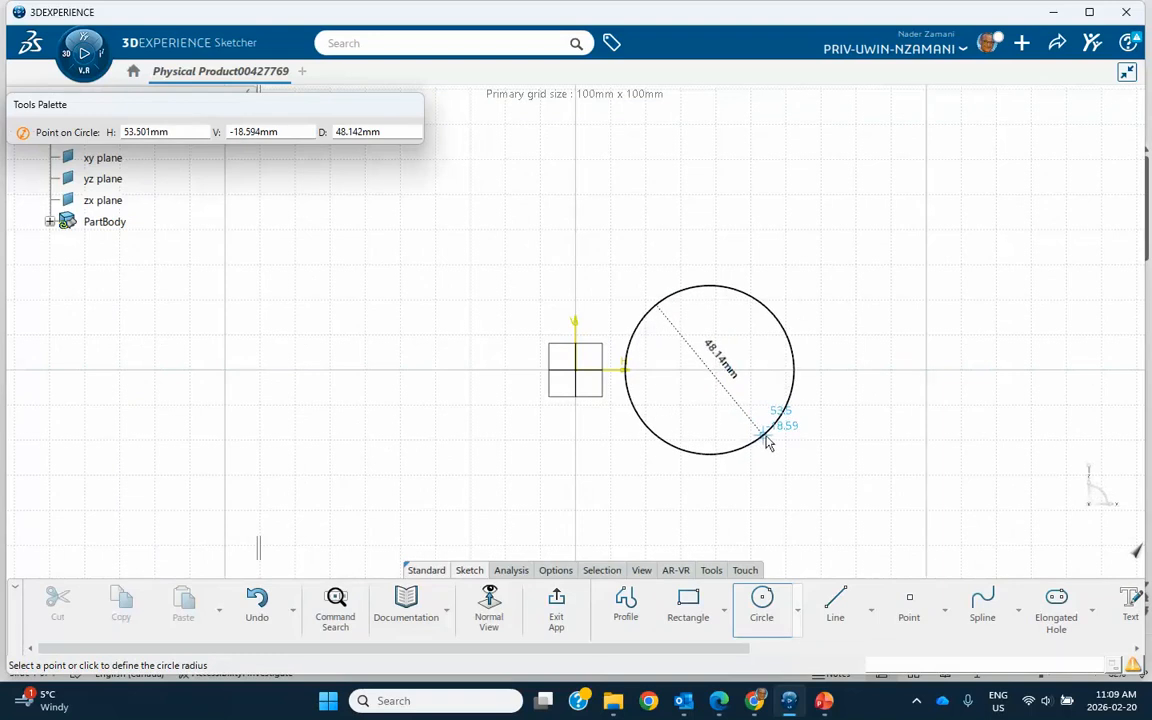
{"action": "left_click", "coordinate": [764, 442]}
{"action": "left_click", "coordinate": [558, 603]}
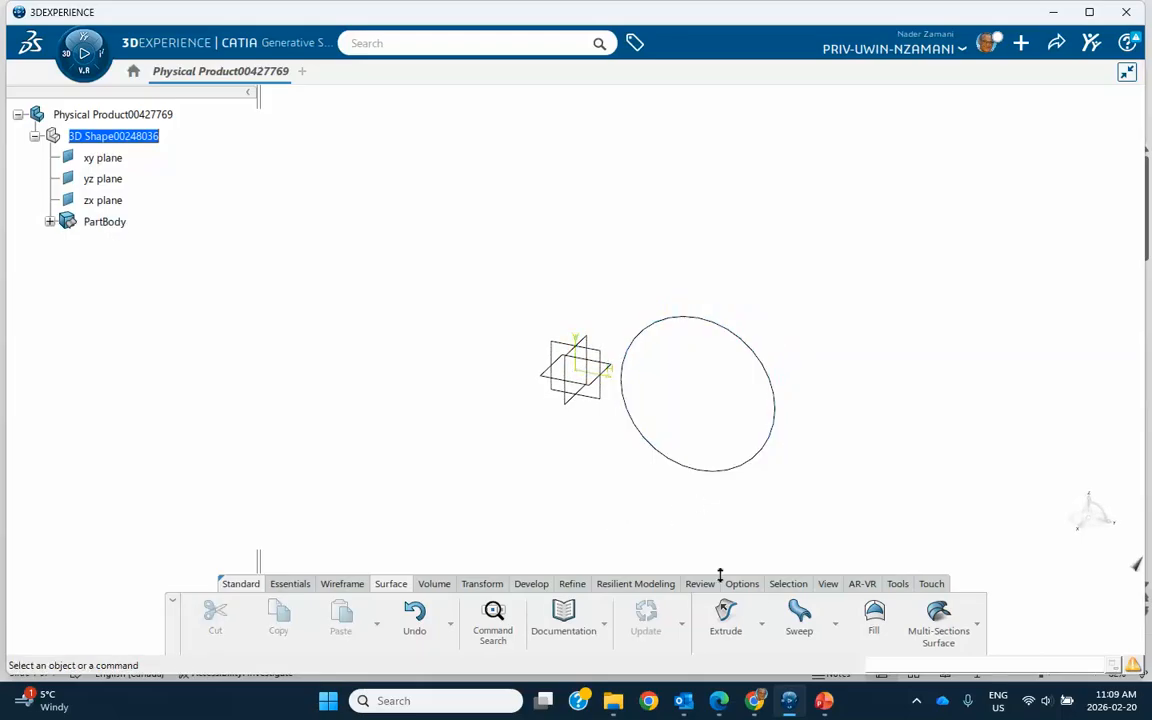
Extrude the circle sketch into a cylindrical surface with a length of 200 mm in its default direction.
{"action": "left_click", "coordinate": [726, 615]}
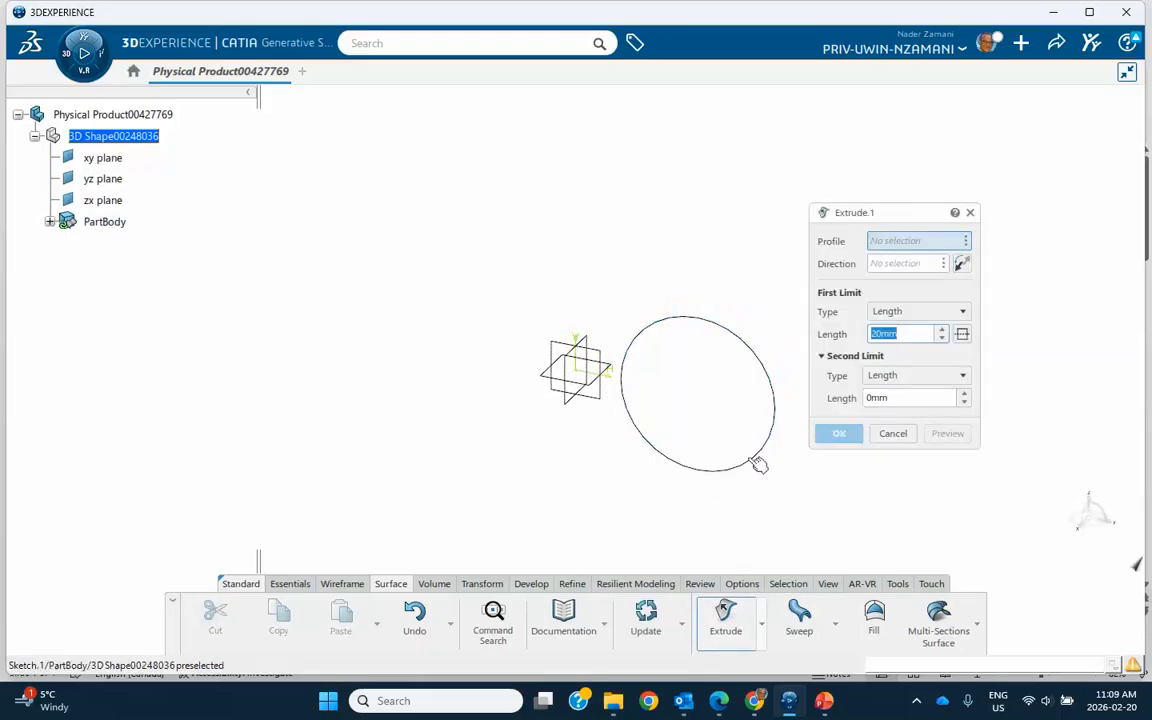
{"action": "left_click", "coordinate": [772, 377]}
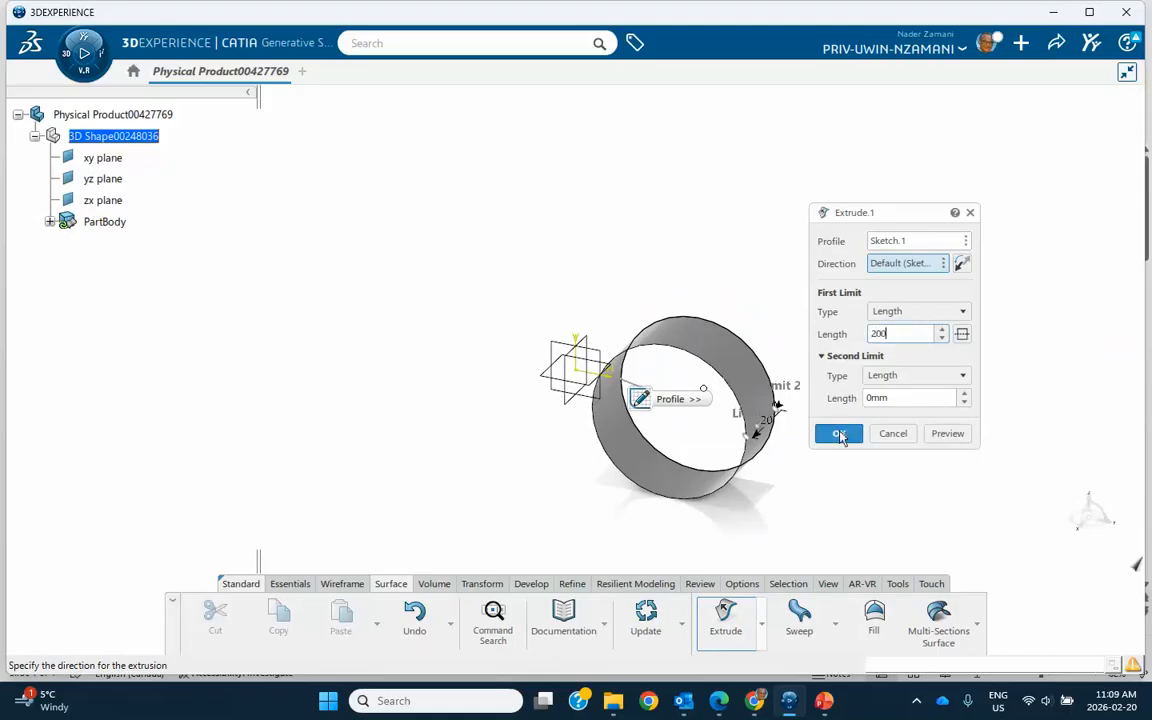
{"action": "left_click", "coordinate": [839, 433]}
Sketch a second circle about 30 mm in diameter on the yz plane, centred on the H axis opposite the first cylinder.
{"action": "middle_click_drag", "start_coordinate": [841, 437], "coordinate": [913, 334]}
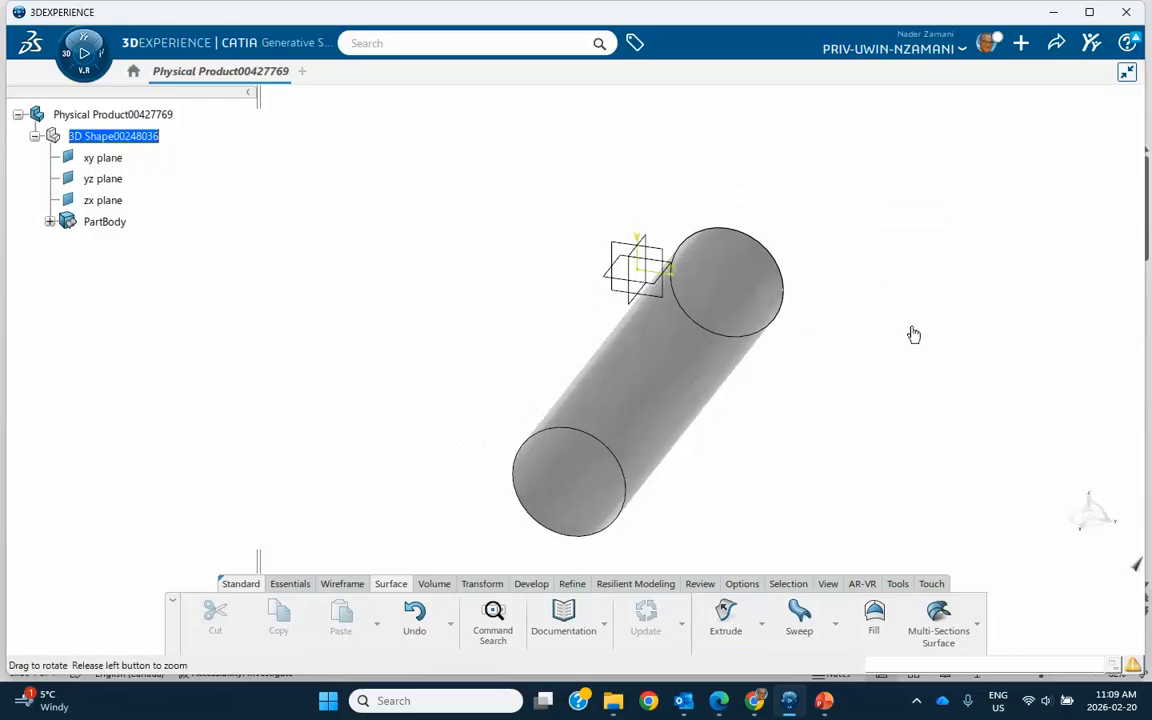
{"action": "left_click", "coordinate": [640, 252]}
{"action": "left_click", "coordinate": [731, 190]}
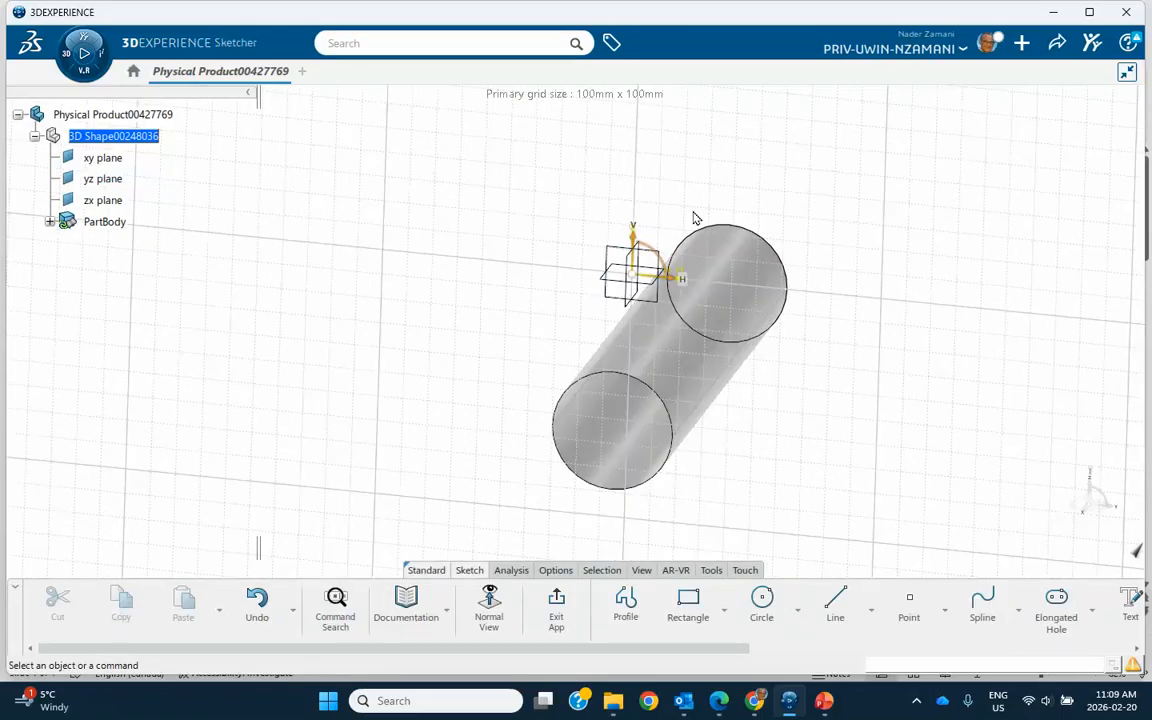
{"action": "left_click", "coordinate": [761, 599]}
{"action": "left_click", "coordinate": [516, 281]}
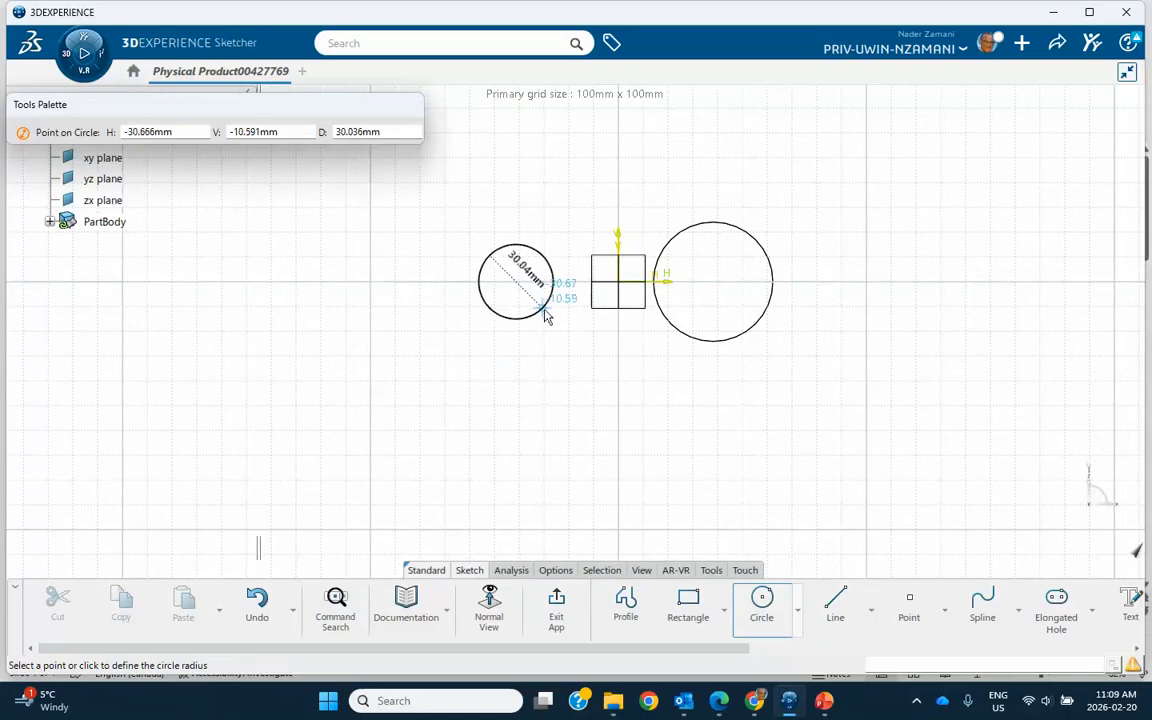
{"action": "left_click", "coordinate": [545, 316]}
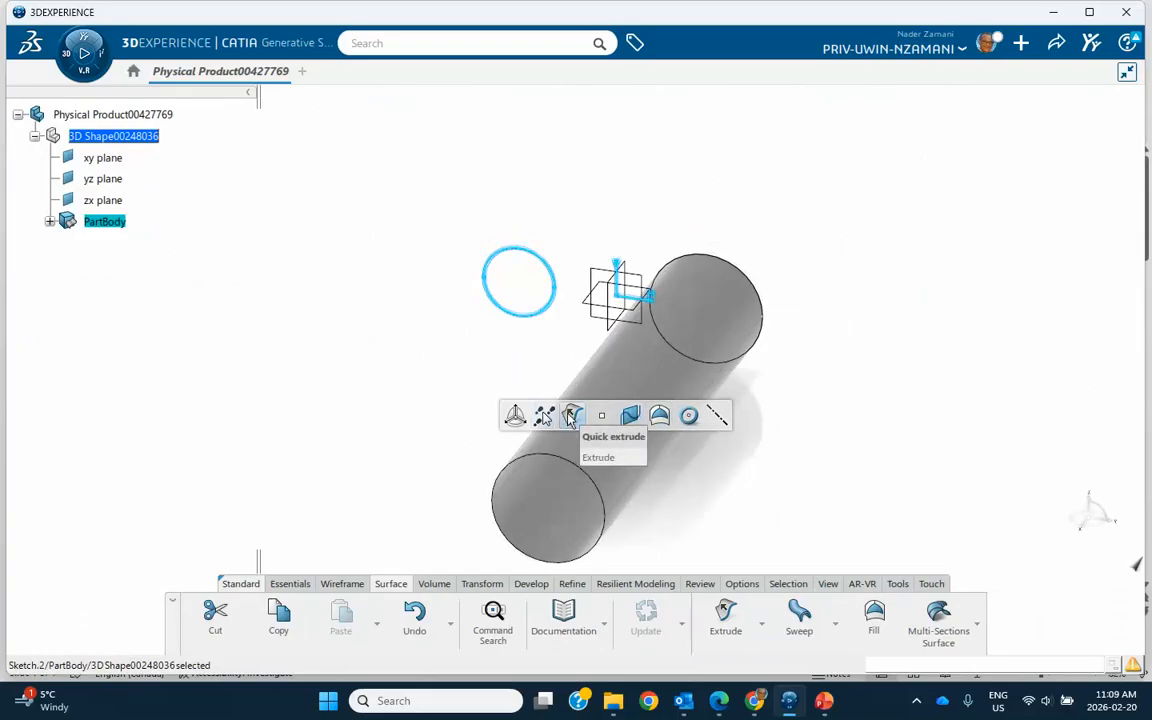
Extrude the smaller circle 200 mm to form a second cylindrical surface parallel to the first.
{"action": "left_click", "coordinate": [571, 416]}
{"action": "left_click", "coordinate": [856, 426]}
{"action": "double_click", "coordinate": [538, 272]}
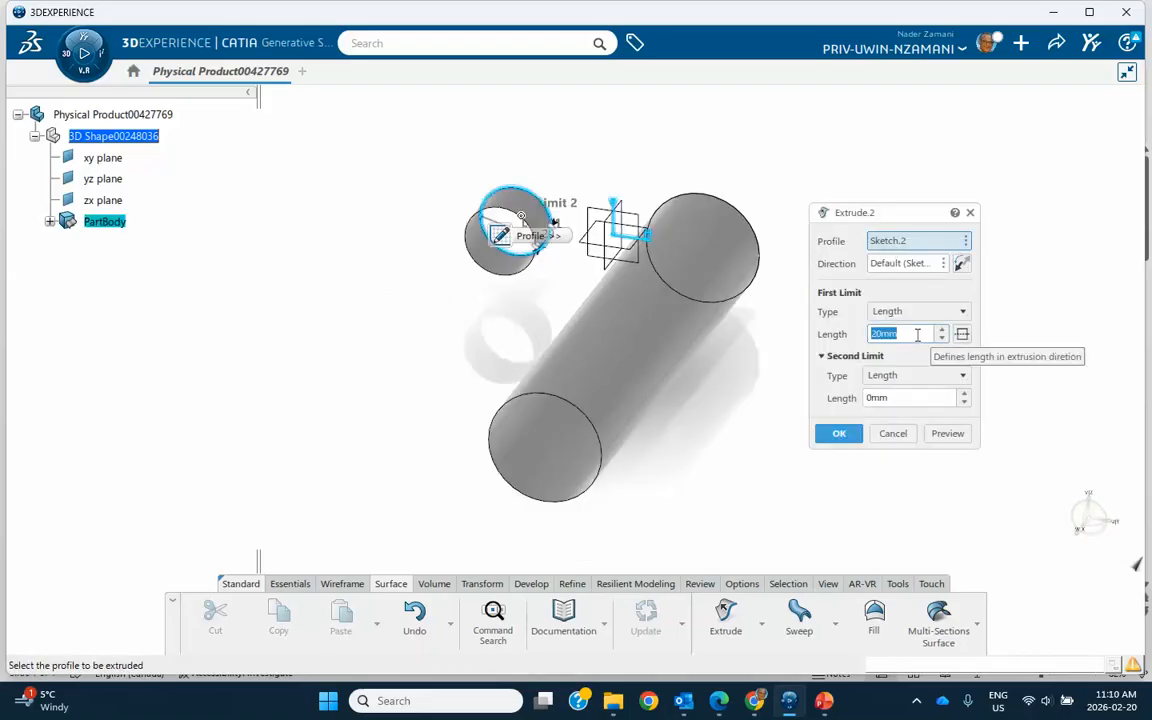
{"action": "type", "text": "200"}
{"action": "left_click", "coordinate": [839, 433]}
Sketch a wavy four-point spline on the zx plane, running lengthwise above the two cylinders.
{"action": "mouse_move", "coordinate": [820, 414]}
{"action": "middle_mouse_down"}
{"action": "mouse_move", "coordinate": [671, 393]}
{"action": "mouse_move", "coordinate": [836, 396]}
{"action": "mouse_move", "coordinate": [812, 401]}
{"action": "middle_mouse_up"}
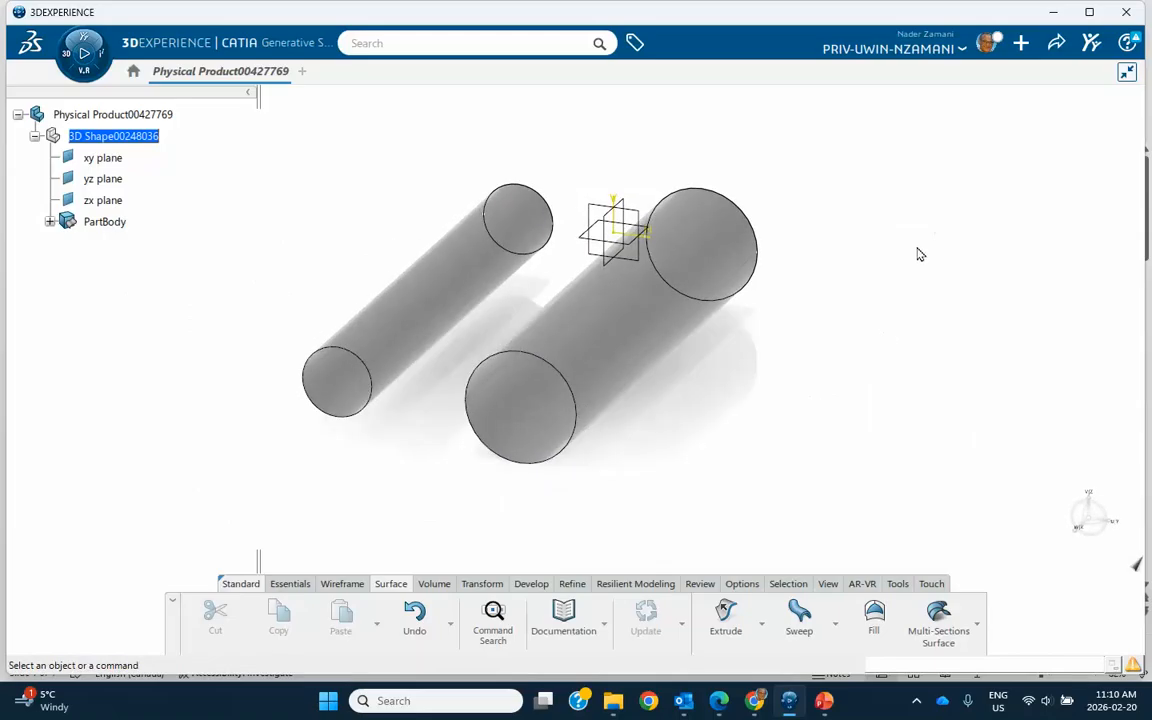
{"action": "left_click", "coordinate": [620, 222]}
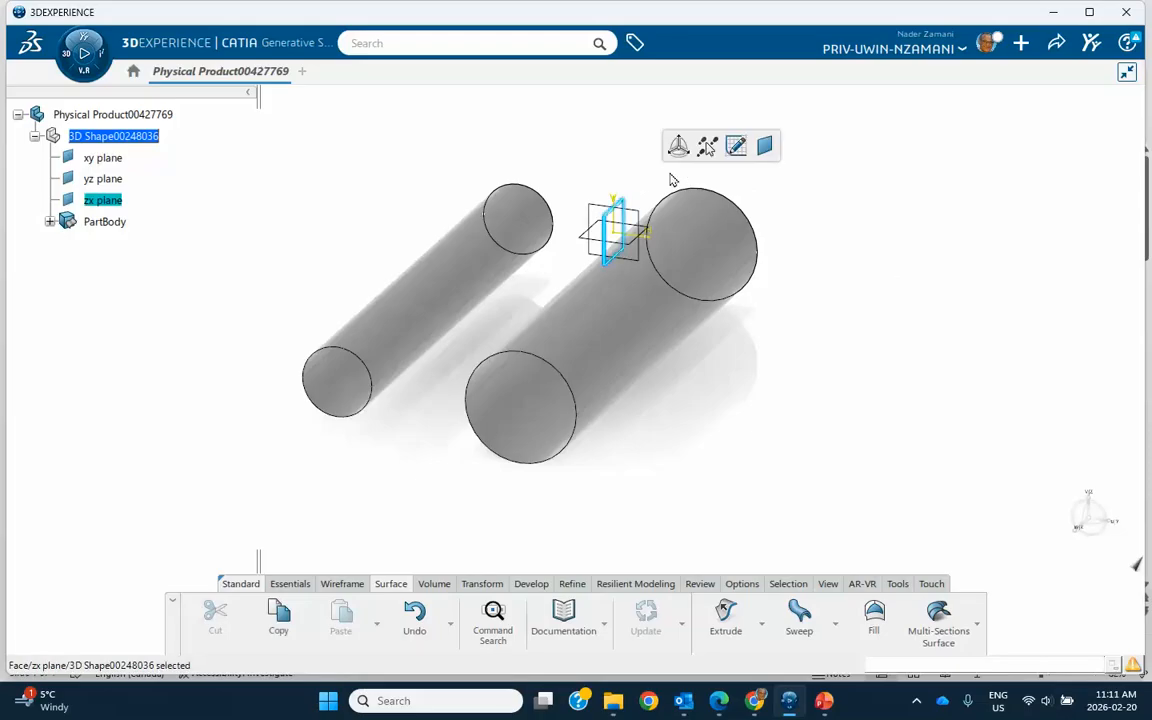
{"action": "left_click", "coordinate": [737, 150]}
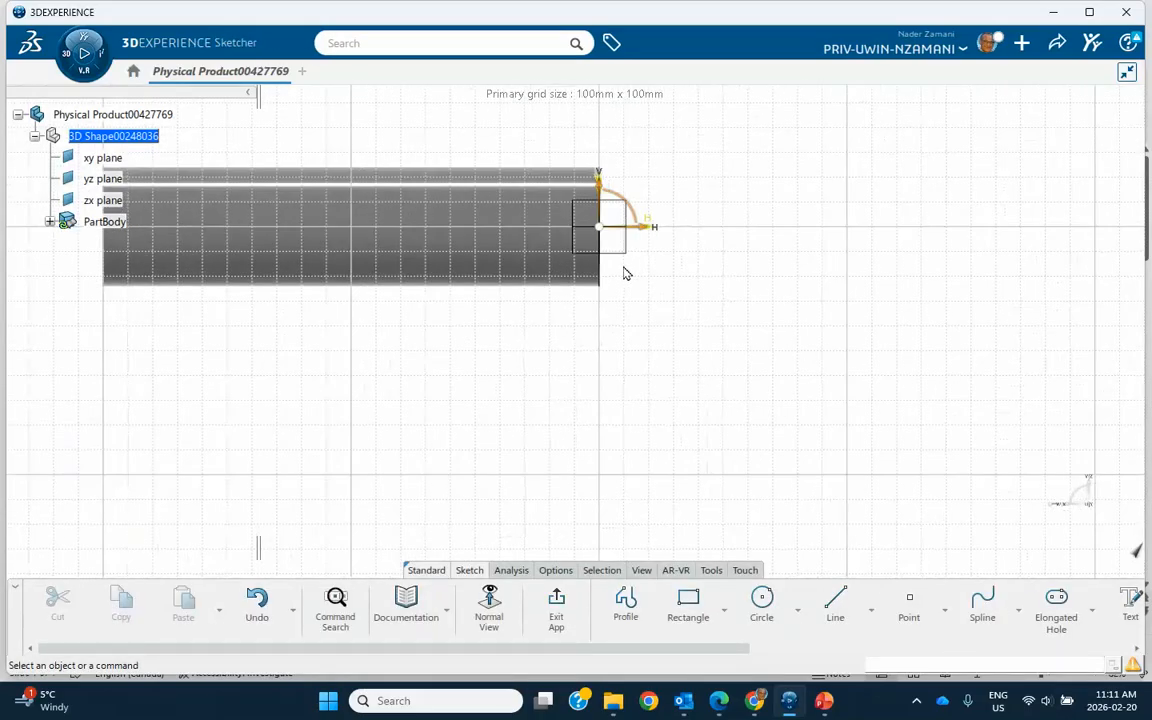
{"action": "left_click", "coordinate": [982, 600]}
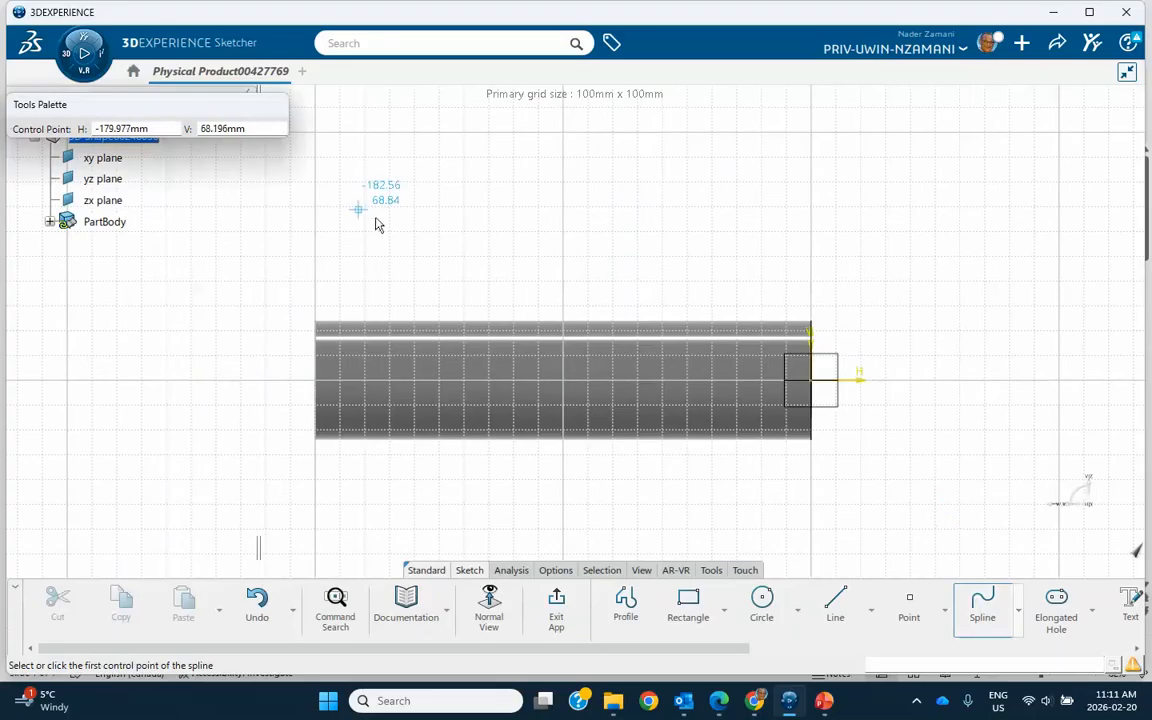
{"action": "left_click", "coordinate": [387, 226]}
{"action": "left_click", "coordinate": [519, 260]}
{"action": "left_click", "coordinate": [615, 240]}
{"action": "double_click", "coordinate": [734, 247]}
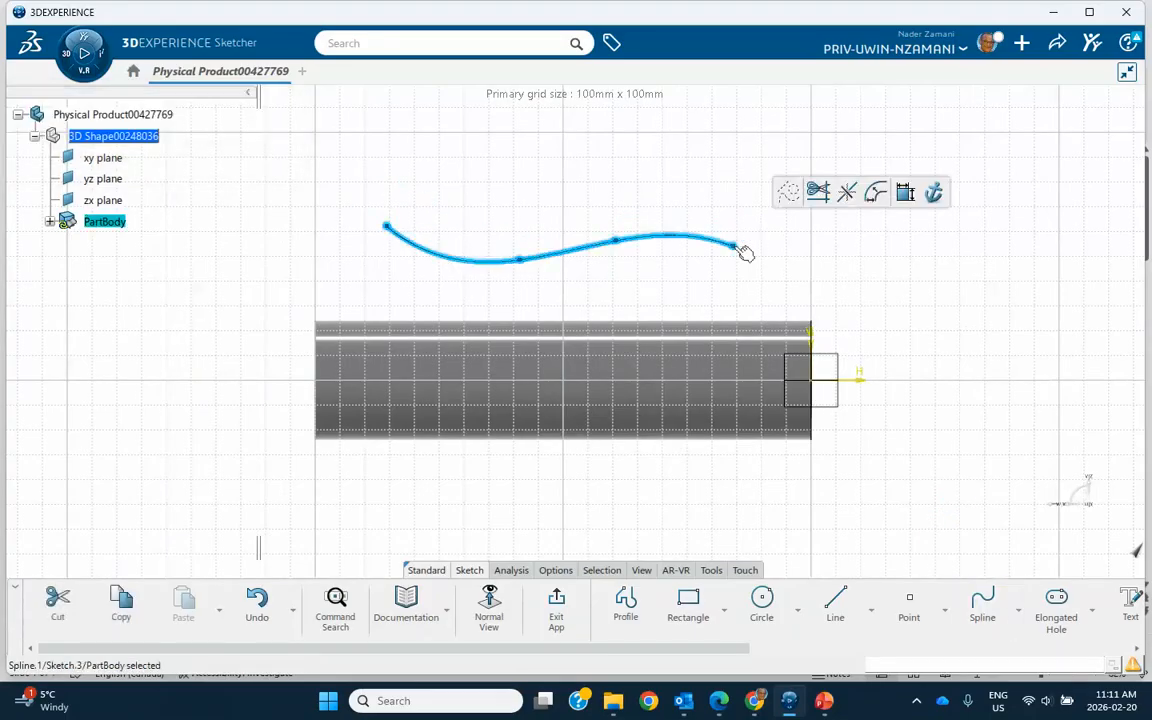
{"action": "left_click", "coordinate": [552, 605]}
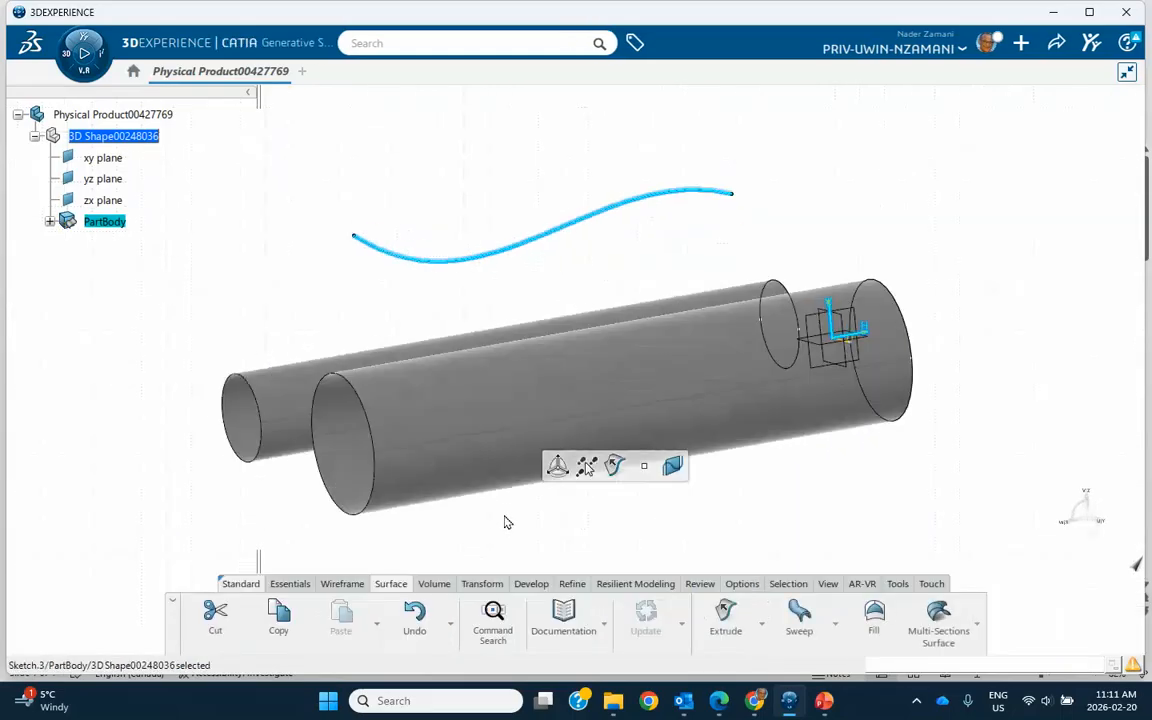
Start a swept surface with the line profile type and the subtype With two tangency surfaces.
{"action": "middle_click_drag", "start_coordinate": [798, 479], "coordinate": [770, 401]}
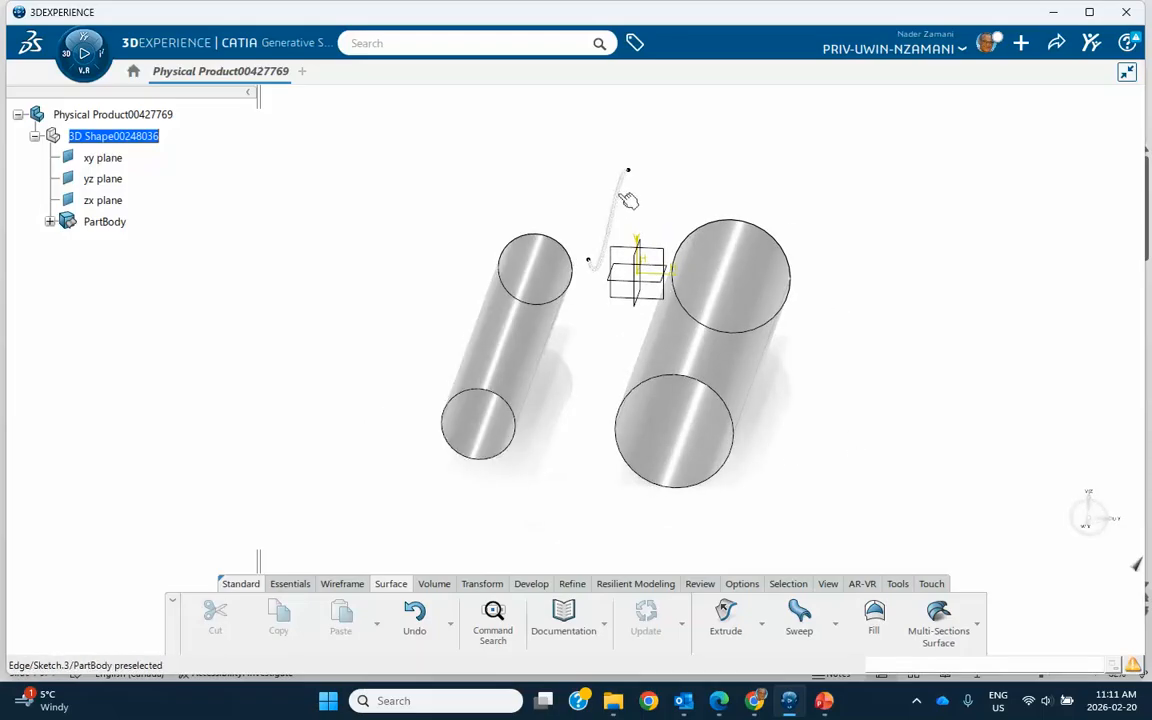
{"action": "middle_click_drag", "start_coordinate": [818, 383], "coordinate": [712, 391]}
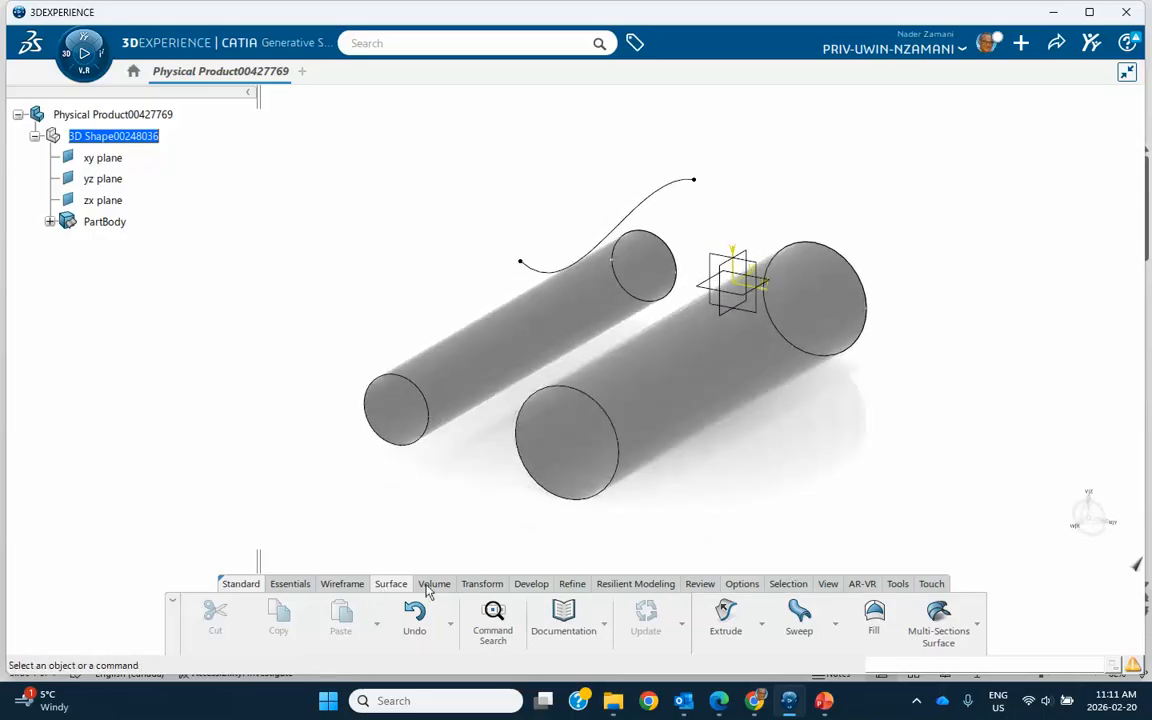
{"action": "left_click", "coordinate": [387, 585]}
{"action": "left_click", "coordinate": [799, 615]}
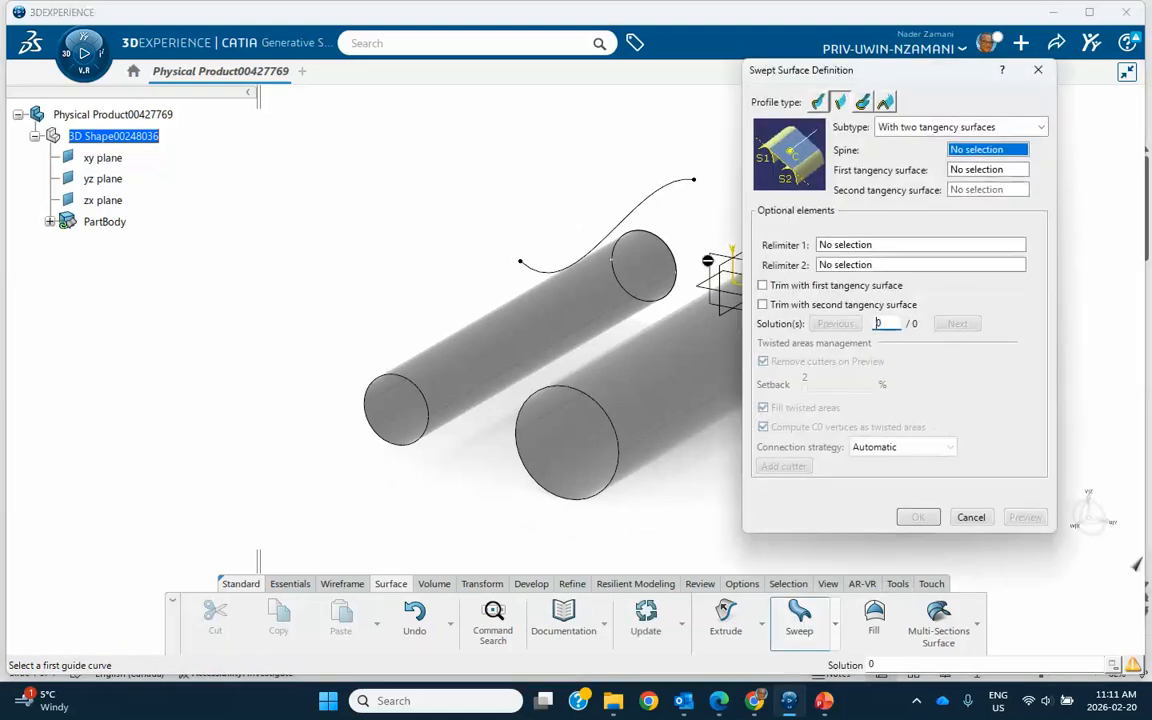
{"action": "middle_click_drag", "start_coordinate": [507, 144], "coordinate": [386, 134]}
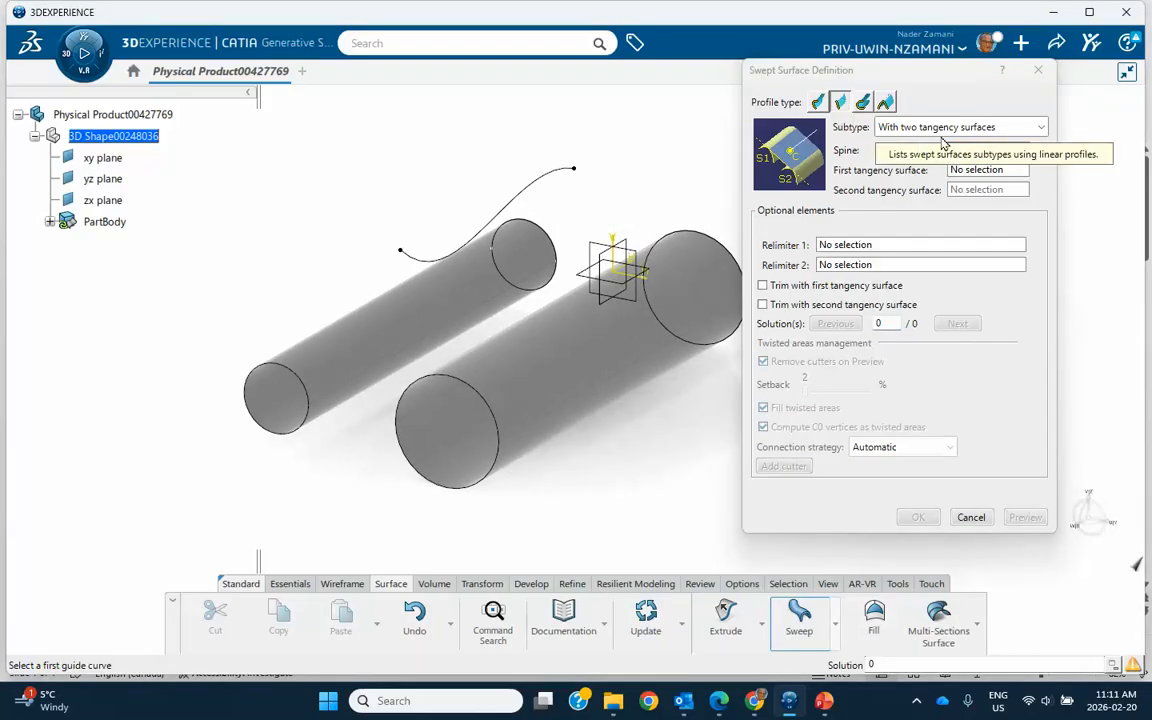
{"action": "left_click", "coordinate": [895, 127]}
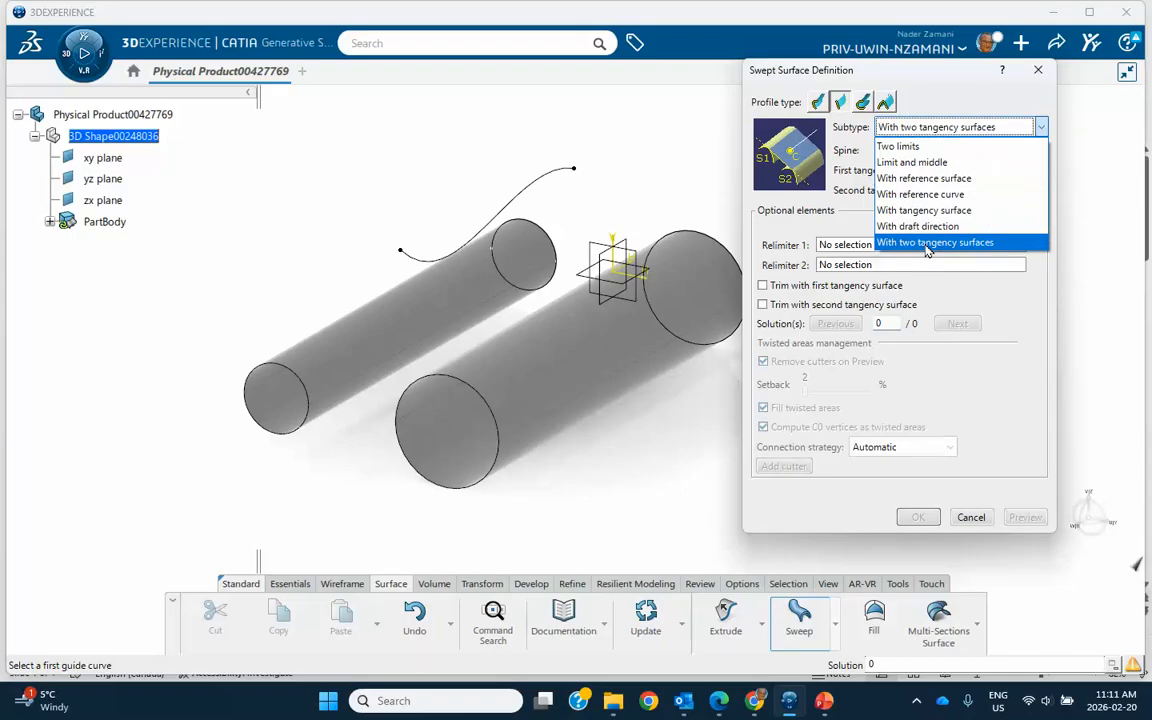
{"action": "left_click", "coordinate": [927, 244]}
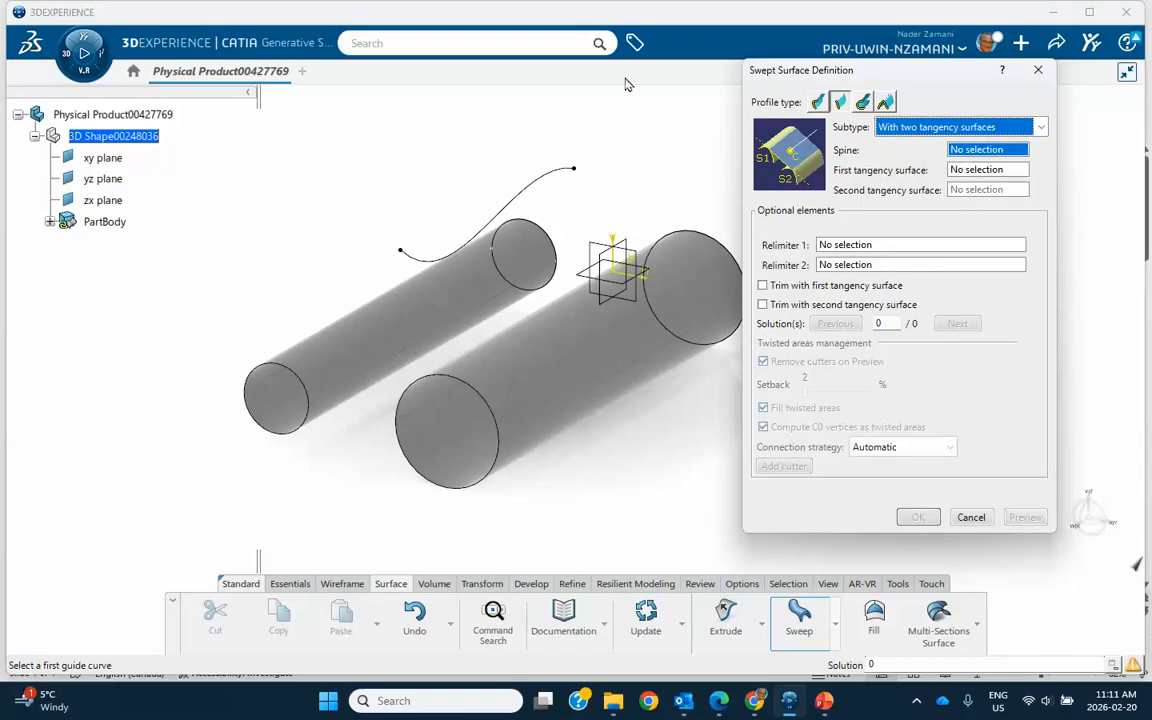
Create the sweep with the spline as spine, the smaller cylinder as first tangency surface and the larger cylinder as second.
{"action": "left_click", "coordinate": [540, 179]}
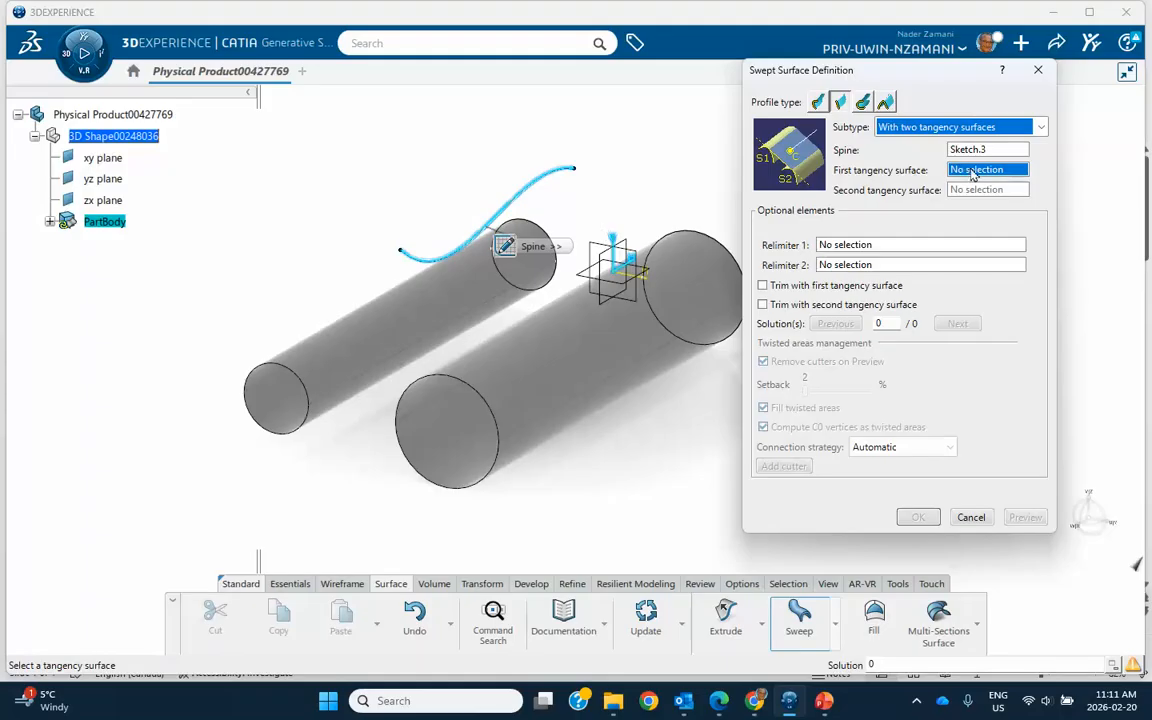
{"action": "left_click", "coordinate": [410, 311]}
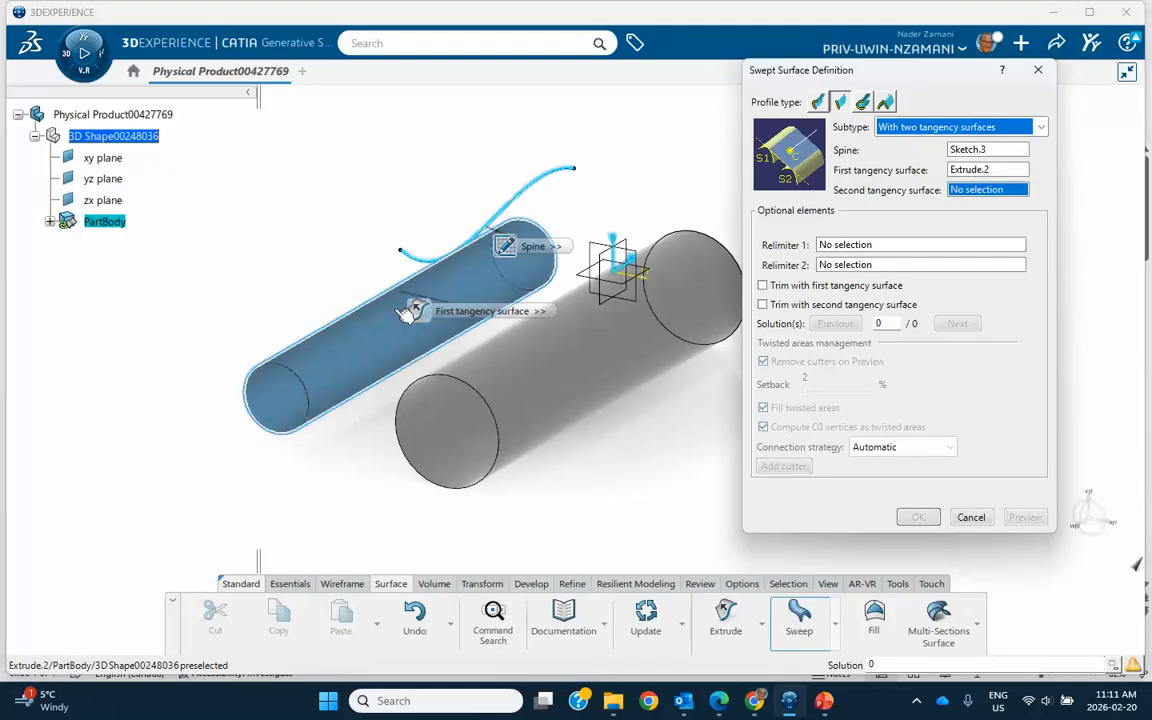
{"action": "left_click", "coordinate": [566, 370]}
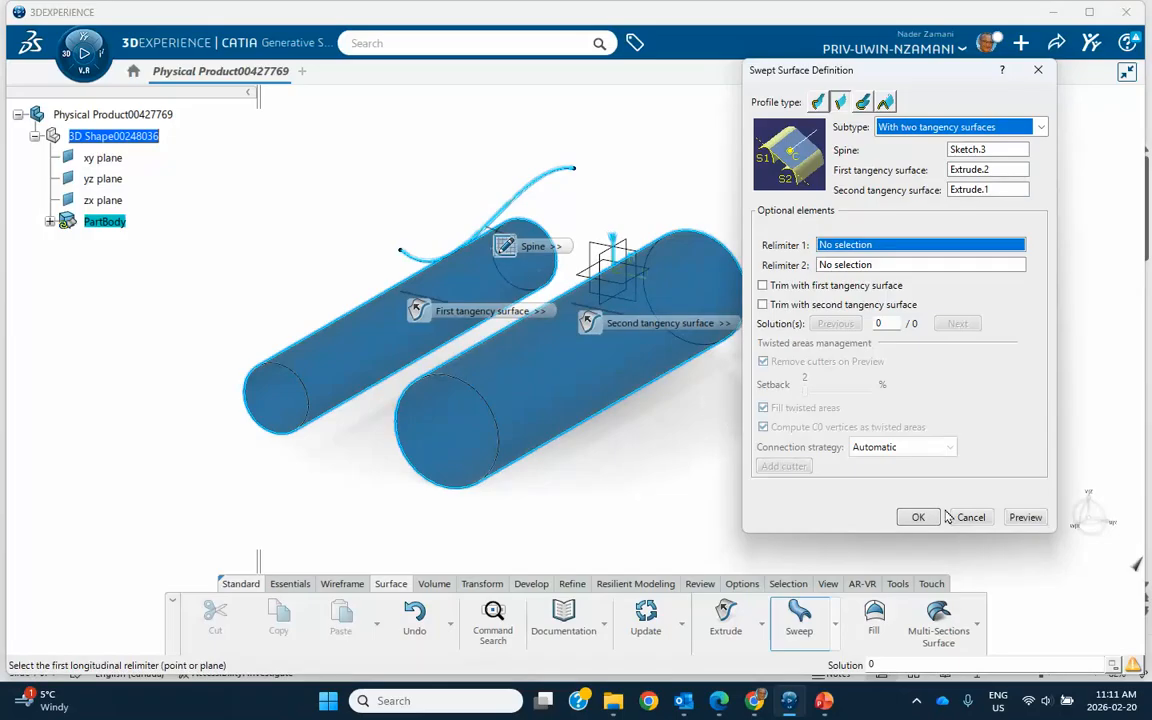
{"action": "left_click", "coordinate": [1022, 519]}
{"action": "left_click", "coordinate": [912, 517]}
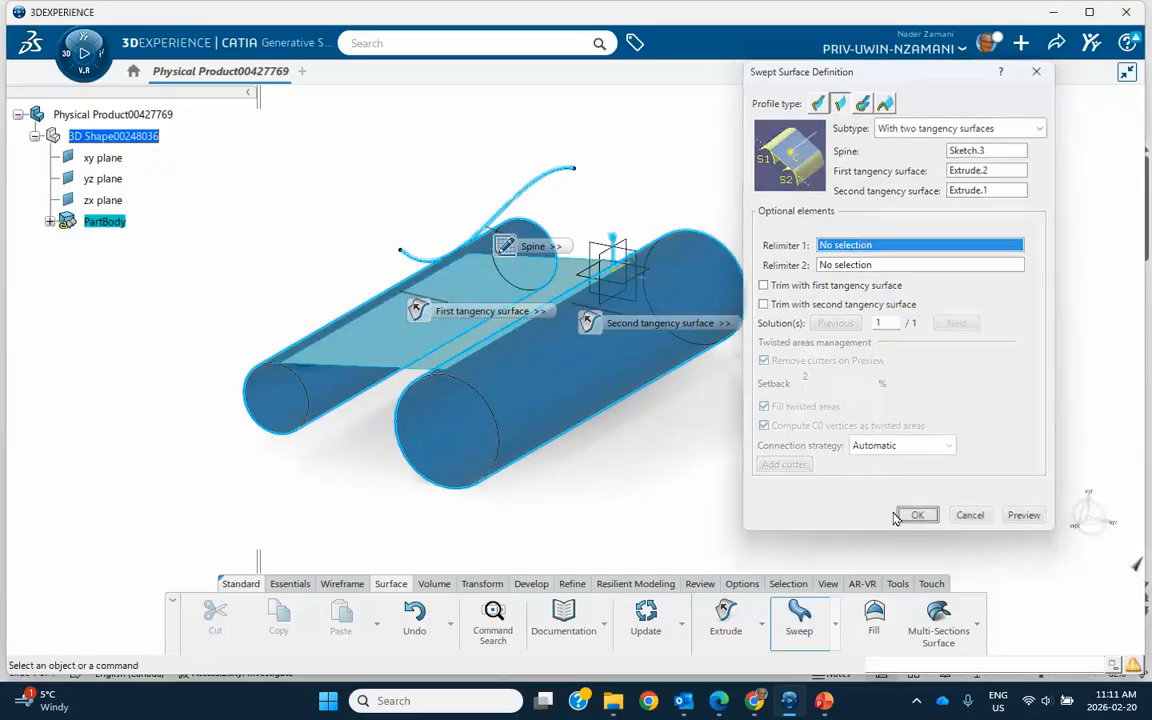
{"action": "middle_click_drag", "start_coordinate": [727, 486], "coordinate": [915, 414]}
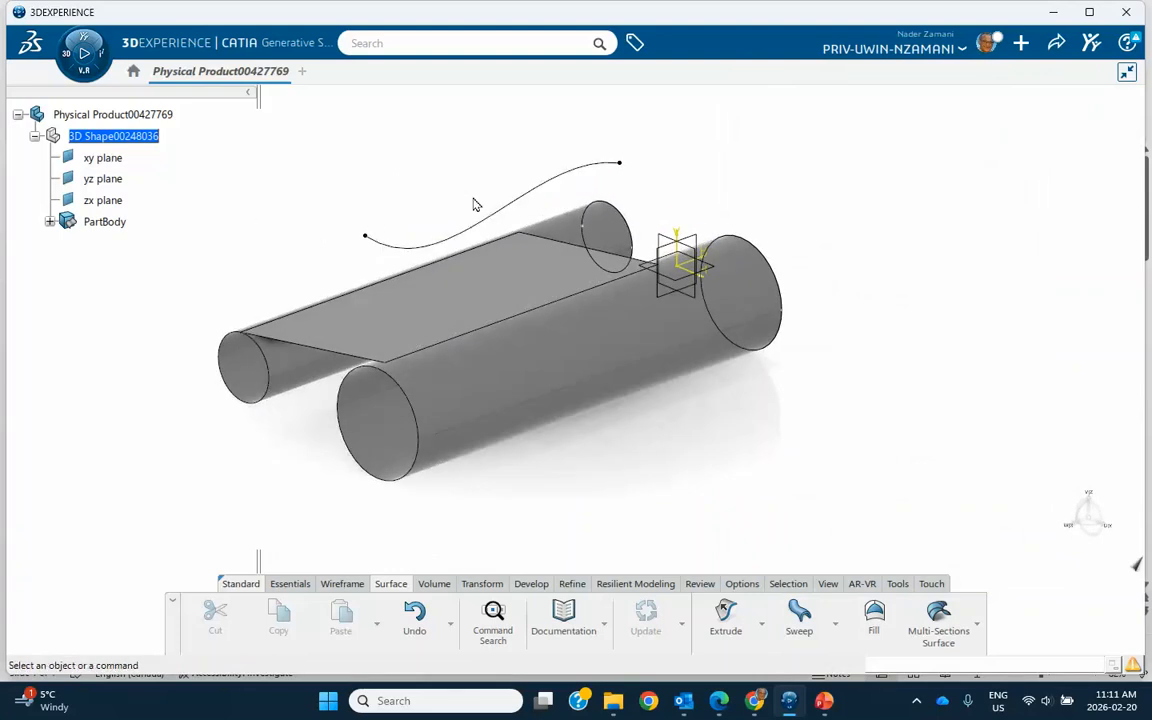
Hide the swept surface and the wavy spline sketch, leaving the two cylinders displayed.
{"action": "mouse_move", "coordinate": [658, 429]}
{"action": "middle_mouse_down"}
{"action": "mouse_move", "coordinate": [679, 440]}
{"action": "mouse_move", "coordinate": [540, 249]}
{"action": "middle_mouse_up"}
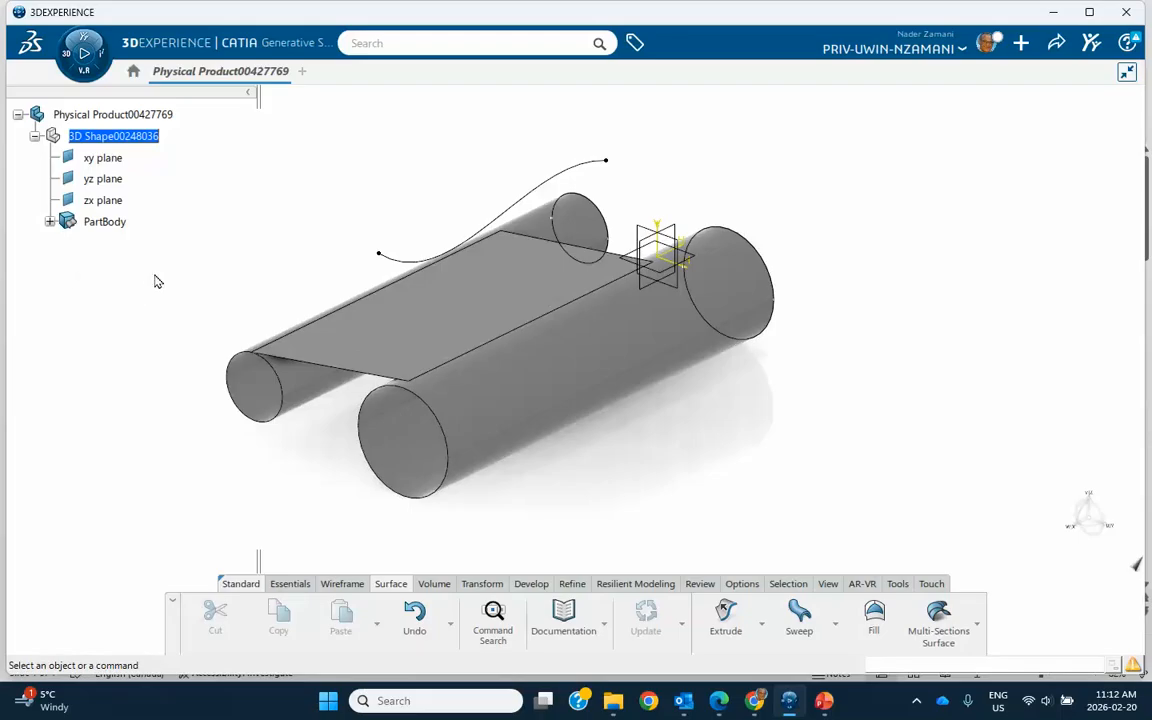
{"action": "left_click", "coordinate": [50, 222]}
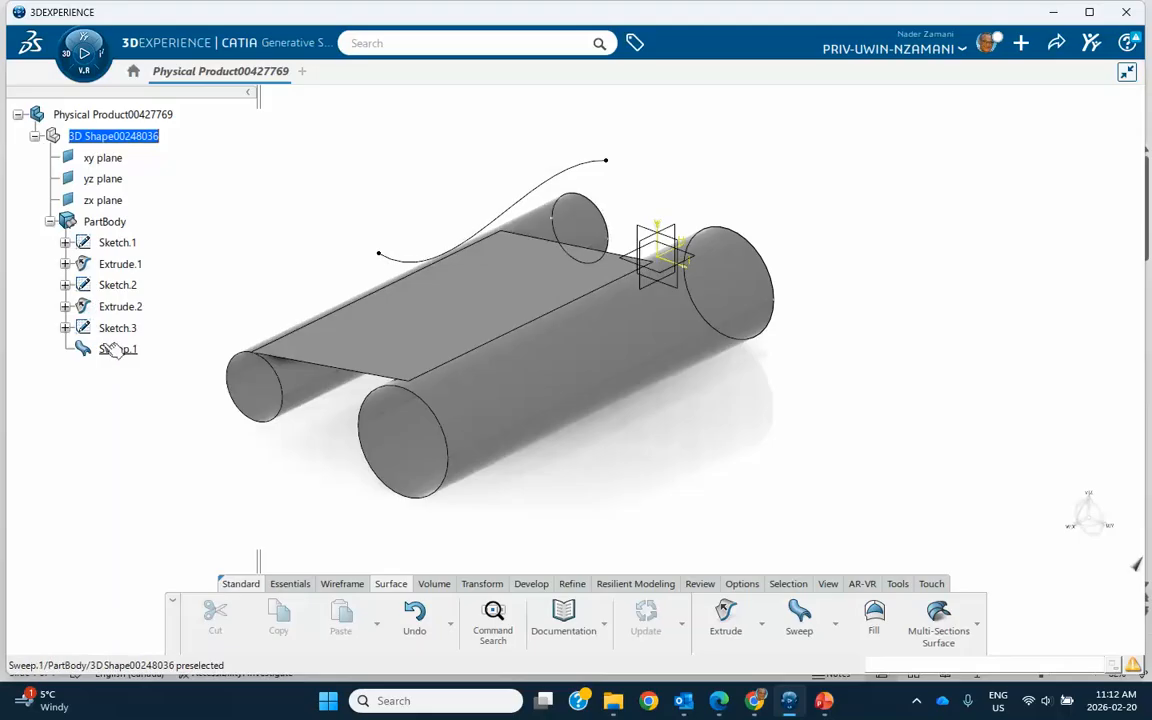
{"action": "right_click", "coordinate": [111, 348]}
{"action": "left_click", "coordinate": [150, 303]}
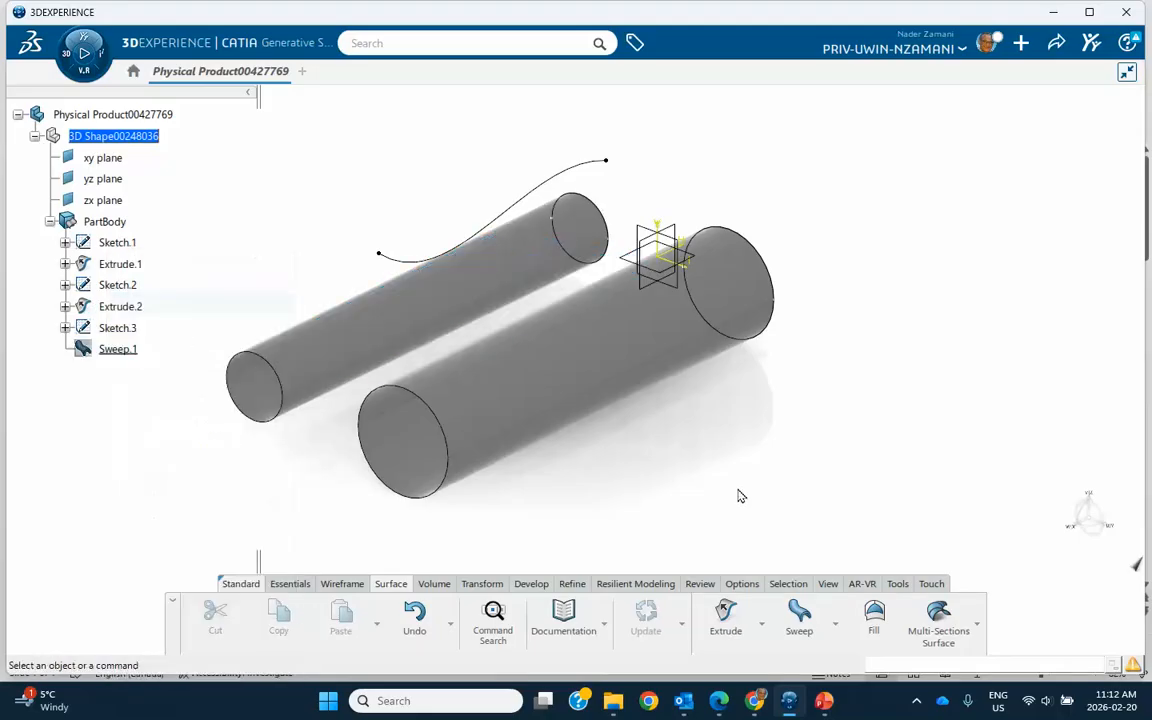
{"action": "right_click", "coordinate": [594, 168]}
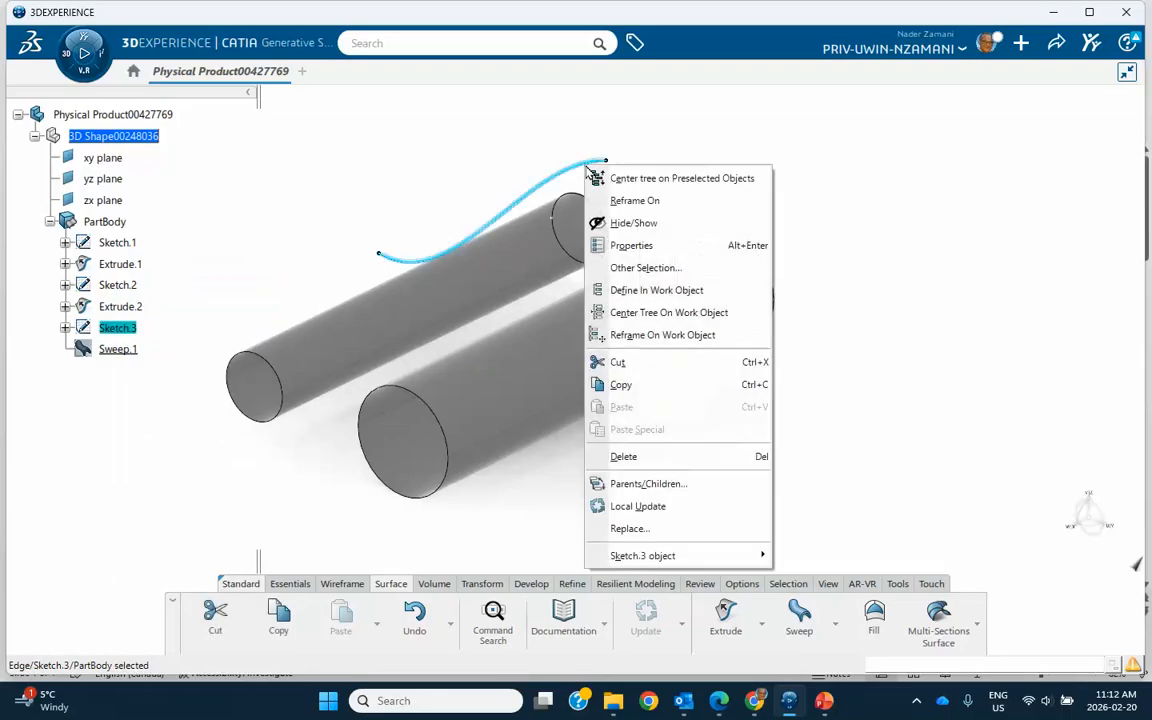
{"action": "left_click", "coordinate": [619, 225]}
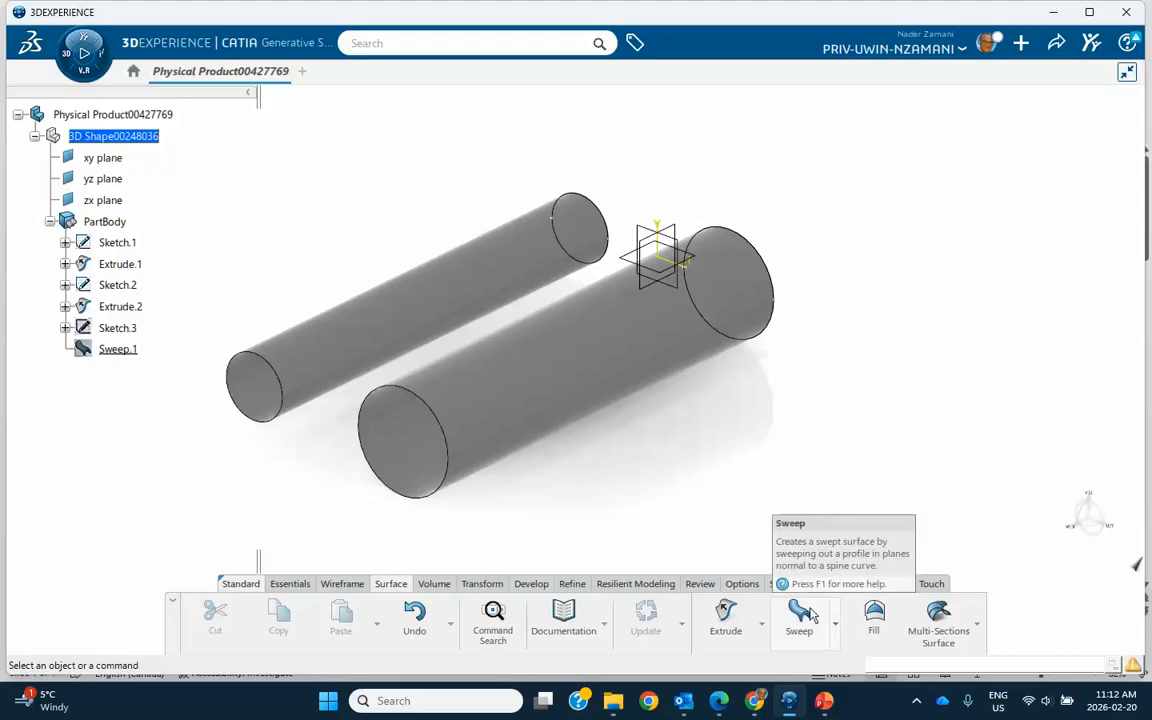
Create a plane offset 44 mm above the xy plane.
{"action": "left_click", "coordinate": [290, 584]}
{"action": "left_click", "coordinate": [884, 603]}
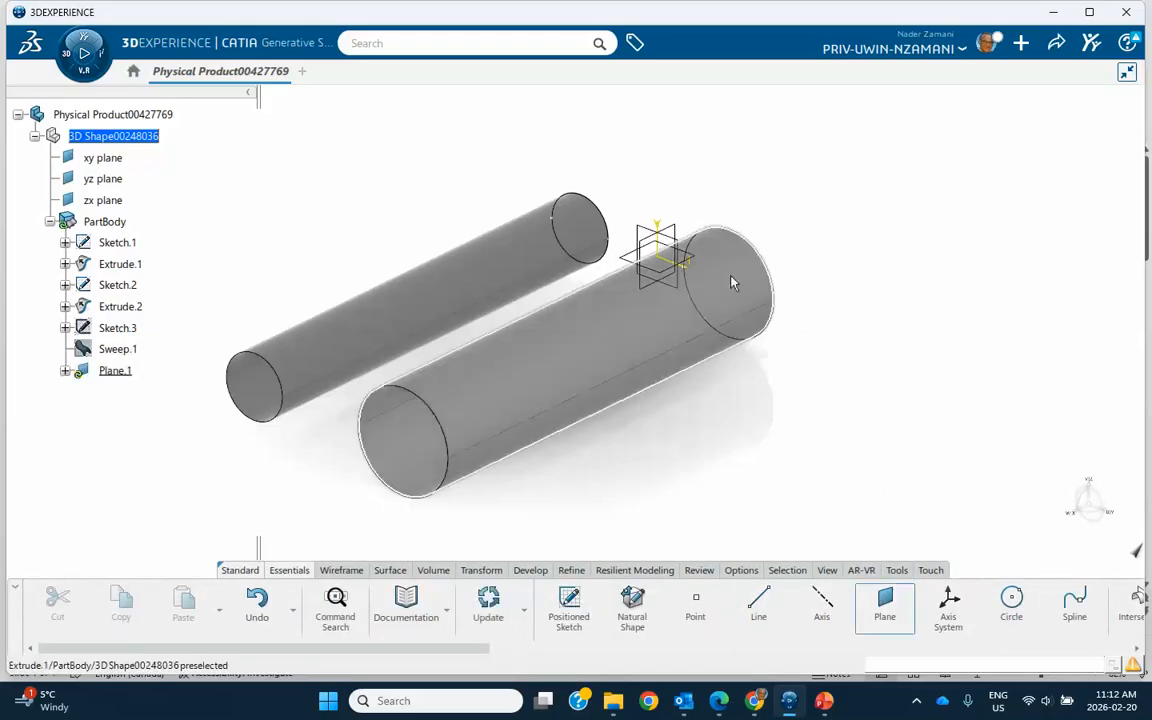
{"action": "left_click", "coordinate": [672, 250]}
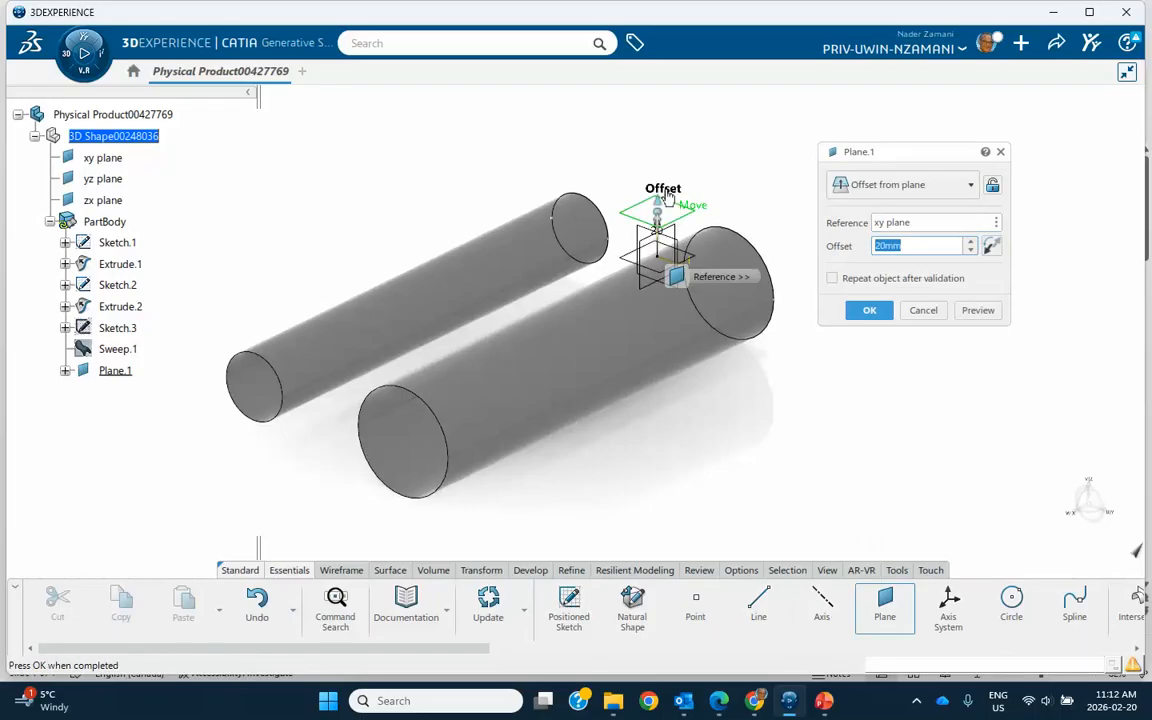
{"action": "left_click_drag", "start_coordinate": [657, 215], "coordinate": [658, 150]}
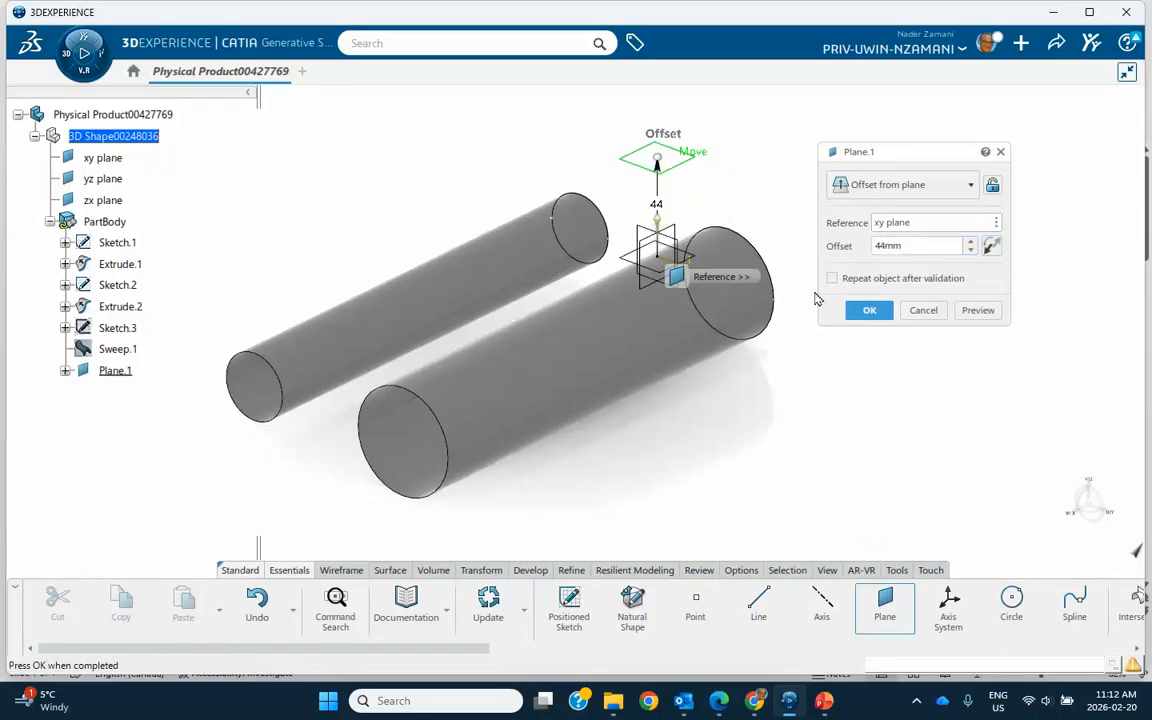
{"action": "left_click", "coordinate": [869, 310]}
Sketch a wavy four-point spline on the offset plane, running lengthwise between the two cylinders.
{"action": "left_click", "coordinate": [658, 158]}
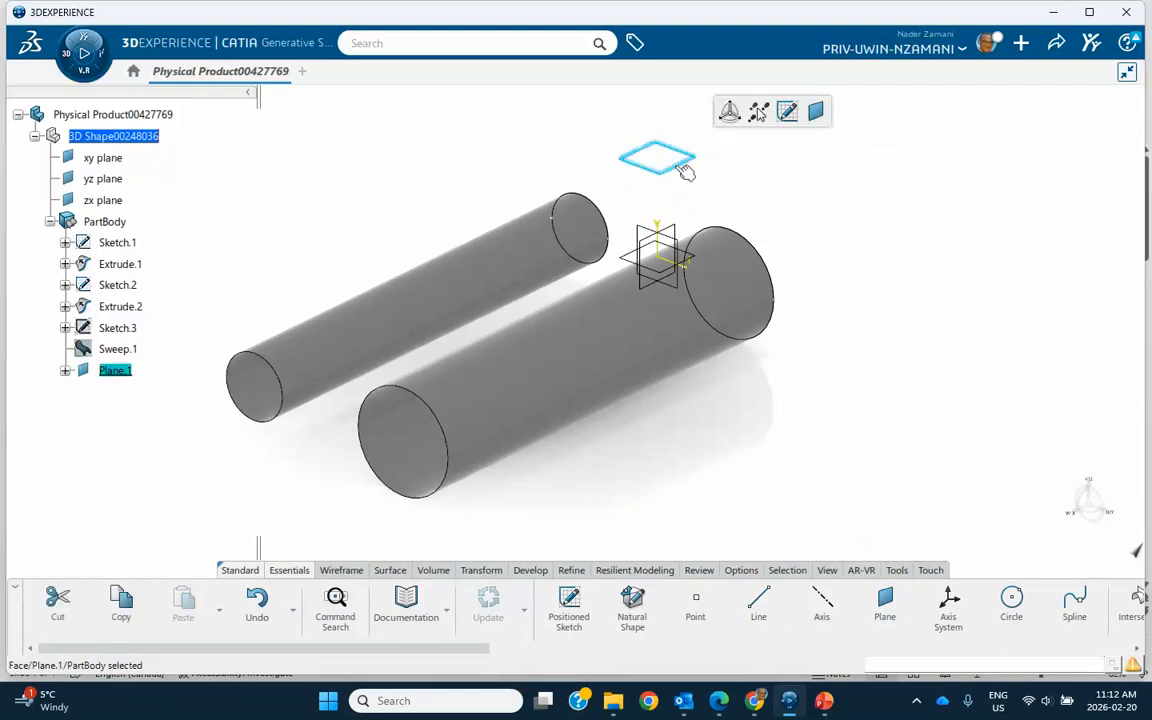
{"action": "left_click", "coordinate": [786, 111]}
{"action": "mouse_move", "coordinate": [720, 396]}
{"action": "middle_mouse_down"}
{"action": "mouse_move", "coordinate": [735, 314]}
{"action": "mouse_move", "coordinate": [738, 346]}
{"action": "middle_mouse_up"}
{"action": "left_click", "coordinate": [735, 314]}
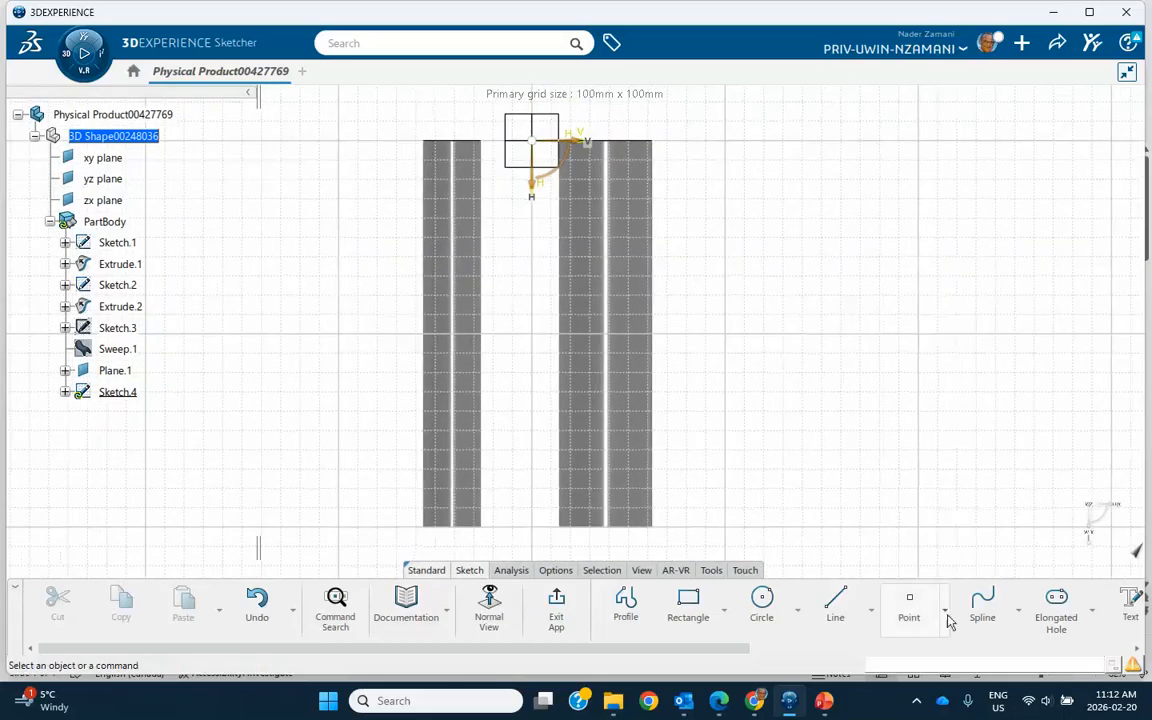
{"action": "left_click", "coordinate": [982, 605]}
{"action": "left_click", "coordinate": [557, 180]}
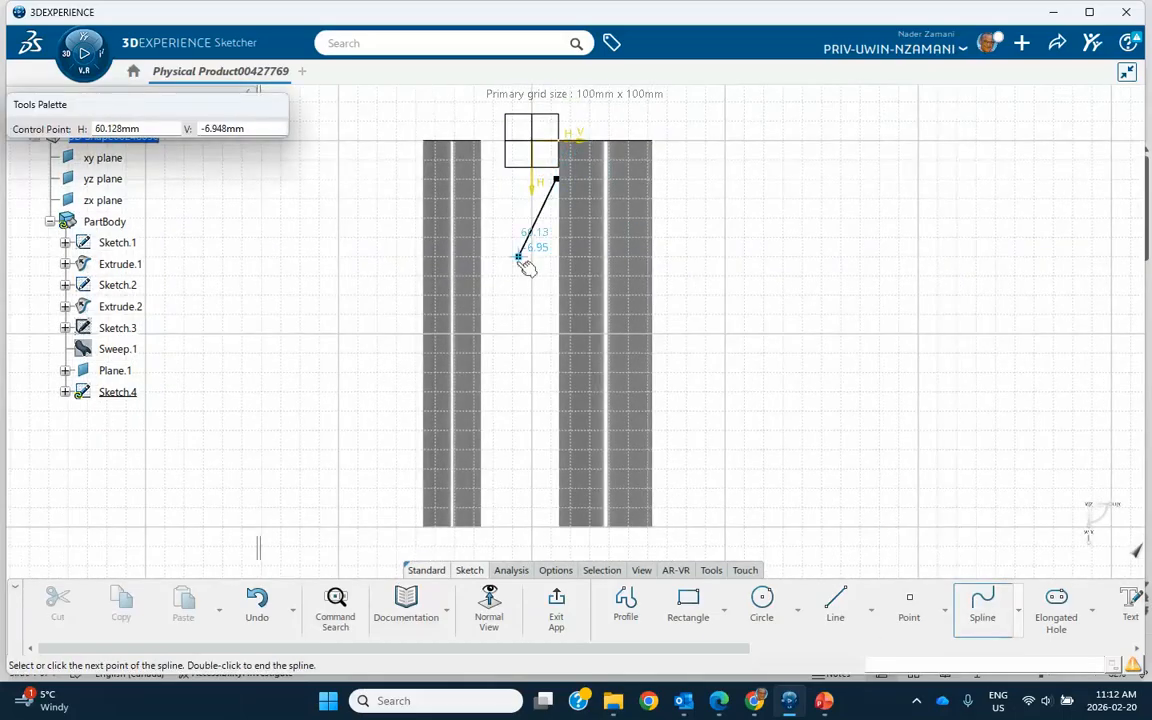
{"action": "left_click", "coordinate": [512, 273]}
{"action": "left_click", "coordinate": [552, 390]}
{"action": "double_click", "coordinate": [504, 497]}
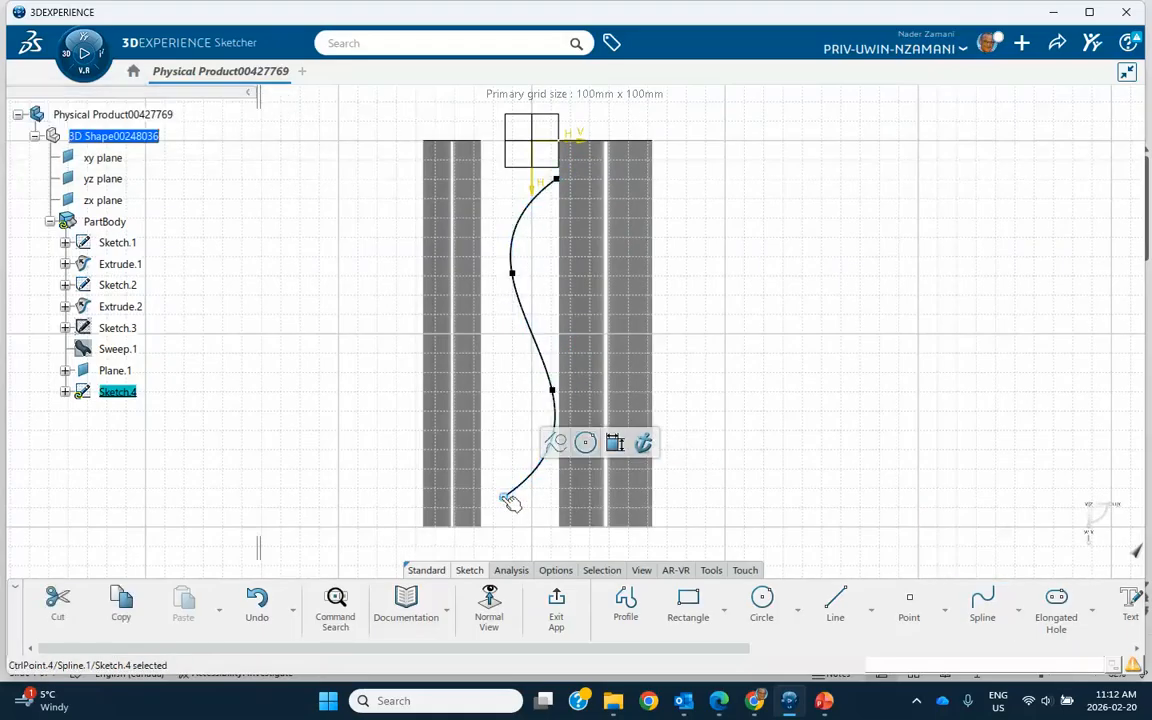
{"action": "left_click", "coordinate": [556, 600]}
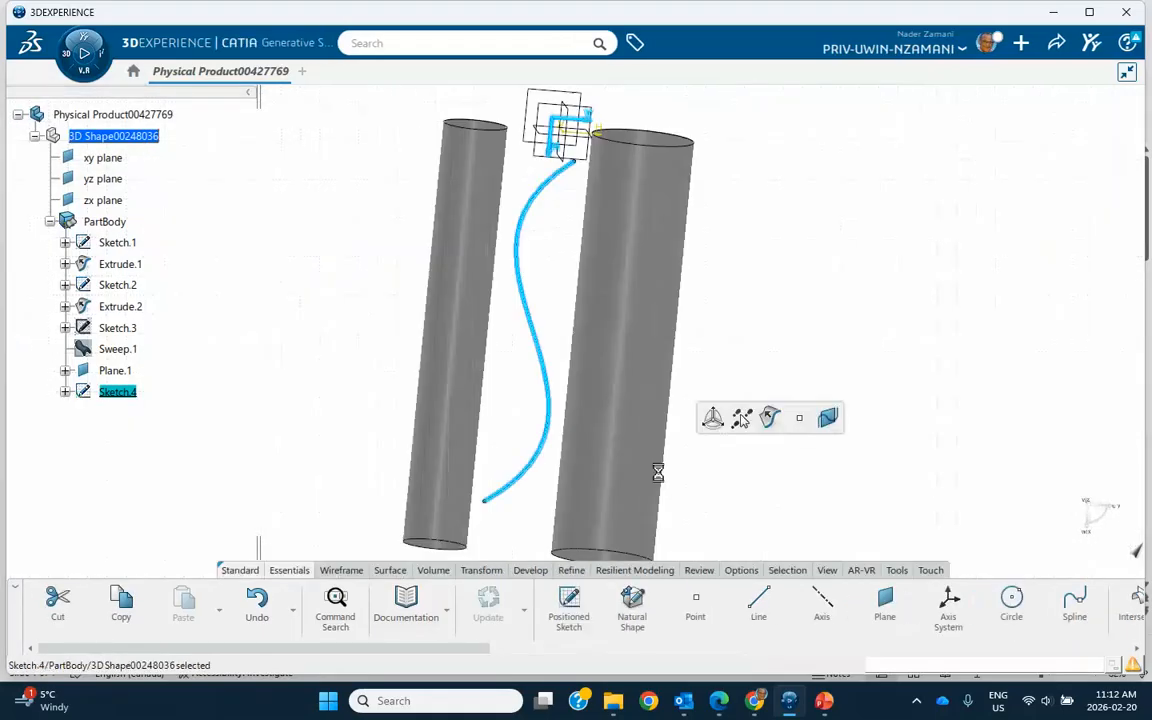
{"action": "left_click", "coordinate": [700, 488]}
Try to sweep a two-tangency-surface line profile with the new spline as spine, the smaller cylinder first and the larger cylinder second.
{"action": "middle_click_drag", "start_coordinate": [735, 501], "coordinate": [709, 401]}
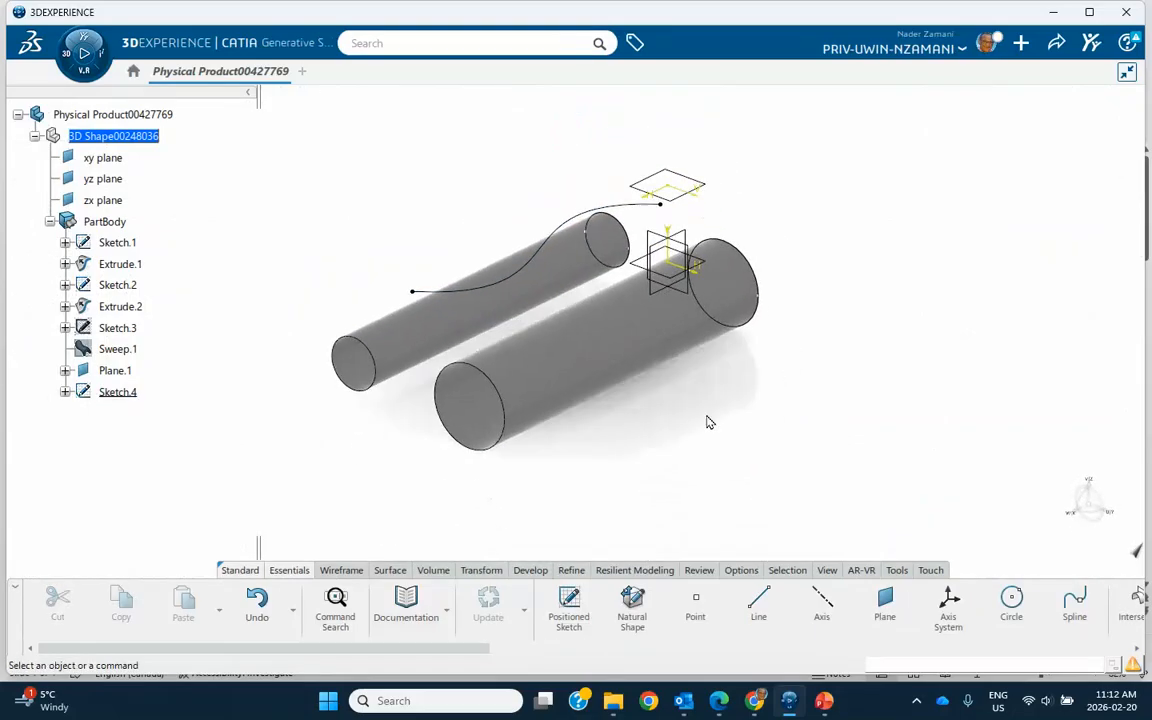
{"action": "left_click", "coordinate": [392, 572]}
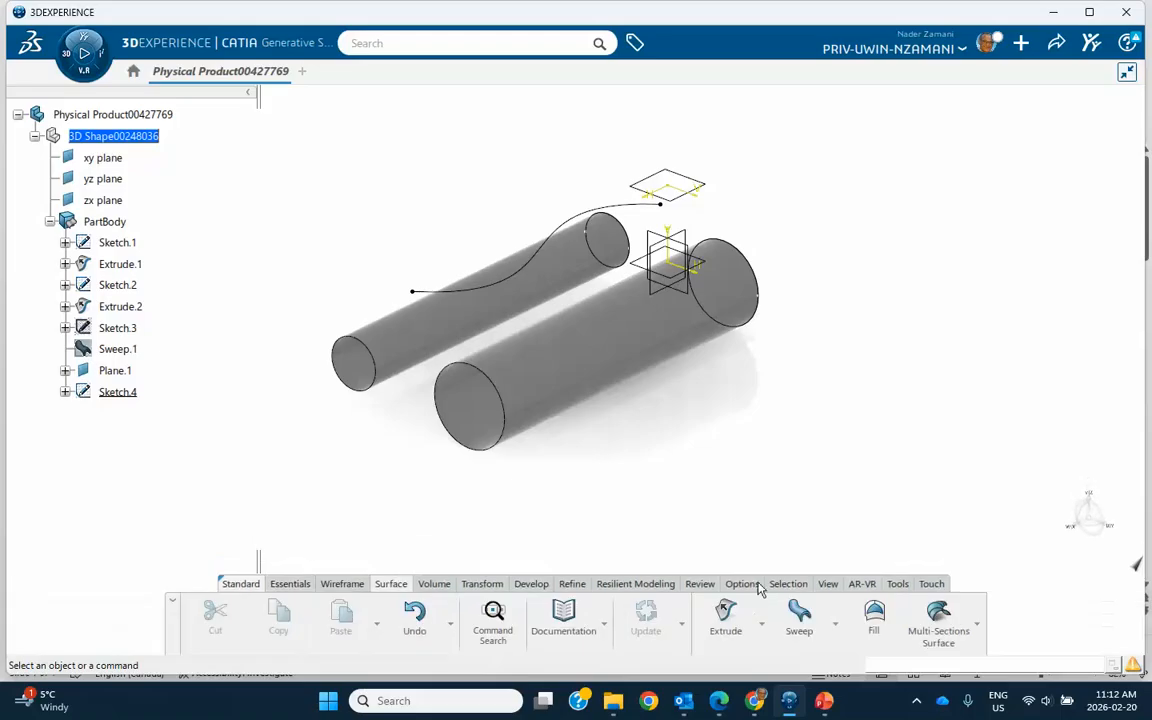
{"action": "left_click", "coordinate": [800, 615]}
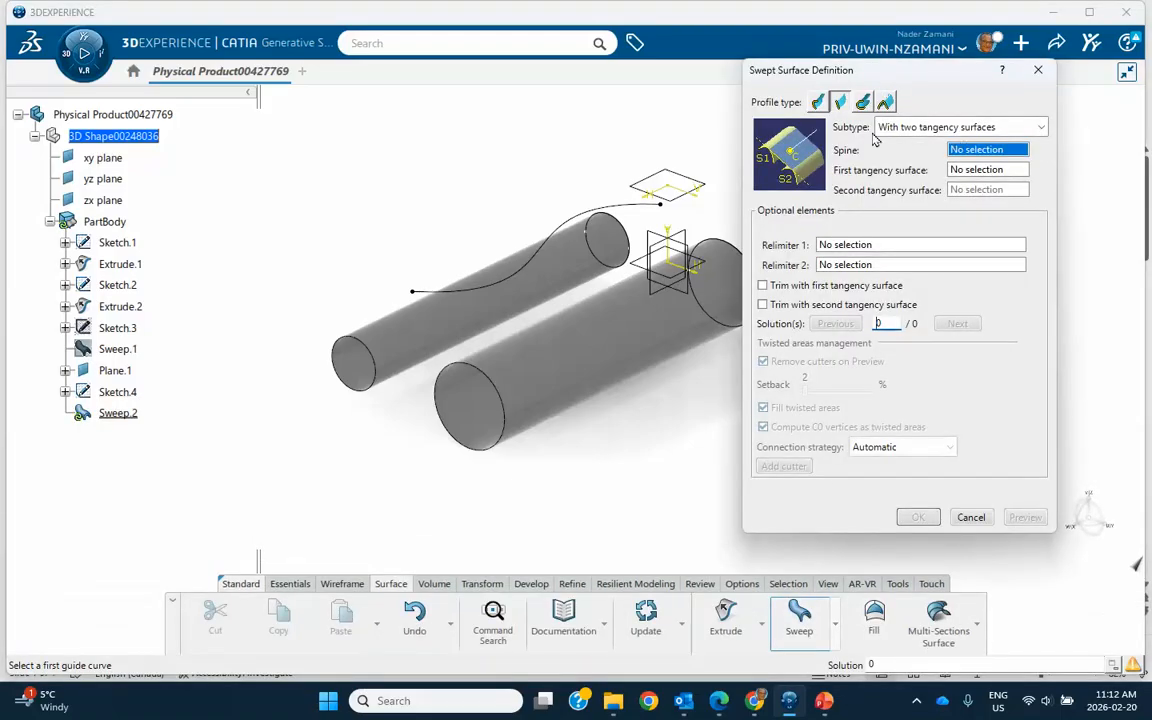
{"action": "left_click", "coordinate": [565, 232]}
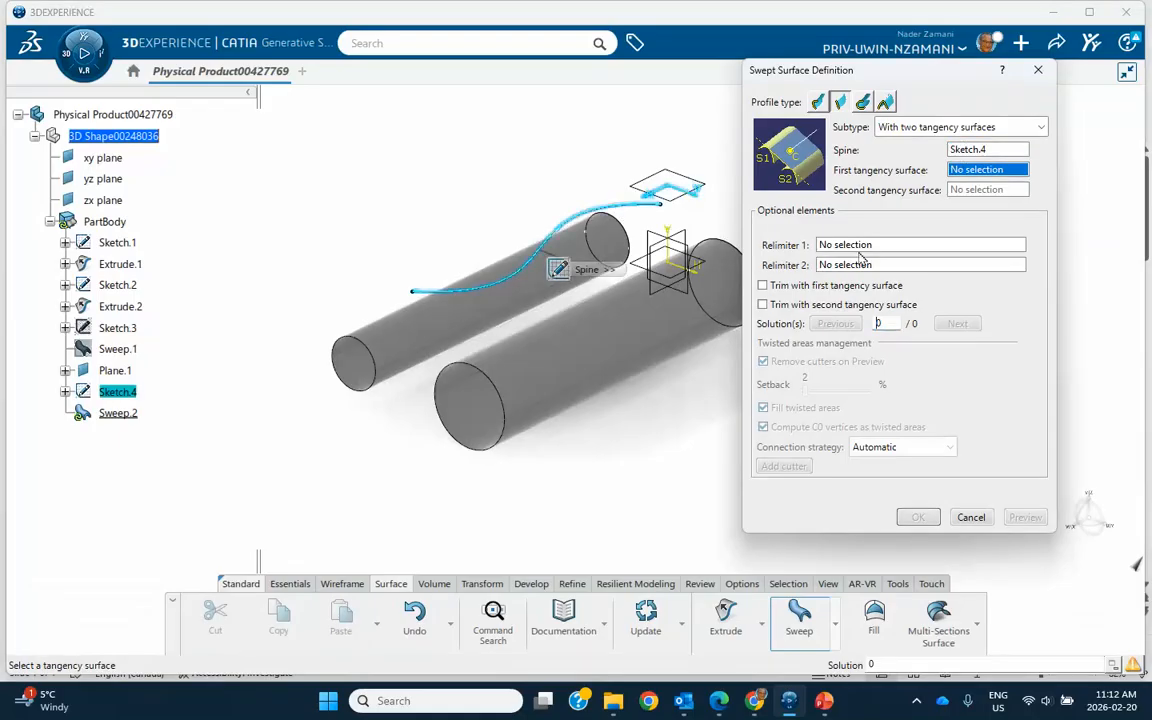
{"action": "left_click", "coordinate": [505, 322]}
{"action": "left_click", "coordinate": [615, 378]}
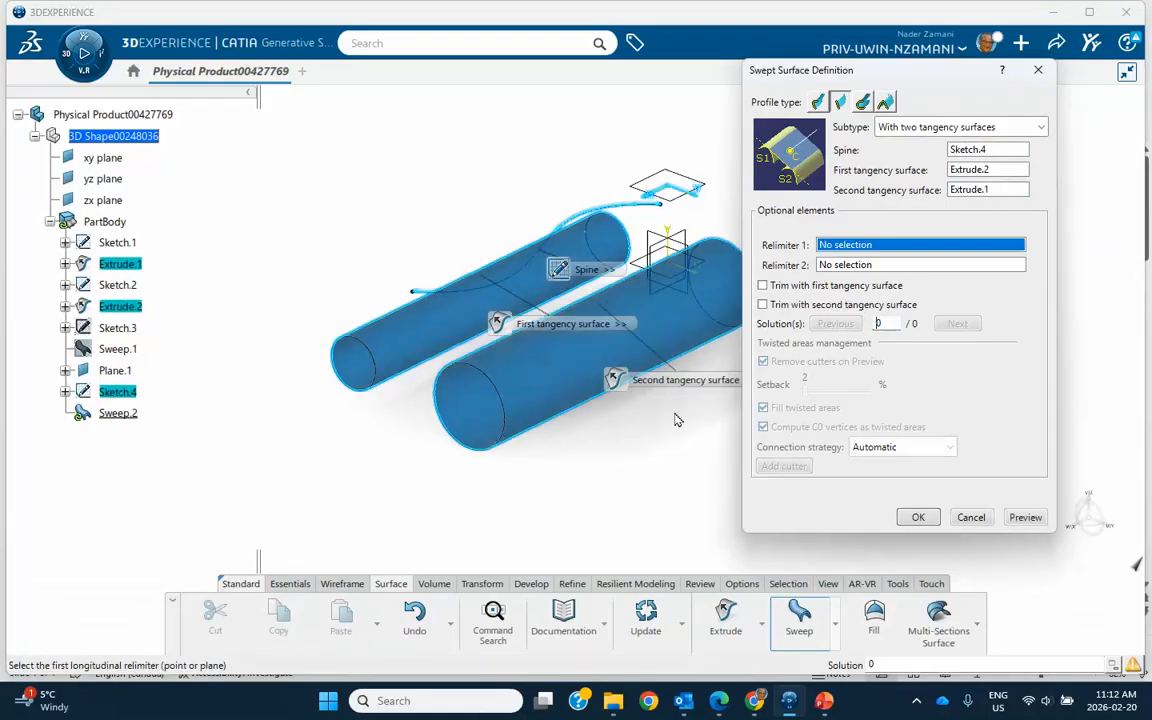
{"action": "left_click", "coordinate": [1024, 517]}
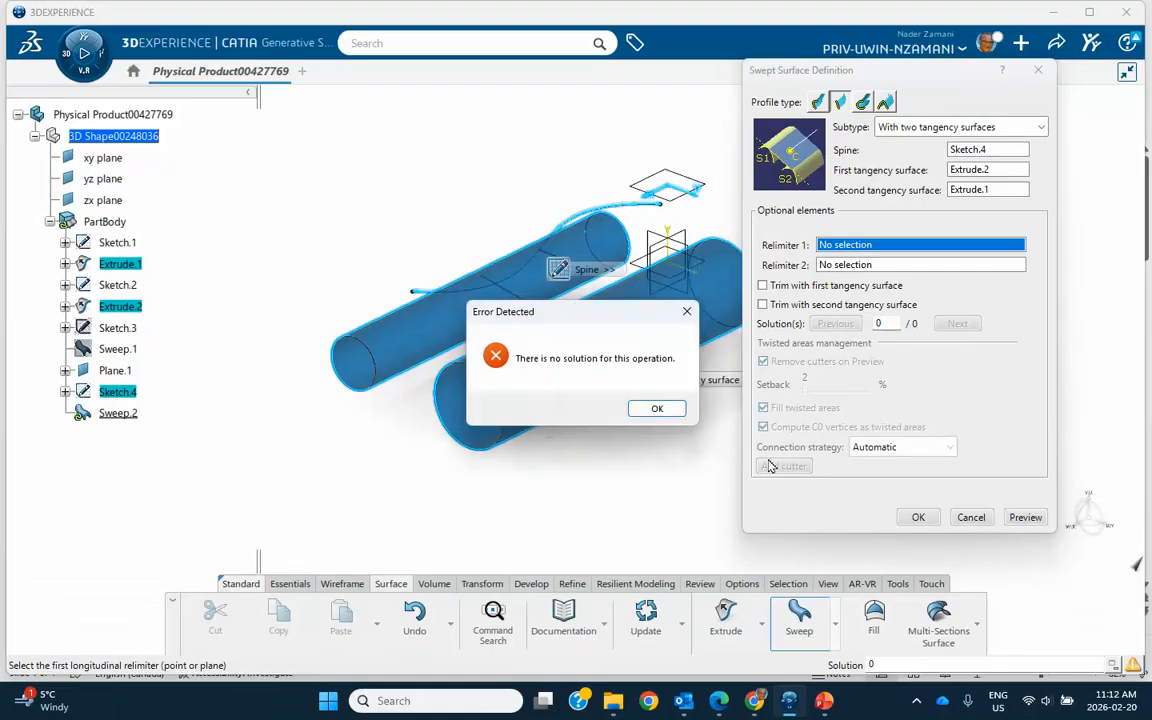
{"action": "left_click", "coordinate": [657, 406]}
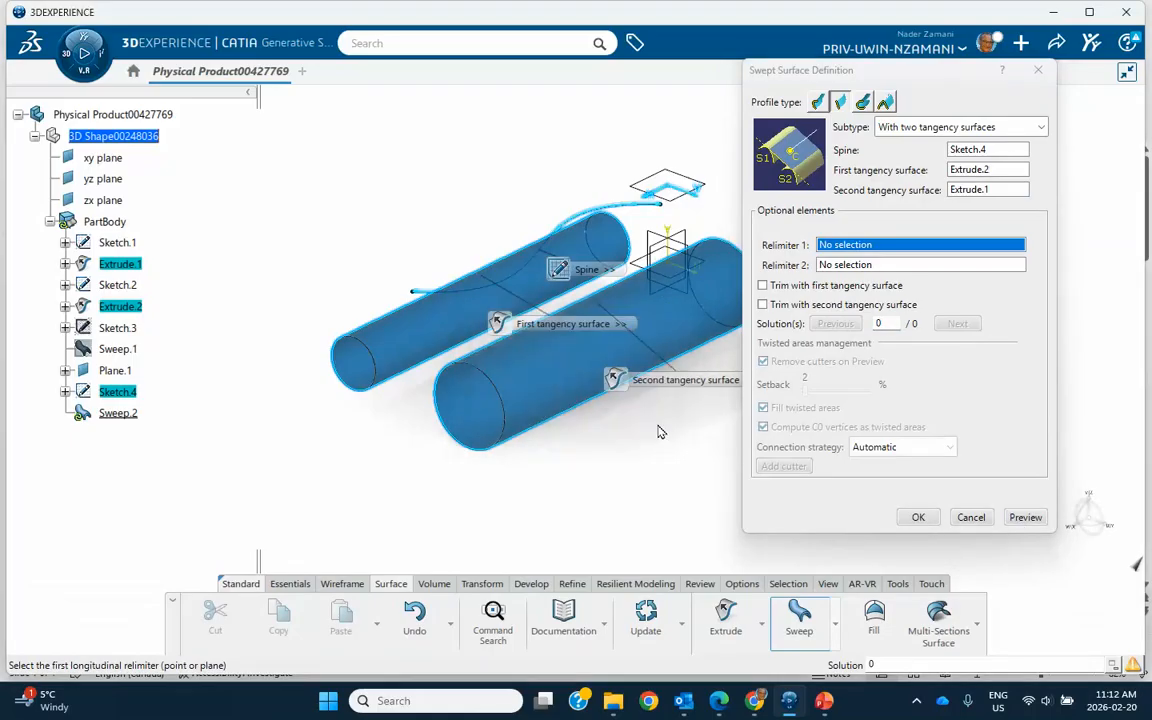
{"action": "left_click", "coordinate": [935, 524]}
{"action": "left_click", "coordinate": [658, 407]}
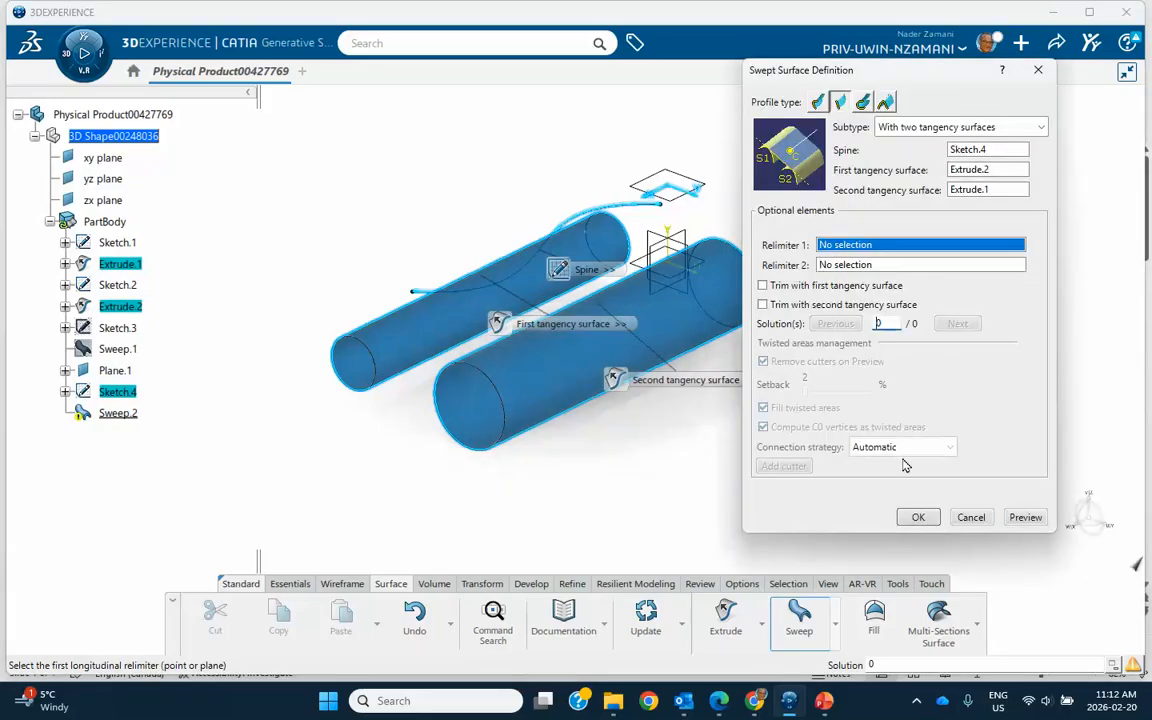
{"action": "left_click", "coordinate": [979, 521]}
Reshape the spline into a gentle arc by moving its third point to about H 119 mm, V -13 mm and its end point towards the larger cylinder.
{"action": "left_click", "coordinate": [644, 206]}
{"action": "double_click", "coordinate": [644, 206]}
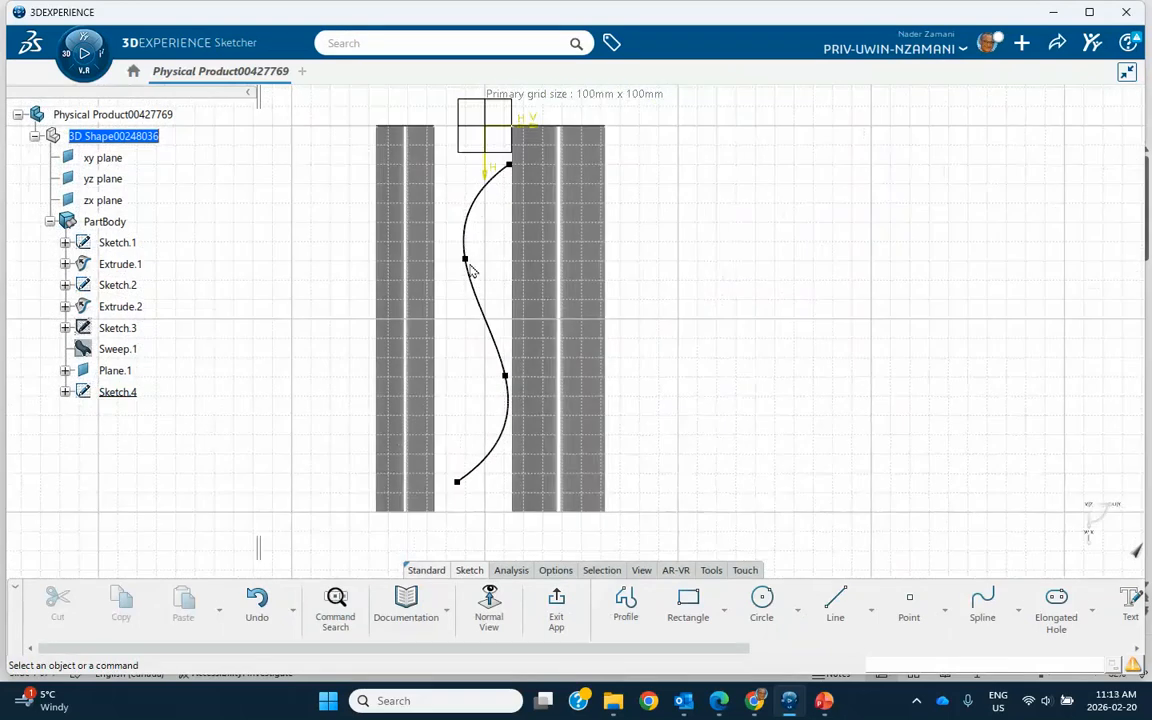
{"action": "left_click_drag", "start_coordinate": [507, 380], "coordinate": [460, 356]}
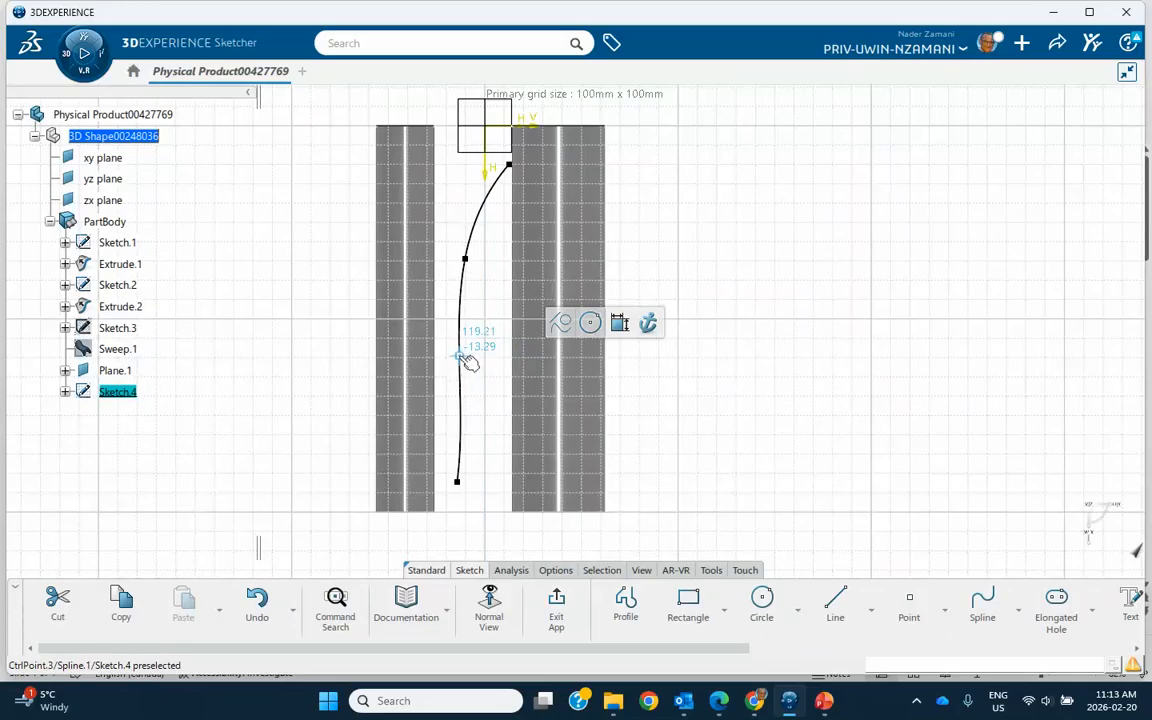
{"action": "left_click_drag", "start_coordinate": [462, 485], "coordinate": [486, 490]}
{"action": "left_click", "coordinate": [557, 609]}
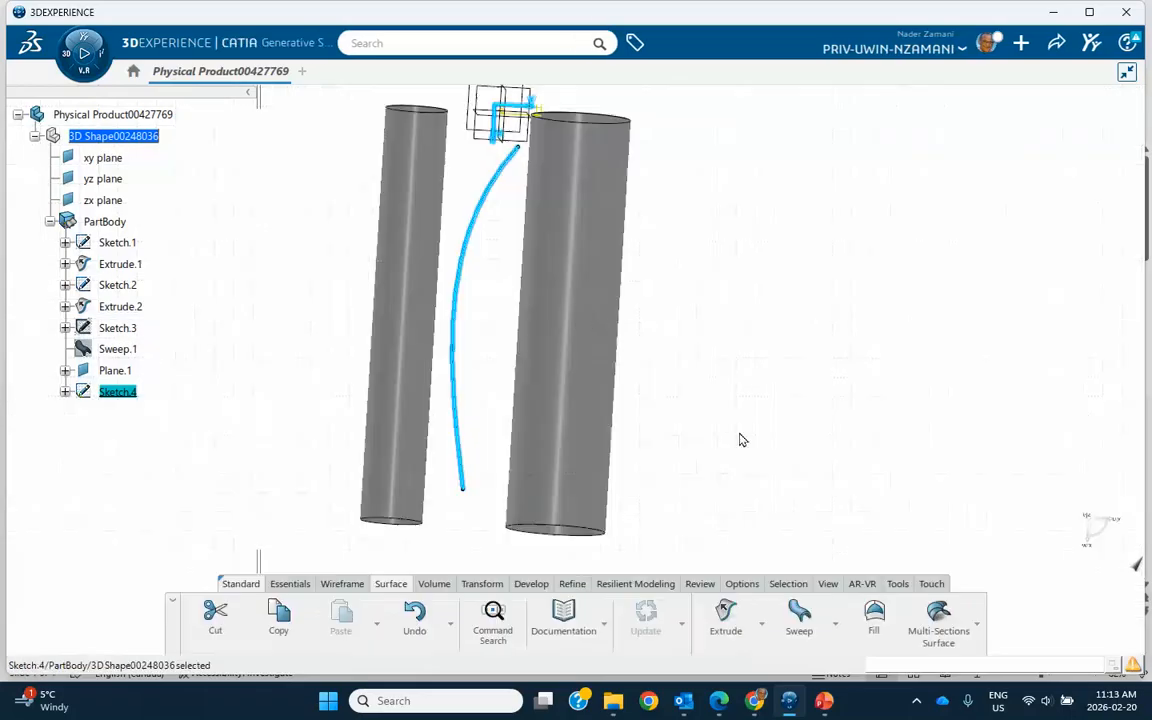
Create a two-tangency-surface sweep with the reshaped spline as spine, the smaller cylinder first and the larger second, using solution 1.
{"action": "middle_click_drag", "start_coordinate": [776, 444], "coordinate": [777, 419]}
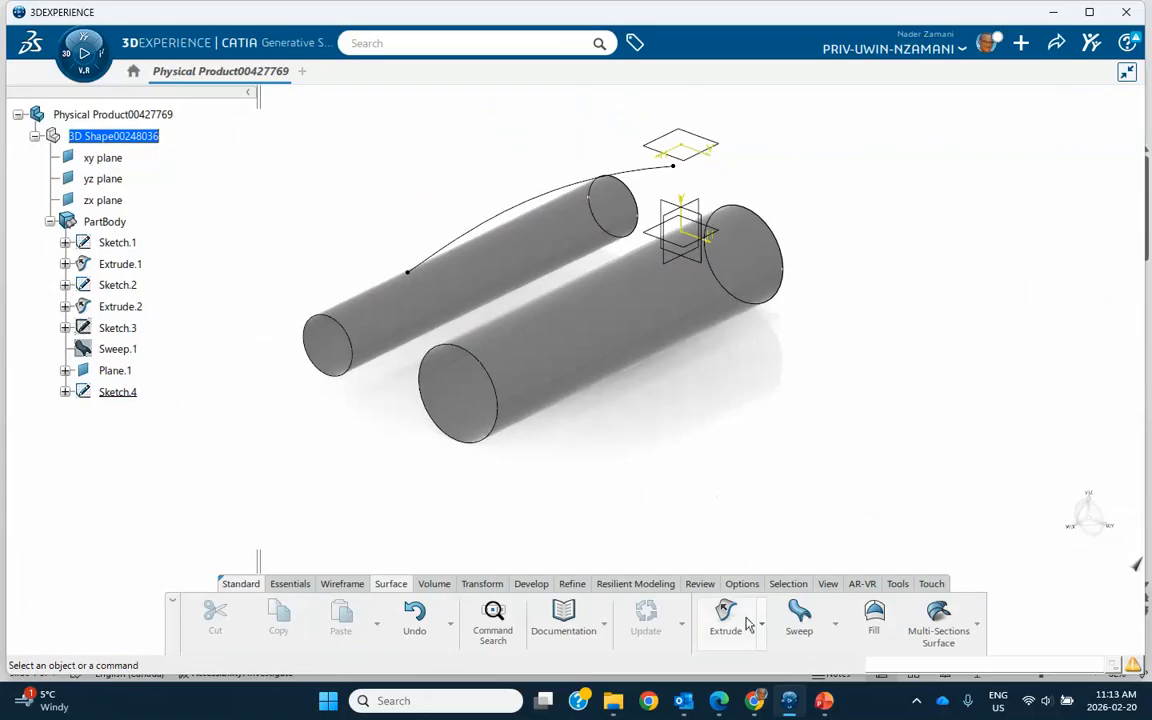
{"action": "left_click", "coordinate": [799, 615]}
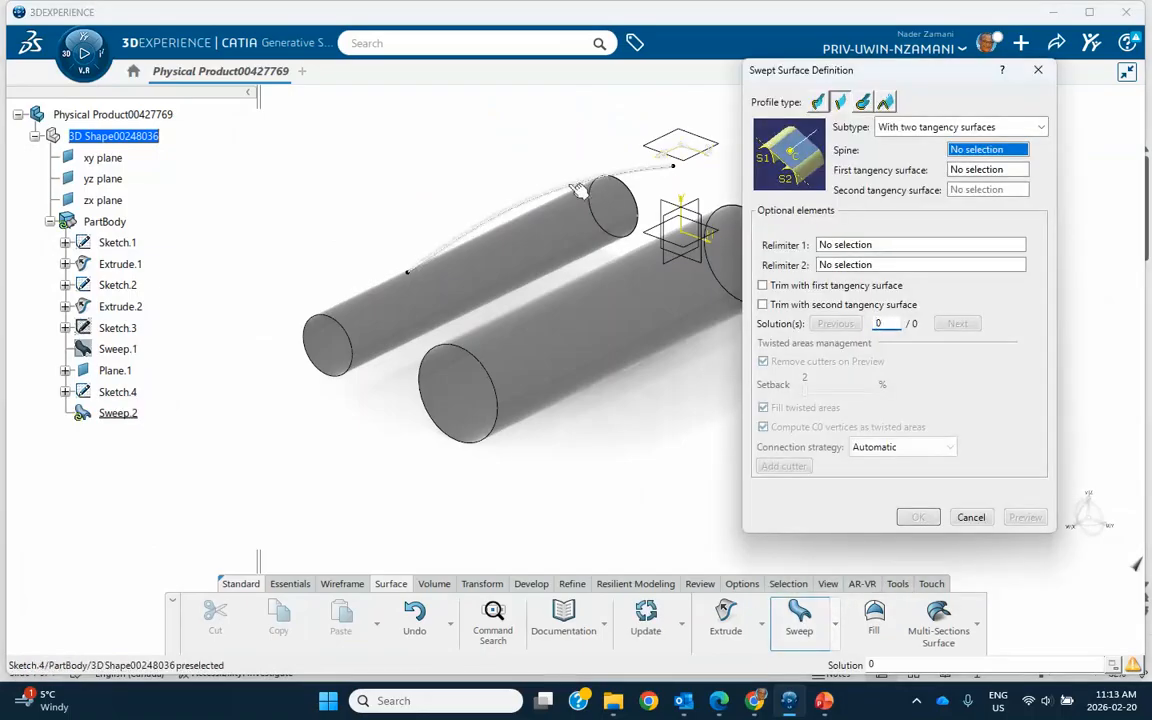
{"action": "left_click", "coordinate": [515, 207]}
{"action": "left_click", "coordinate": [392, 302]}
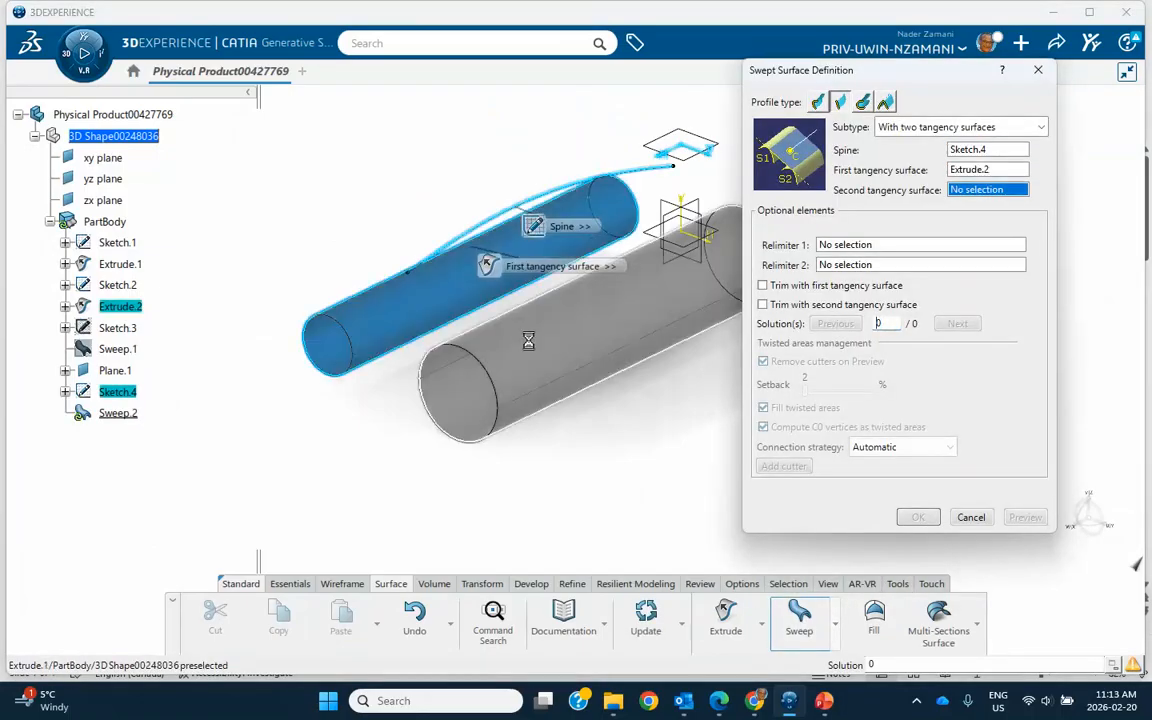
{"action": "left_click", "coordinate": [526, 327]}
{"action": "left_click", "coordinate": [1015, 518]}
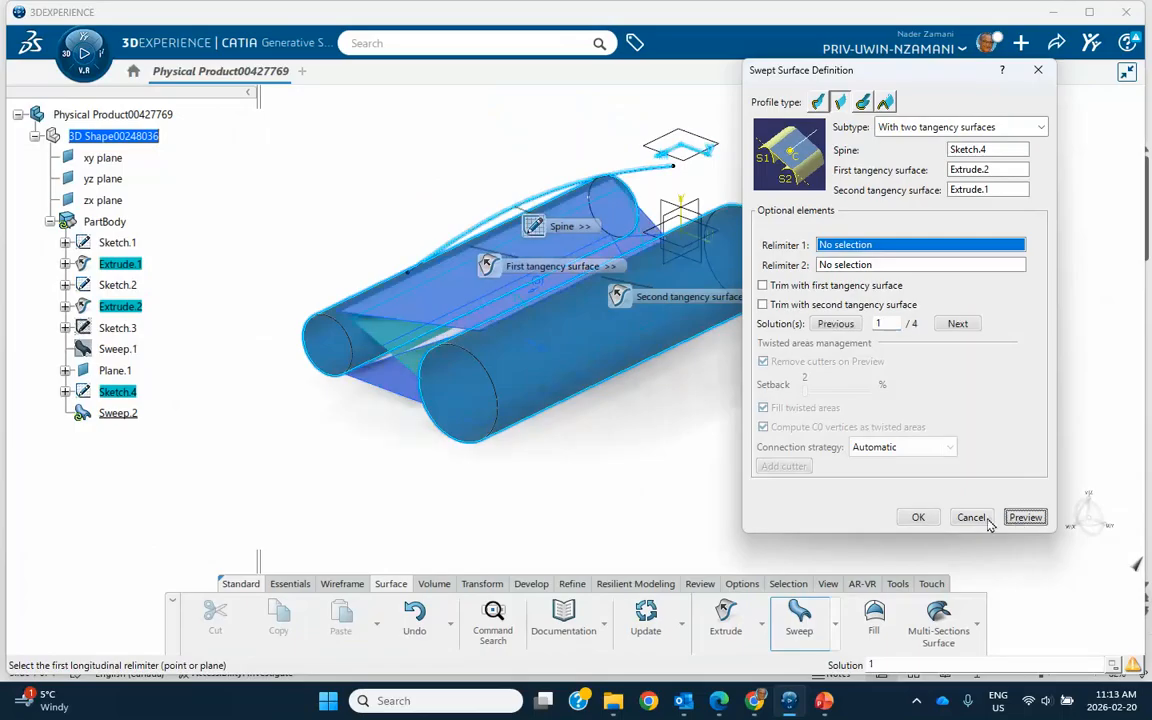
{"action": "left_click", "coordinate": [922, 520]}
Edit the new swept surface to use solution 2.
{"action": "middle_click_drag", "start_coordinate": [825, 491], "coordinate": [669, 412]}
{"action": "double_click", "coordinate": [132, 413]}
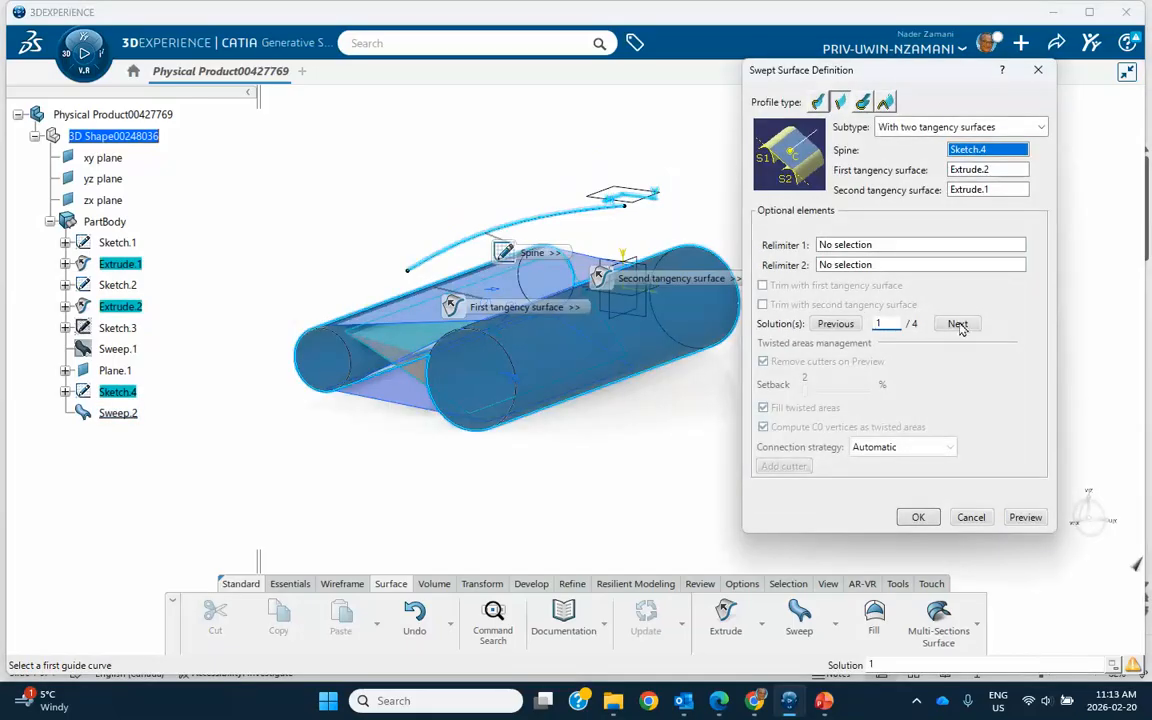
{"action": "left_click", "coordinate": [957, 324]}
{"action": "left_click", "coordinate": [1024, 519]}
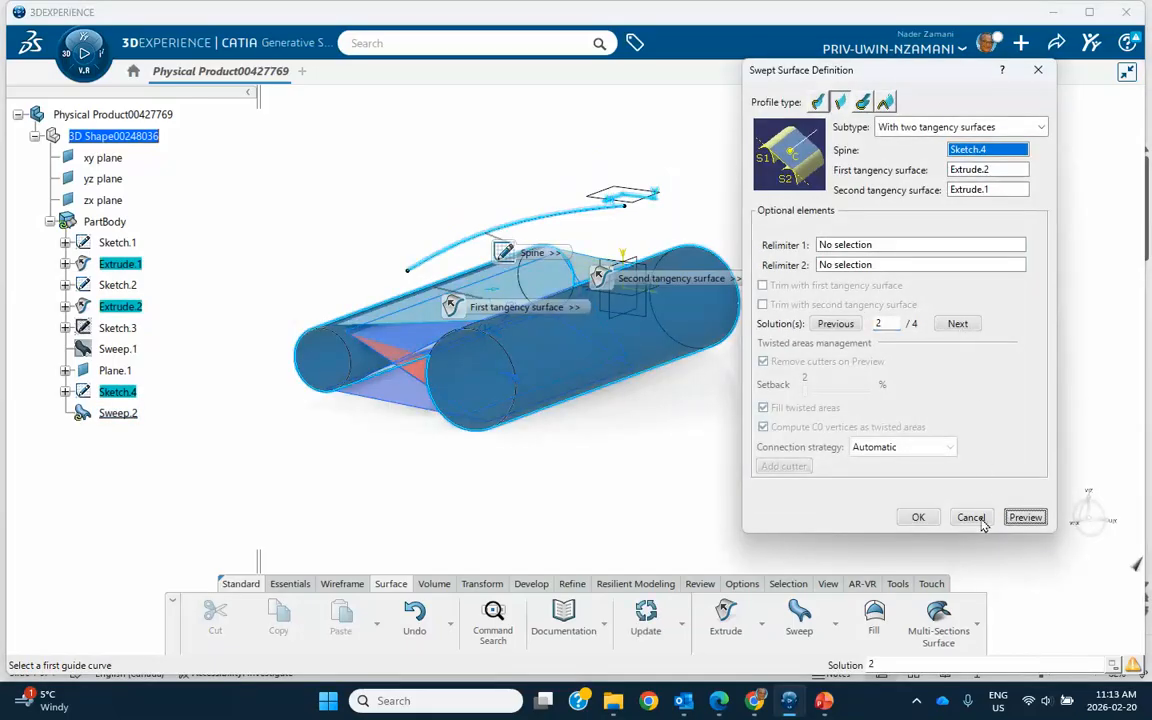
{"action": "left_click", "coordinate": [918, 518]}
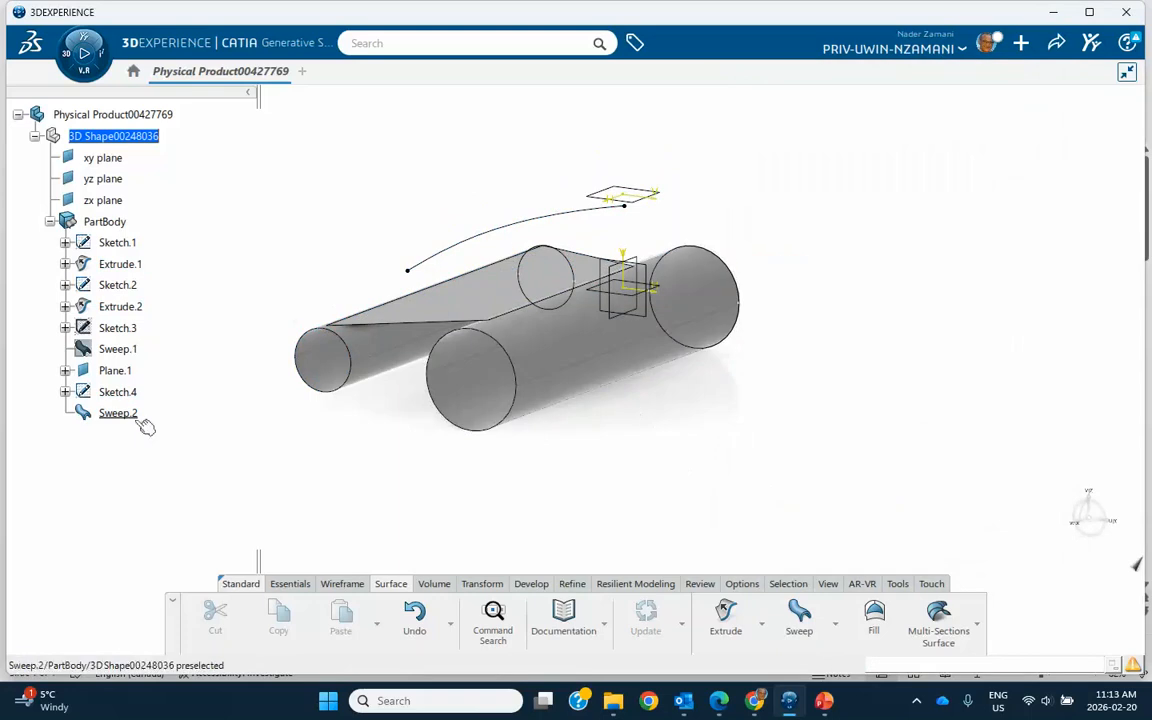
Edit the new swept surface to use solution 3.
{"action": "double_click", "coordinate": [128, 418]}
{"action": "left_click", "coordinate": [956, 323]}
{"action": "left_click", "coordinate": [1025, 517]}
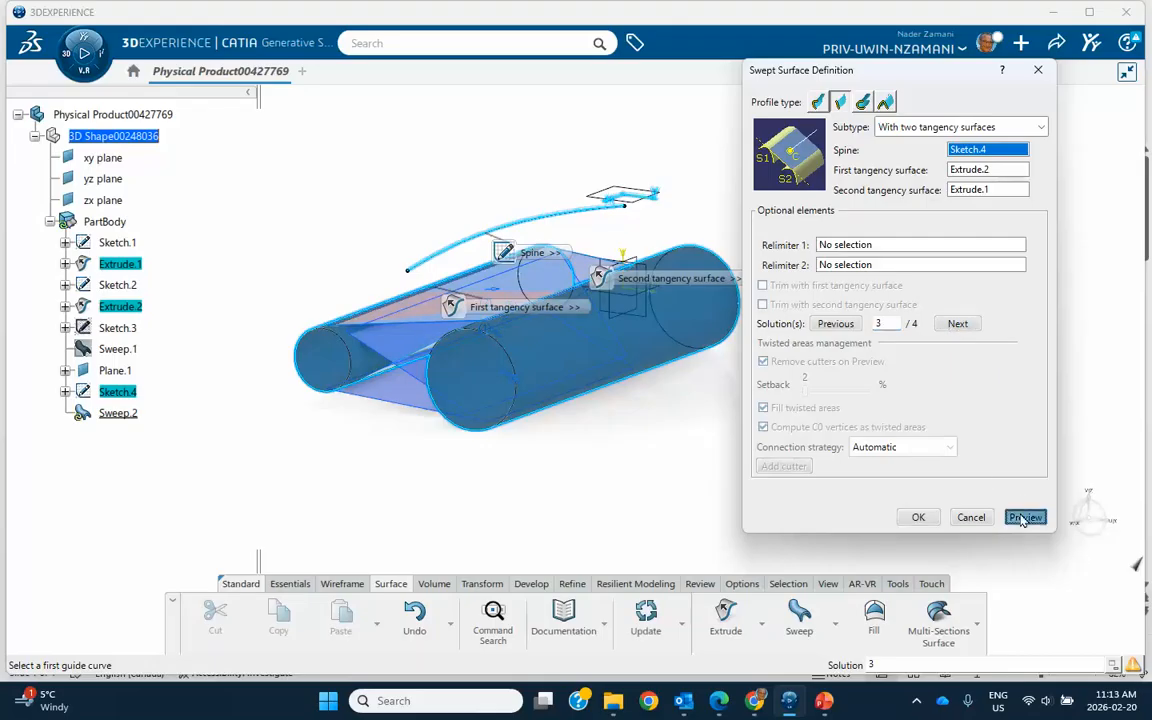
{"action": "left_click", "coordinate": [916, 519]}
{"action": "middle_click_drag", "start_coordinate": [757, 491], "coordinate": [703, 514]}
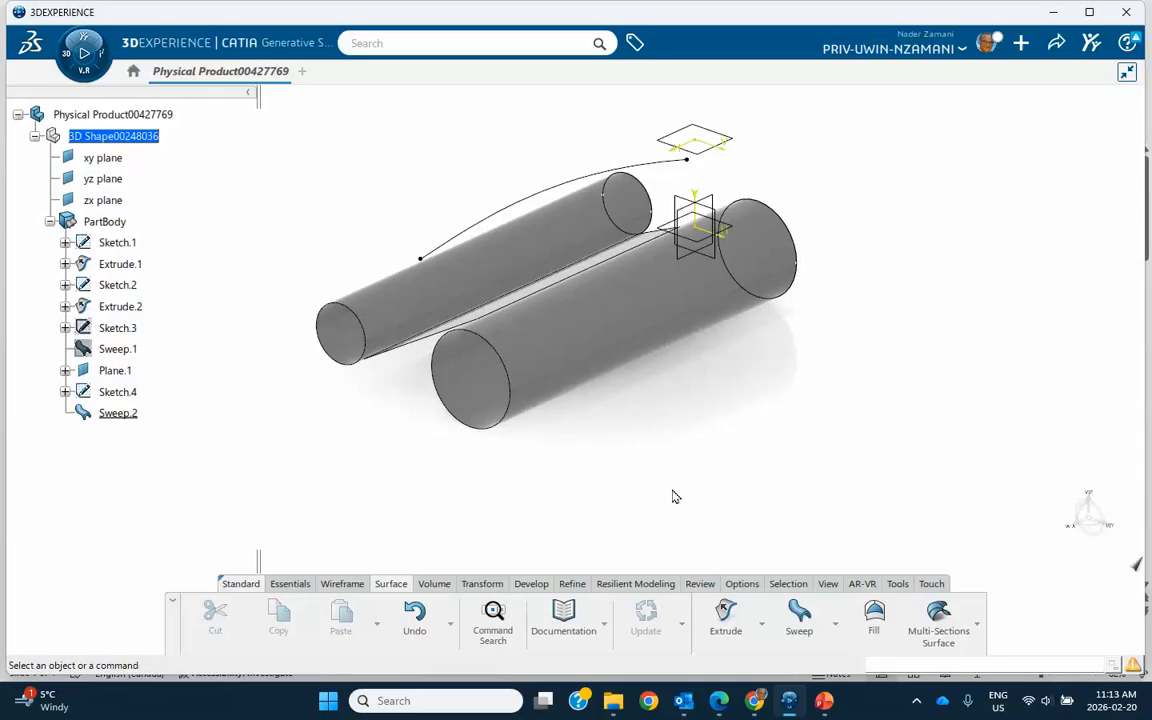
{"action": "left_click", "coordinate": [810, 630]}
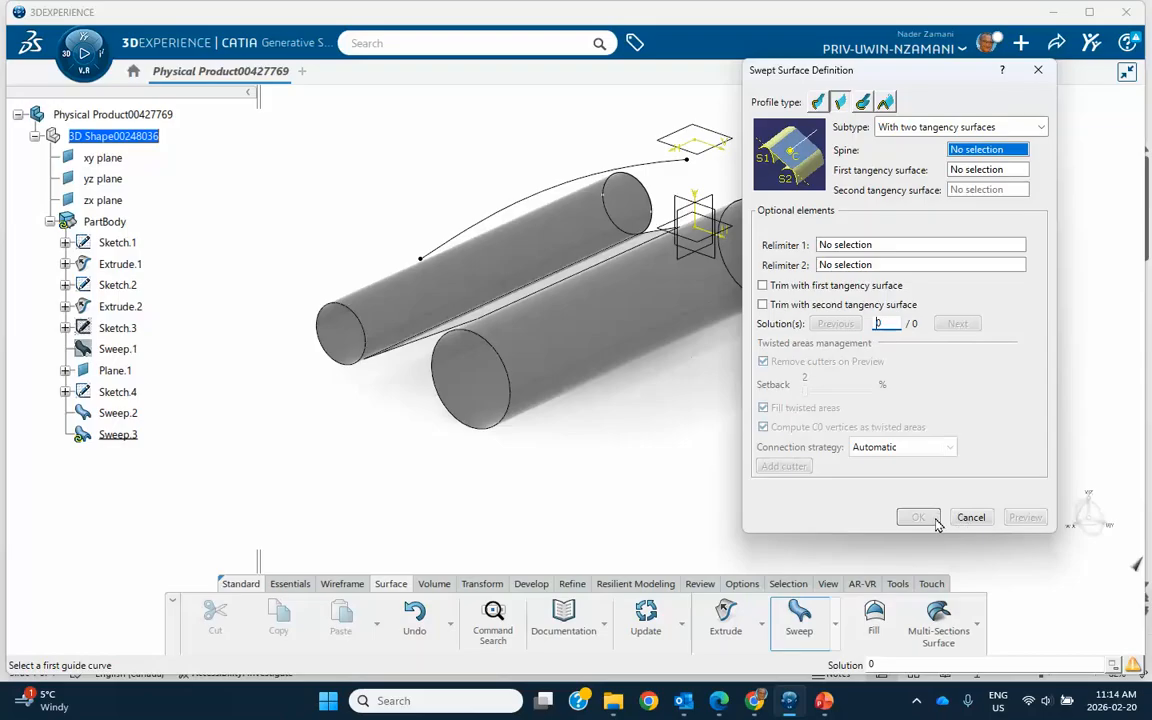
{"action": "left_click", "coordinate": [971, 517]}
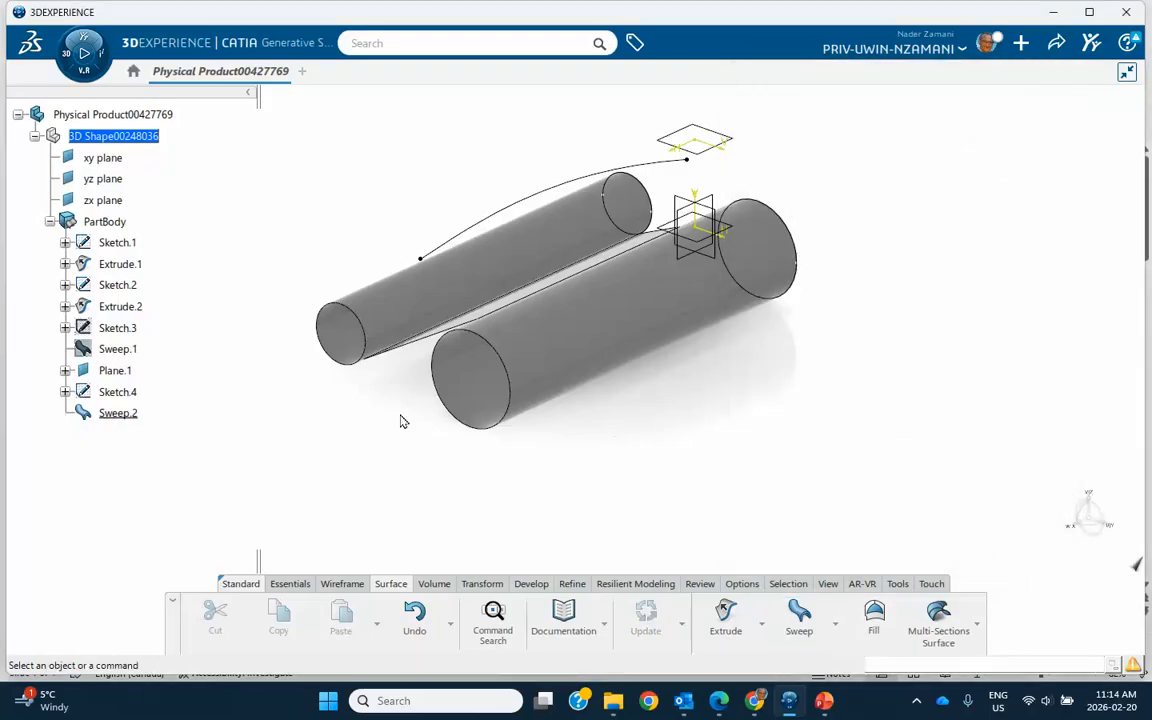
Create a new, empty Generative Shape Design part in a separate physical product.
{"action": "left_click", "coordinate": [84, 55]}
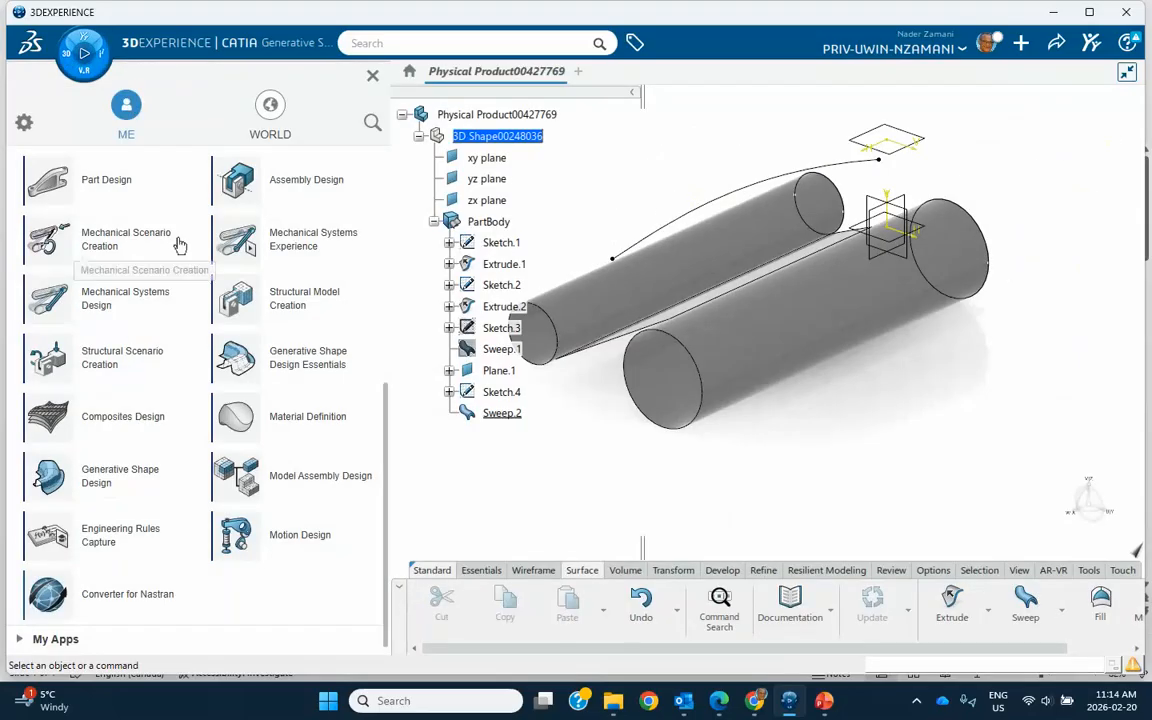
{"action": "left_click", "coordinate": [157, 485]}
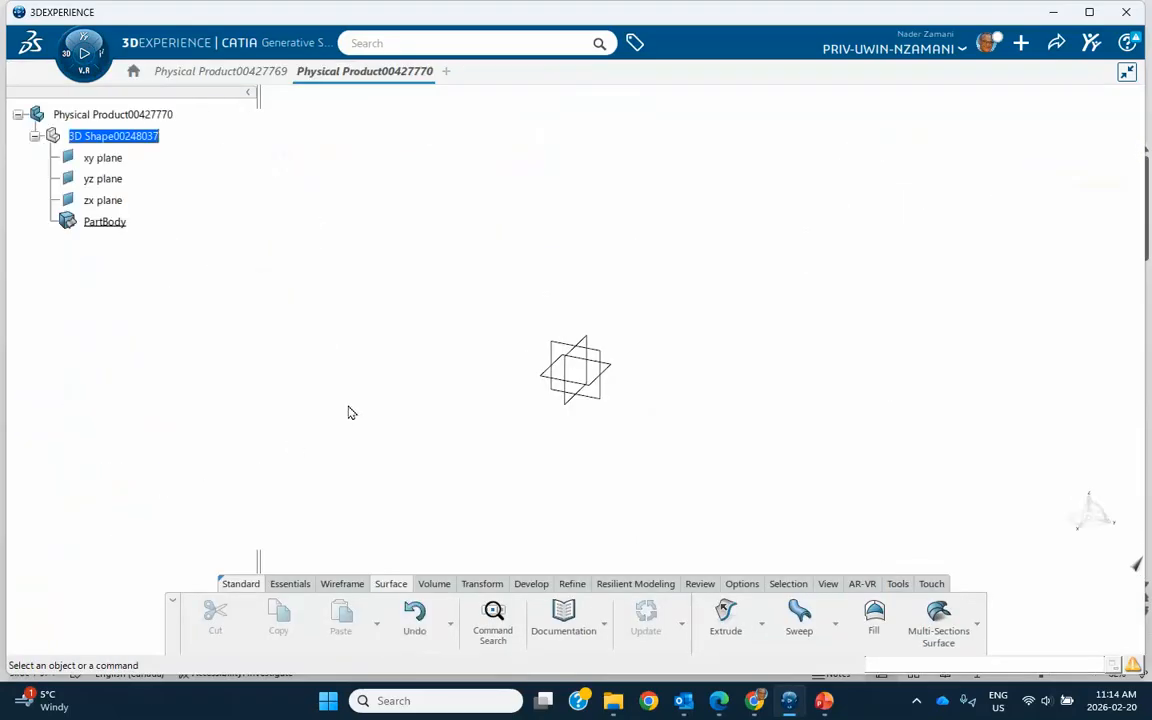
{"action": "middle_click_drag", "start_coordinate": [651, 426], "coordinate": [609, 371]}
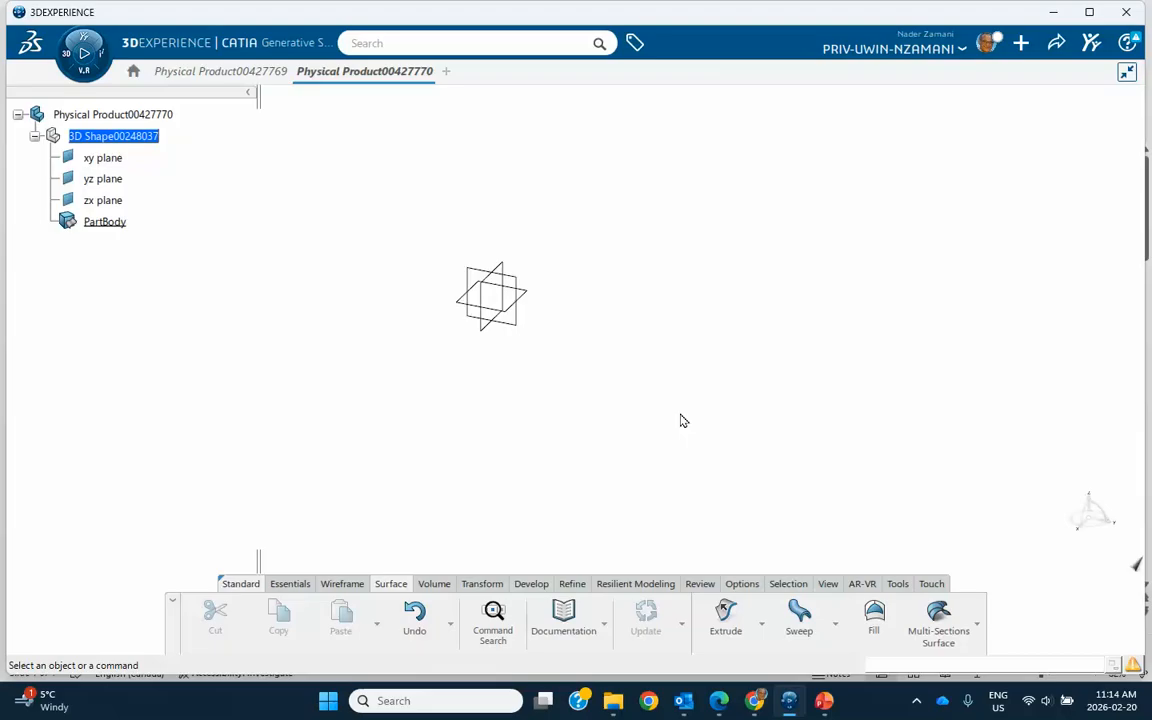
Sketch a shallow three-point spline on the zx plane, dipping below the sketch origin, and leave the sketch.
{"action": "left_click", "coordinate": [506, 270]}
{"action": "left_click", "coordinate": [552, 197]}
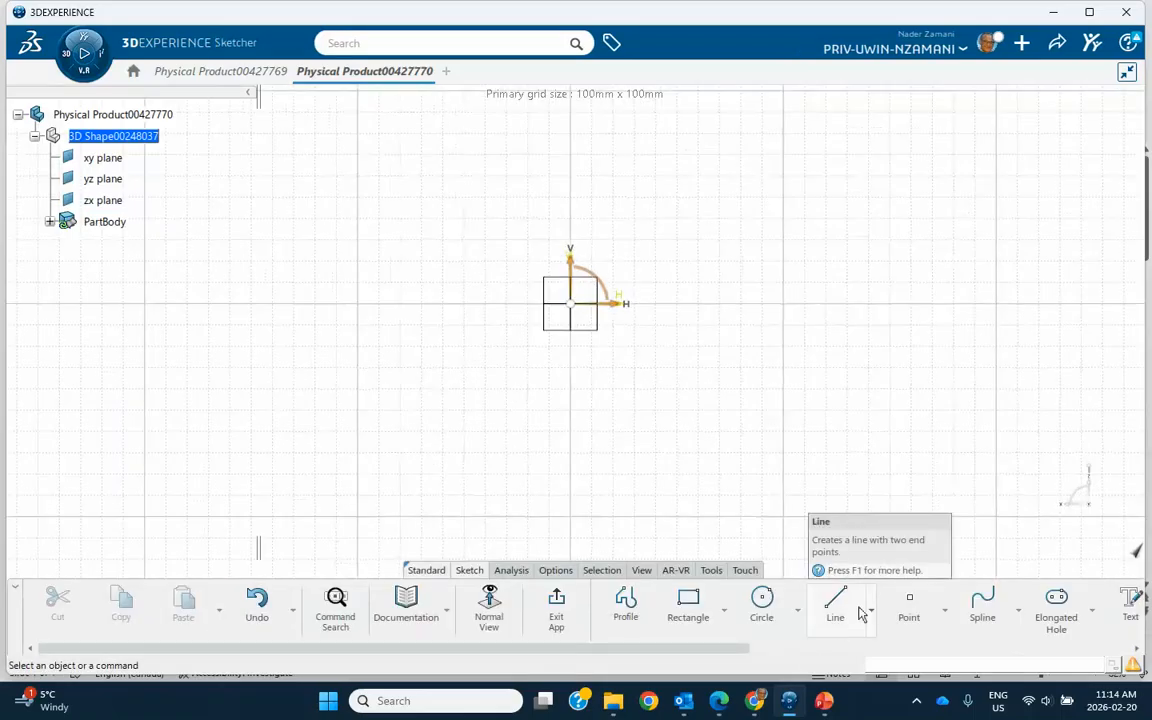
{"action": "left_click", "coordinate": [982, 604]}
{"action": "left_click", "coordinate": [265, 357]}
{"action": "left_click", "coordinate": [605, 398]}
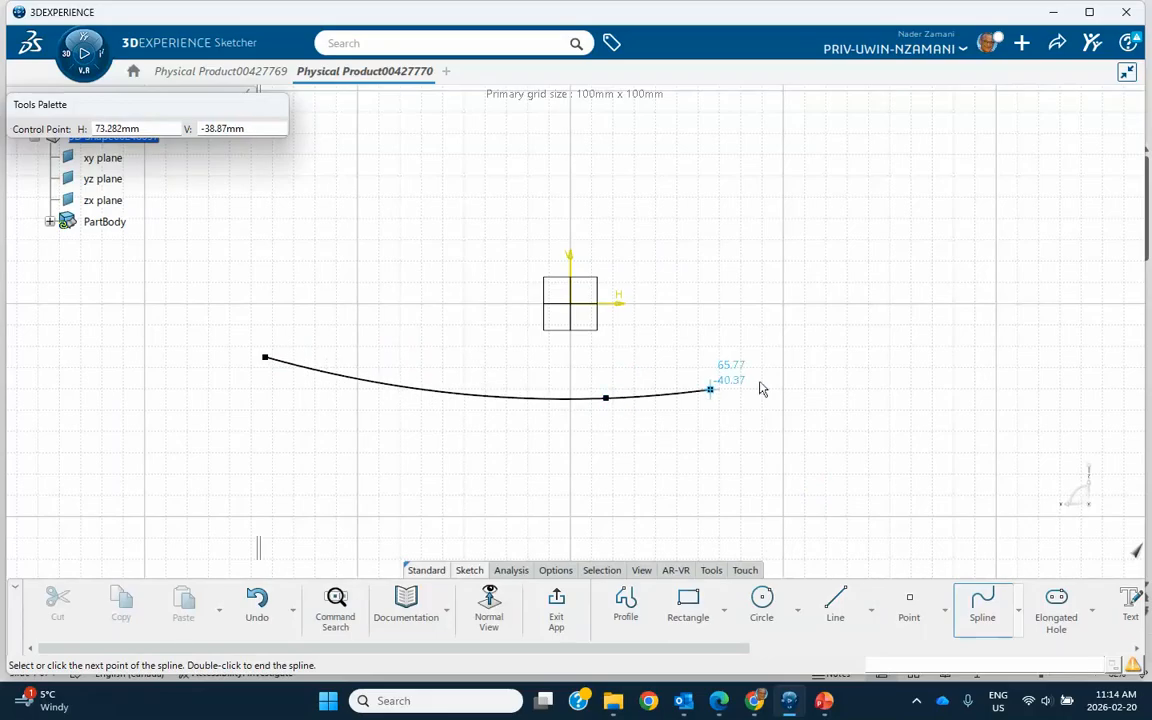
{"action": "double_click", "coordinate": [1024, 295]}
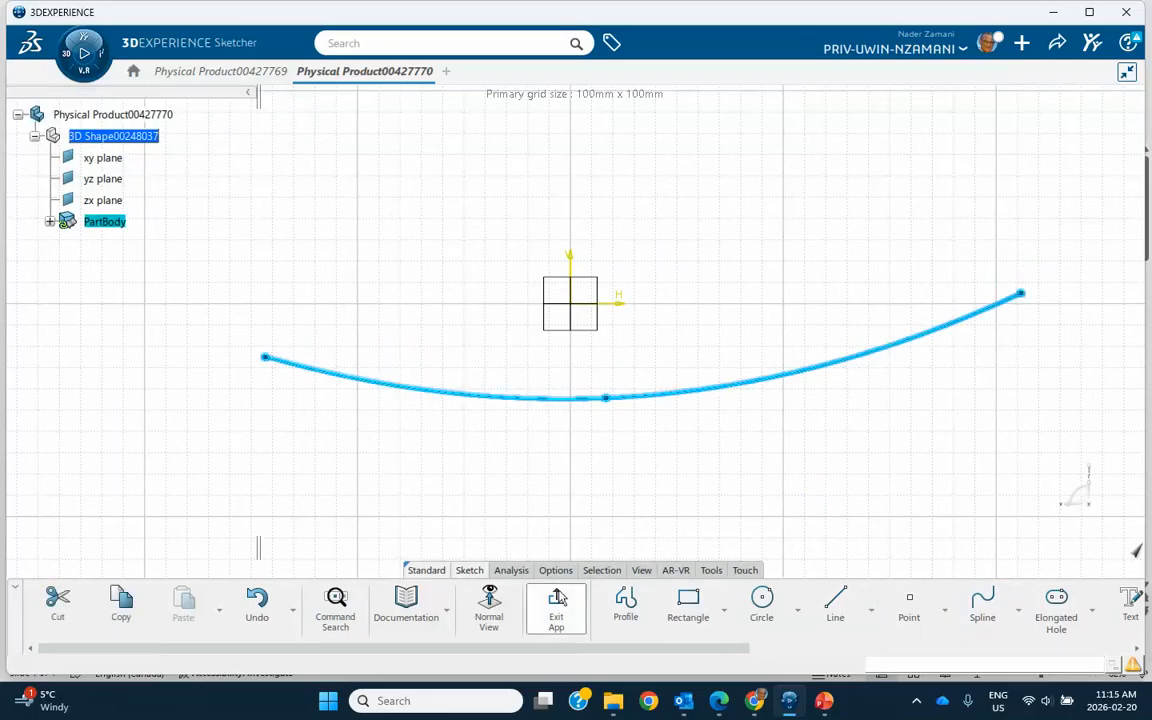
{"action": "left_click", "coordinate": [556, 605]}
{"action": "left_click", "coordinate": [603, 505]}
{"action": "middle_click_drag", "start_coordinate": [690, 366], "coordinate": [766, 357]}
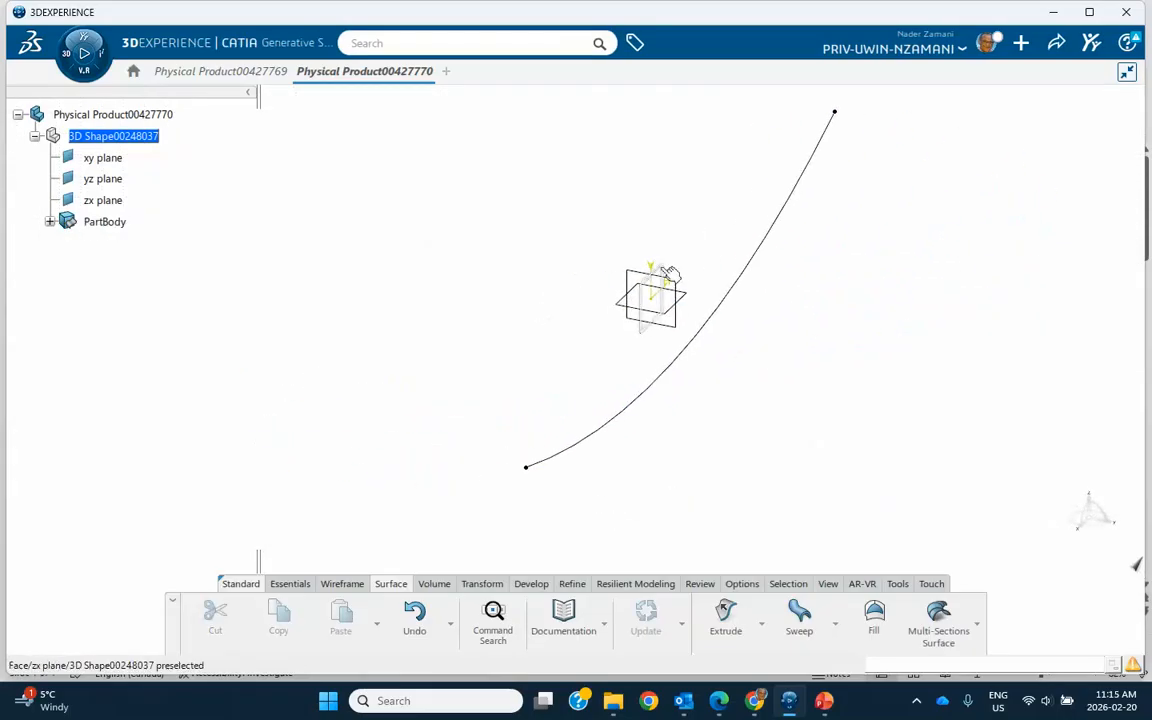
Sweep a circular profile along the spline using the Center and radius subtype with a 20 mm radius.
{"action": "left_click", "coordinate": [289, 583]}
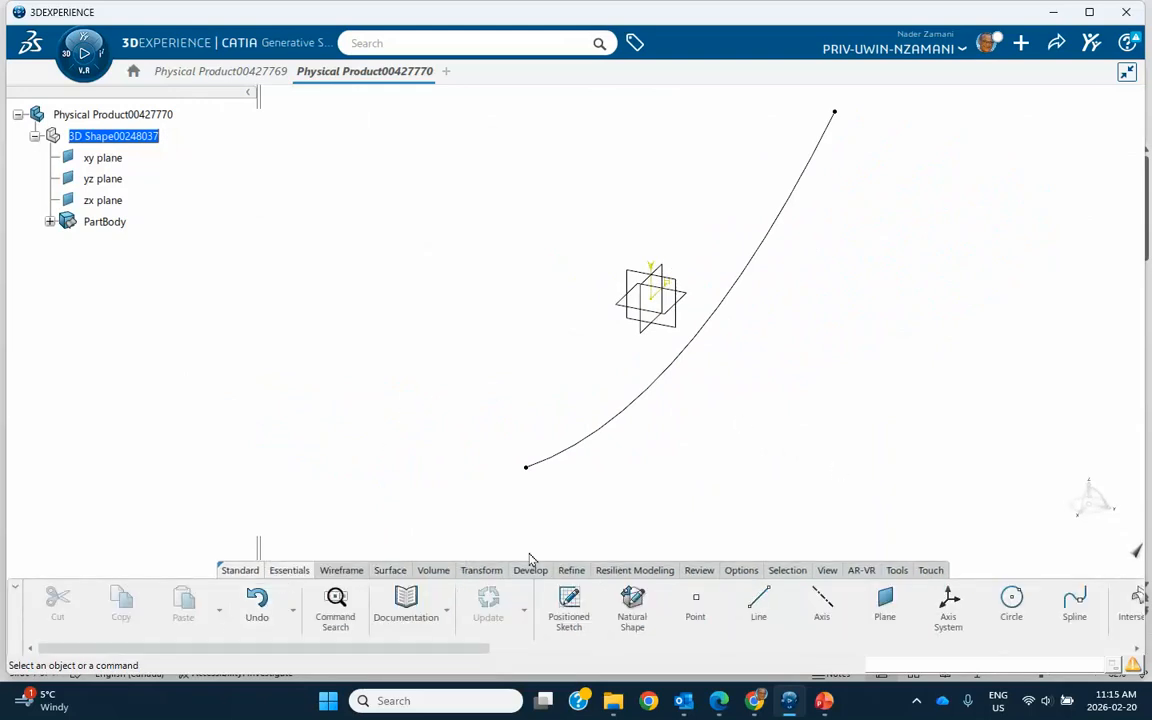
{"action": "left_click", "coordinate": [390, 572]}
{"action": "left_click", "coordinate": [799, 612]}
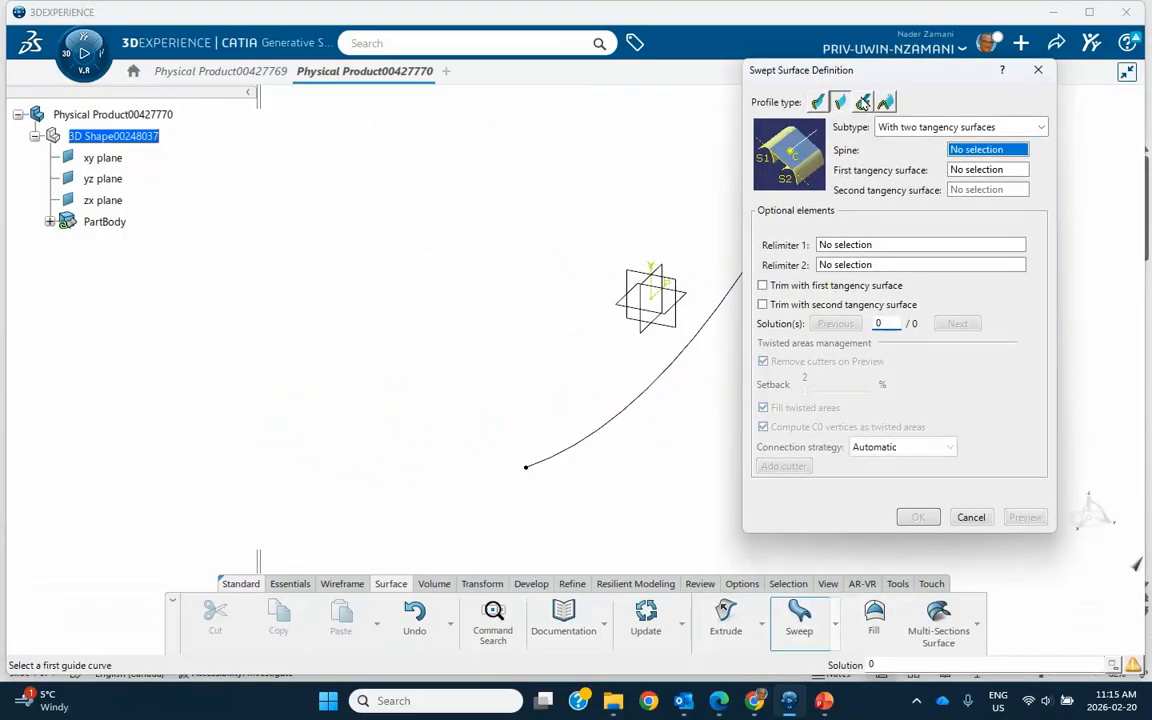
{"action": "left_click", "coordinate": [862, 102]}
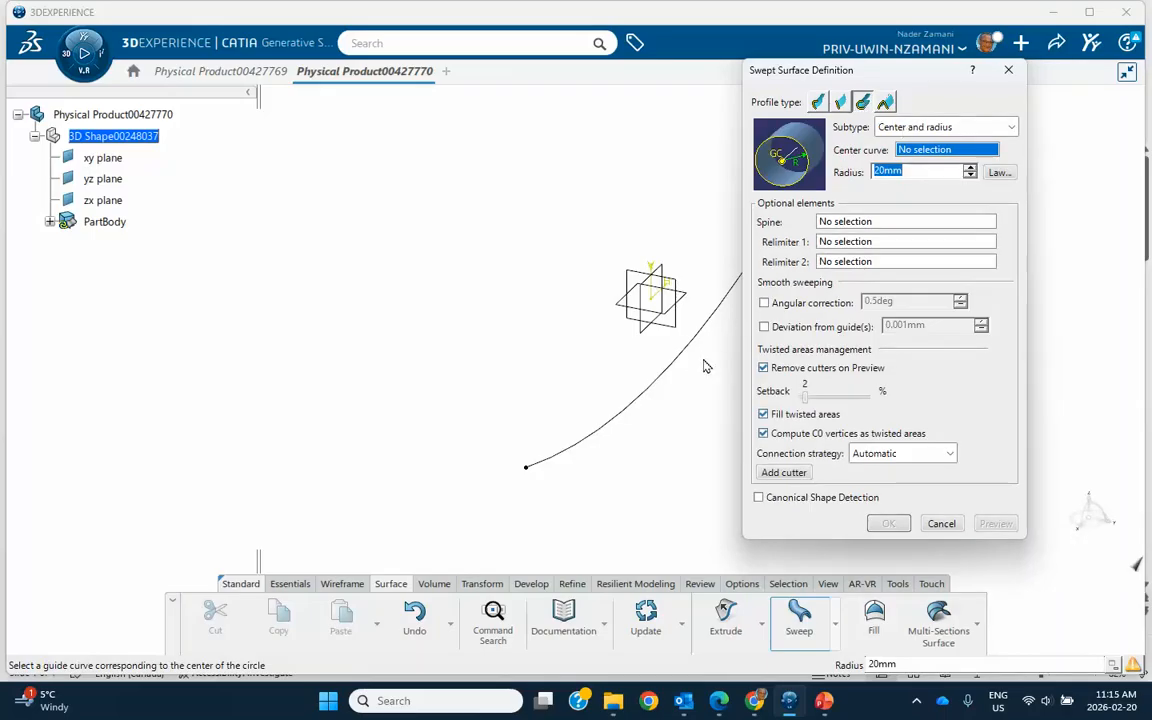
{"action": "left_click", "coordinate": [683, 359]}
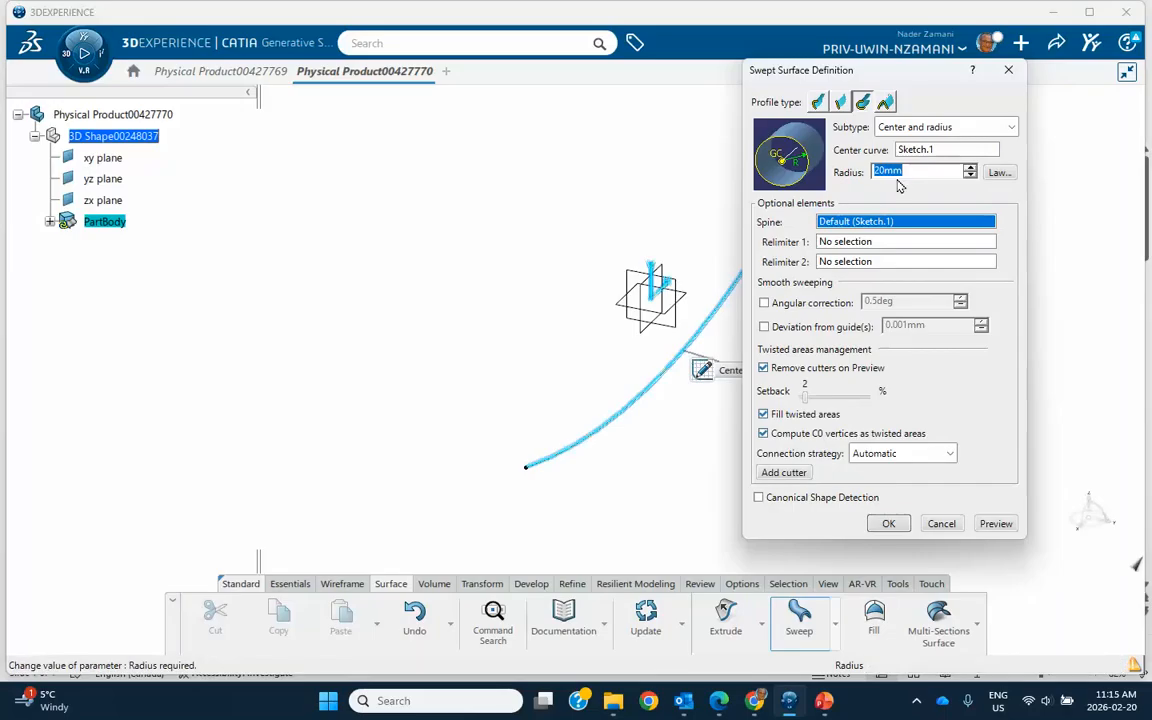
{"action": "left_click", "coordinate": [891, 527]}
{"action": "middle_click_drag", "start_coordinate": [857, 525], "coordinate": [761, 380]}
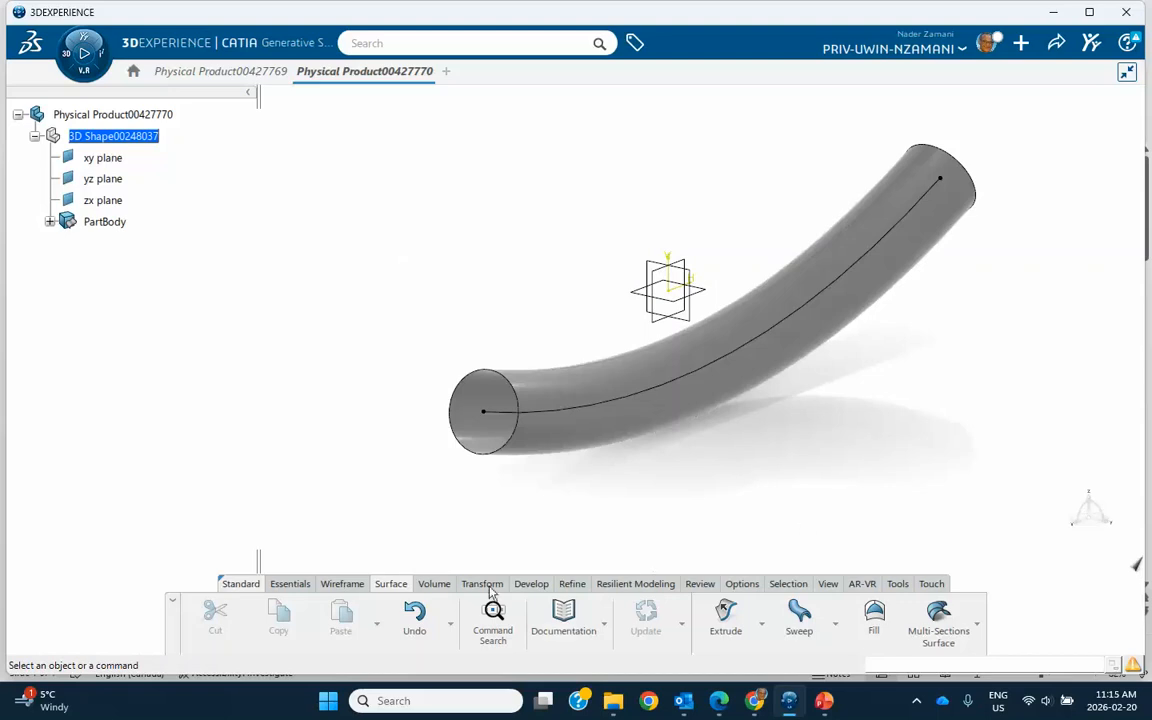
Create a plane offset 20 mm from the zx plane, moving its displayed frame away from the tube.
{"action": "left_click", "coordinate": [338, 589]}
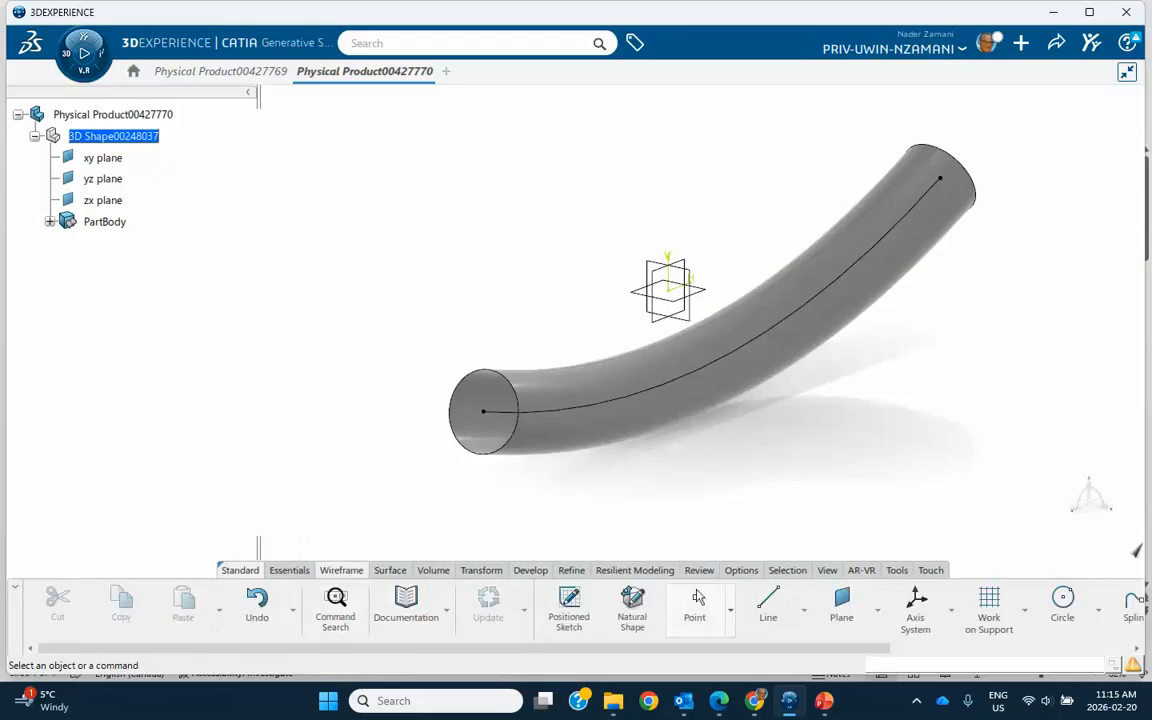
{"action": "left_click", "coordinate": [840, 605]}
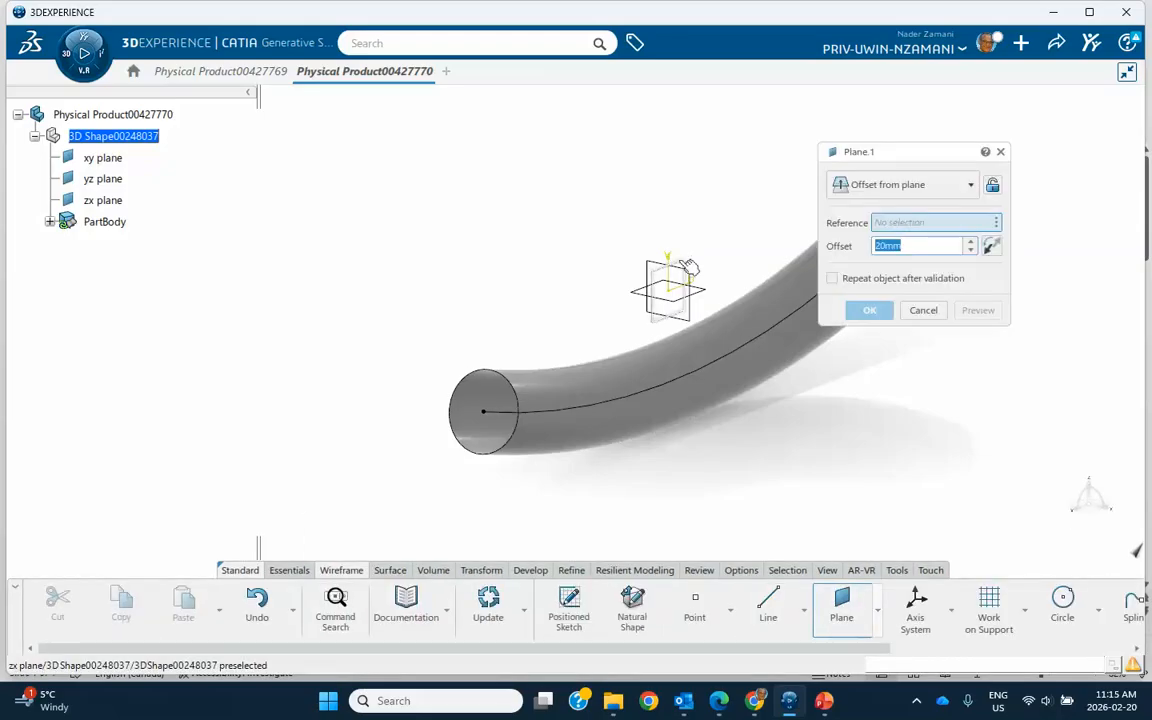
{"action": "left_click", "coordinate": [700, 292]}
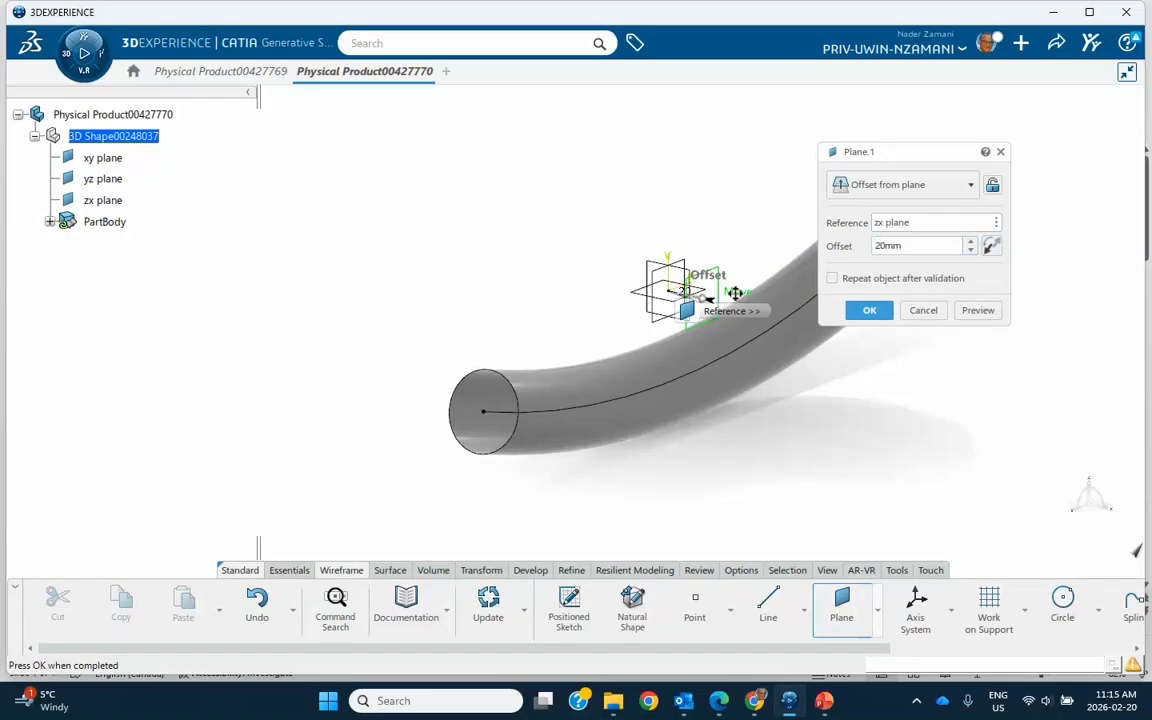
{"action": "left_click_drag", "start_coordinate": [709, 292], "coordinate": [513, 220]}
{"action": "left_click", "coordinate": [869, 310]}
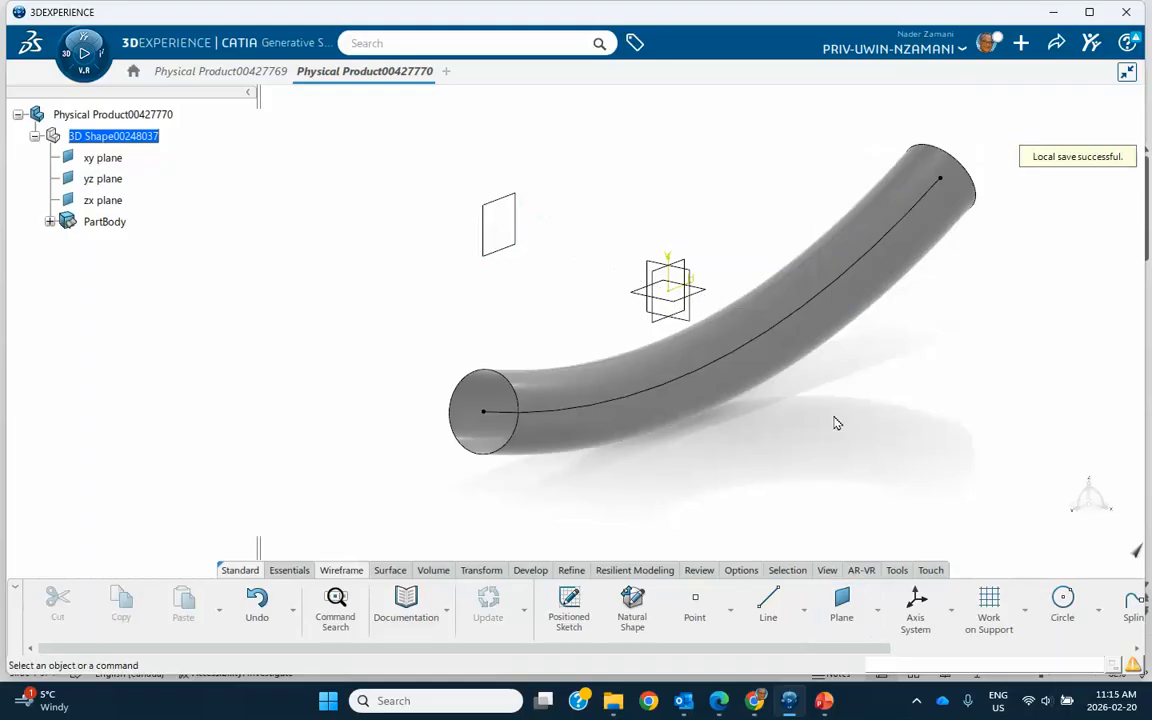
Increase the new plane's offset from the zx plane to about 104 mm, well clear of the tube.
{"action": "middle_click_drag", "start_coordinate": [823, 429], "coordinate": [1026, 424]}
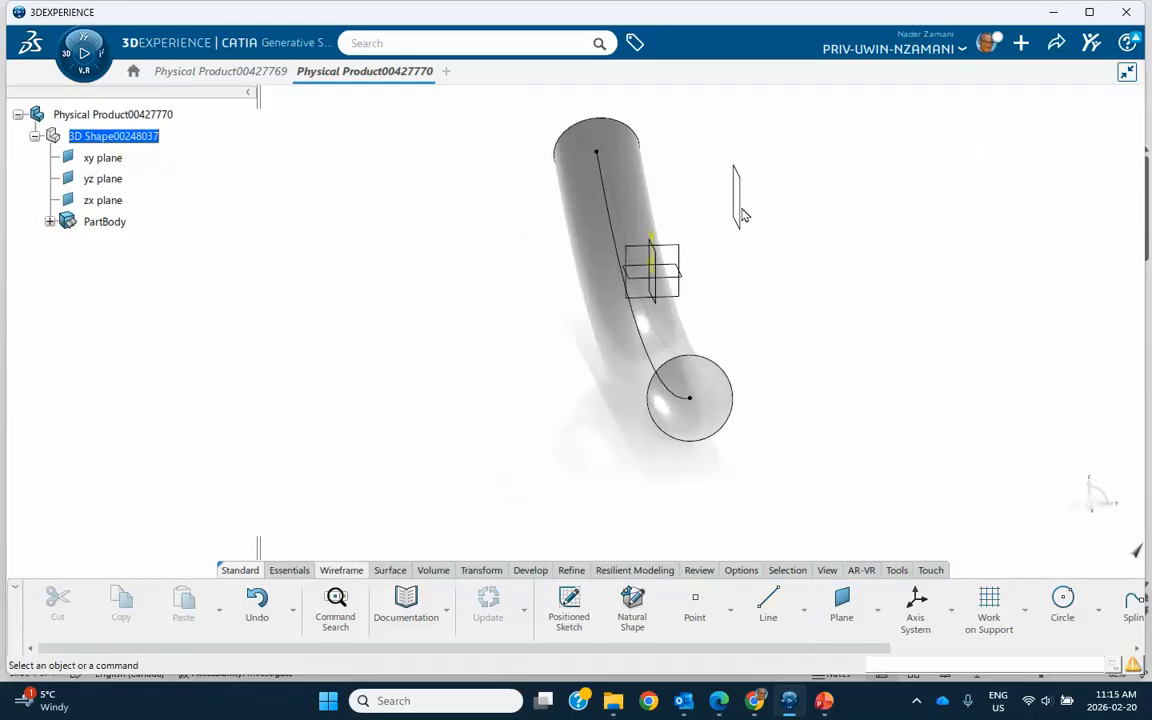
{"action": "double_click", "coordinate": [740, 200]}
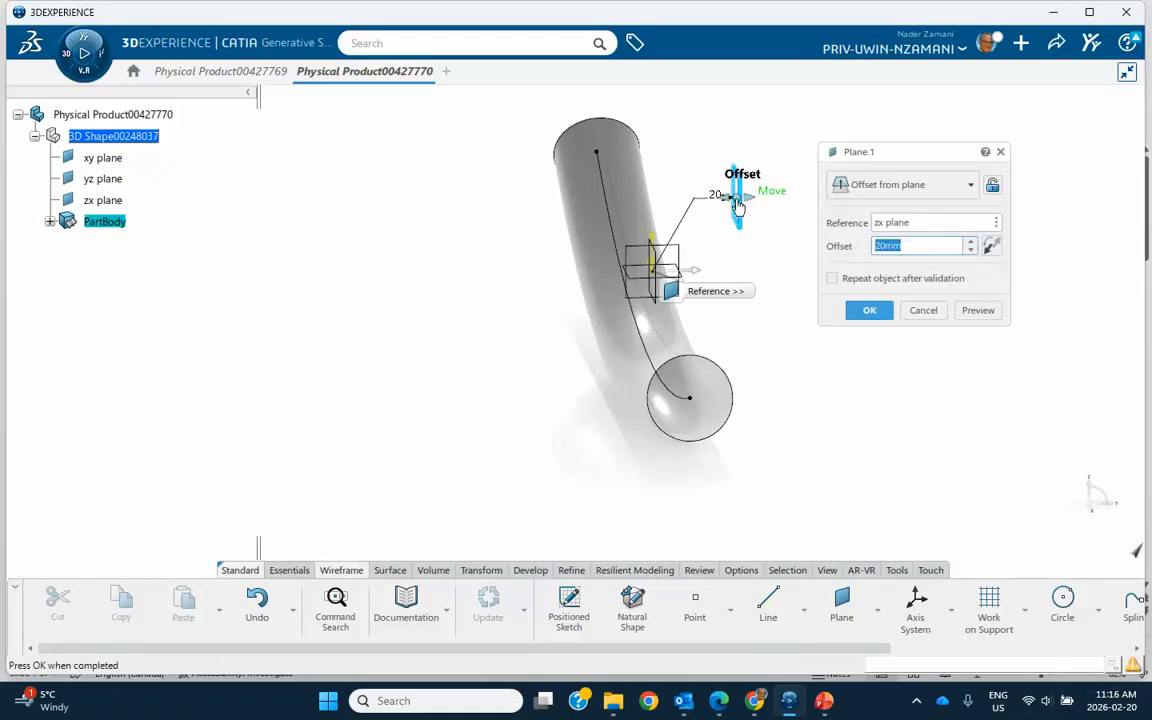
{"action": "left_click_drag", "start_coordinate": [745, 207], "coordinate": [890, 285]}
{"action": "left_click", "coordinate": [871, 313]}
{"action": "middle_click_drag", "start_coordinate": [872, 347], "coordinate": [869, 221]}
{"action": "double_click", "coordinate": [869, 219]}
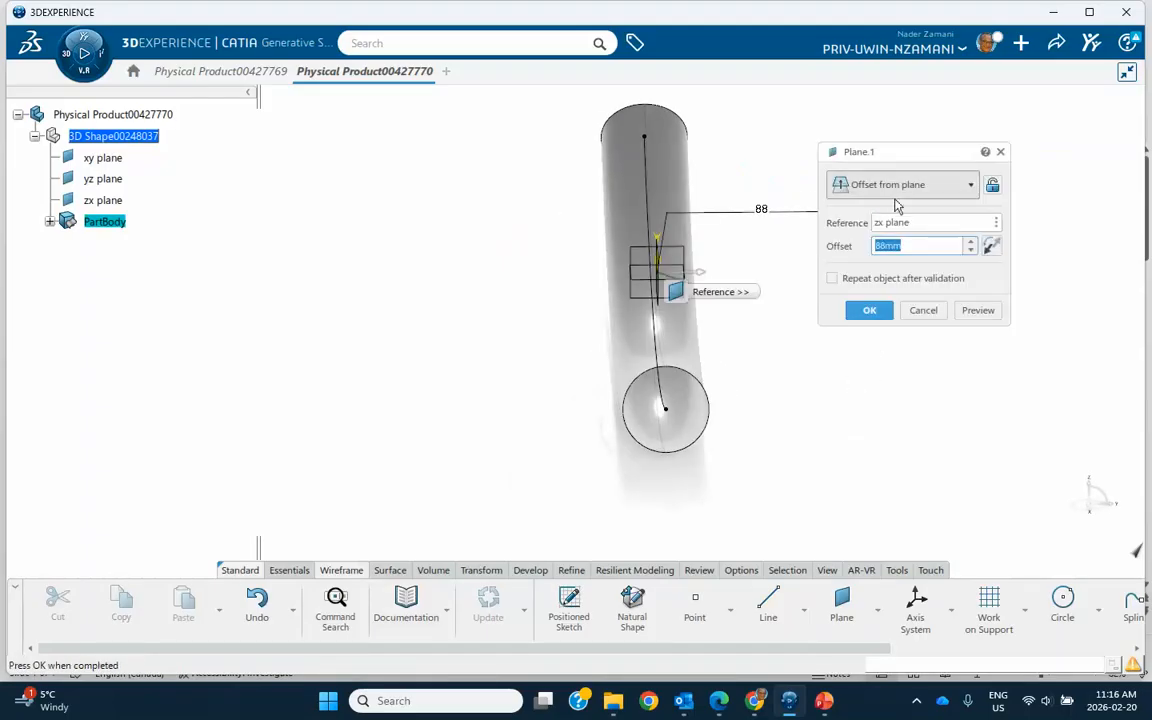
{"action": "triple_click", "coordinate": [972, 243]}
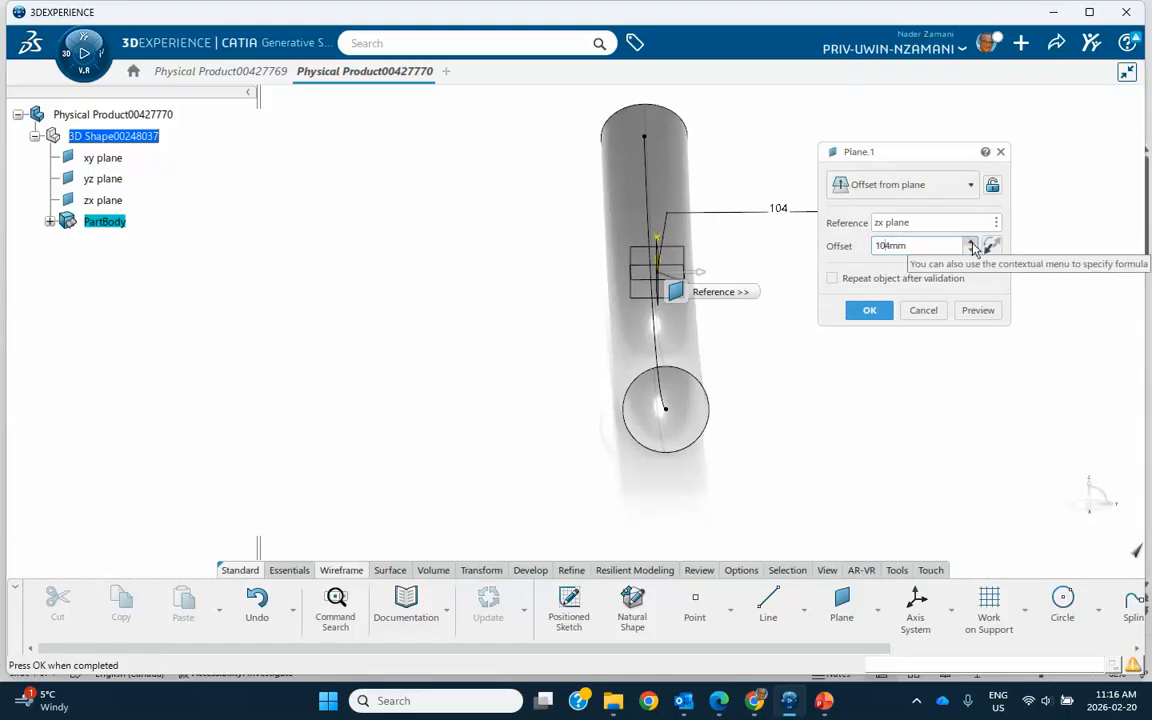
{"action": "double_click", "coordinate": [971, 243]}
{"action": "double_click", "coordinate": [971, 243]}
{"action": "left_click", "coordinate": [869, 310]}
{"action": "mouse_move", "coordinate": [874, 373]}
{"action": "middle_mouse_down"}
{"action": "mouse_move", "coordinate": [855, 402]}
{"action": "mouse_move", "coordinate": [825, 327]}
{"action": "middle_mouse_up"}
Sketch a five-point wavy spline on the offset plane, starting at about H -142 mm, V 21 mm, and leave the sketch.
{"action": "left_click", "coordinate": [862, 262]}
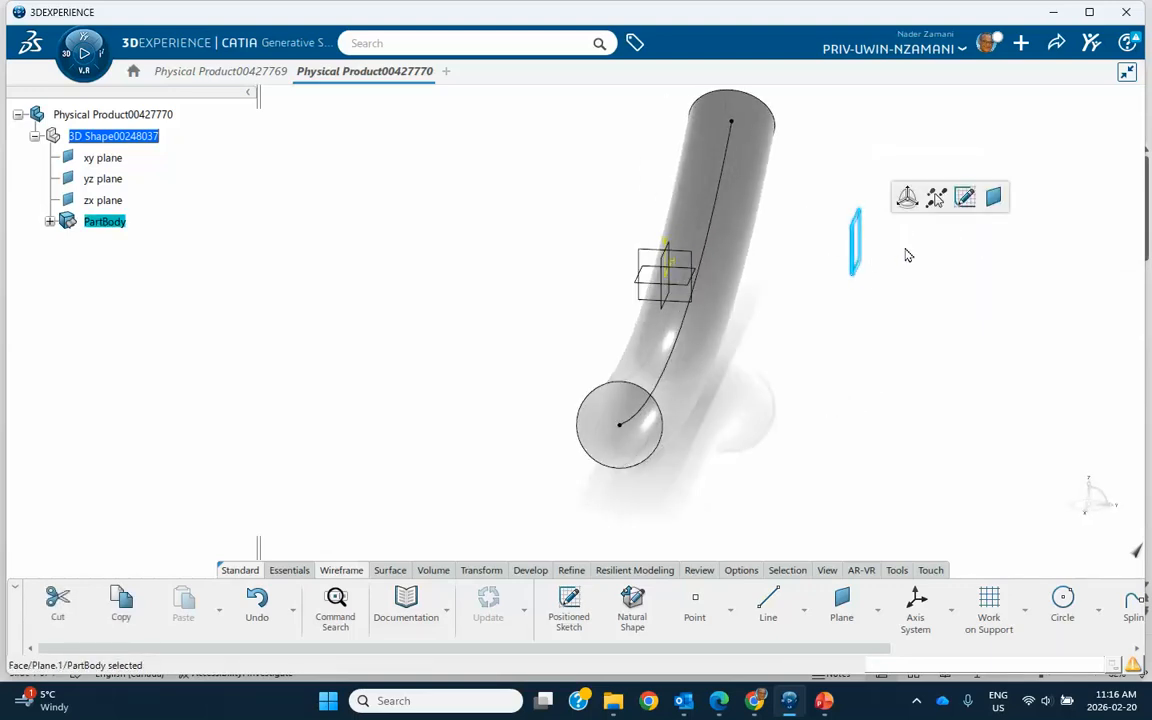
{"action": "left_click", "coordinate": [965, 198]}
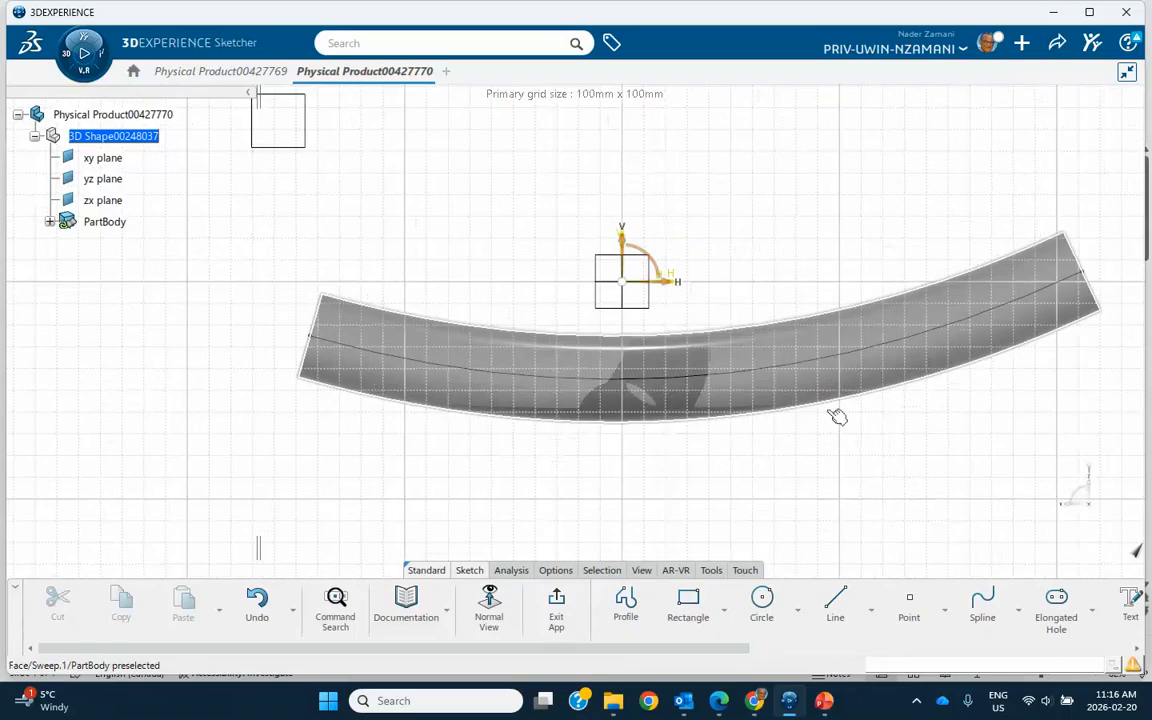
{"action": "left_click", "coordinate": [983, 607]}
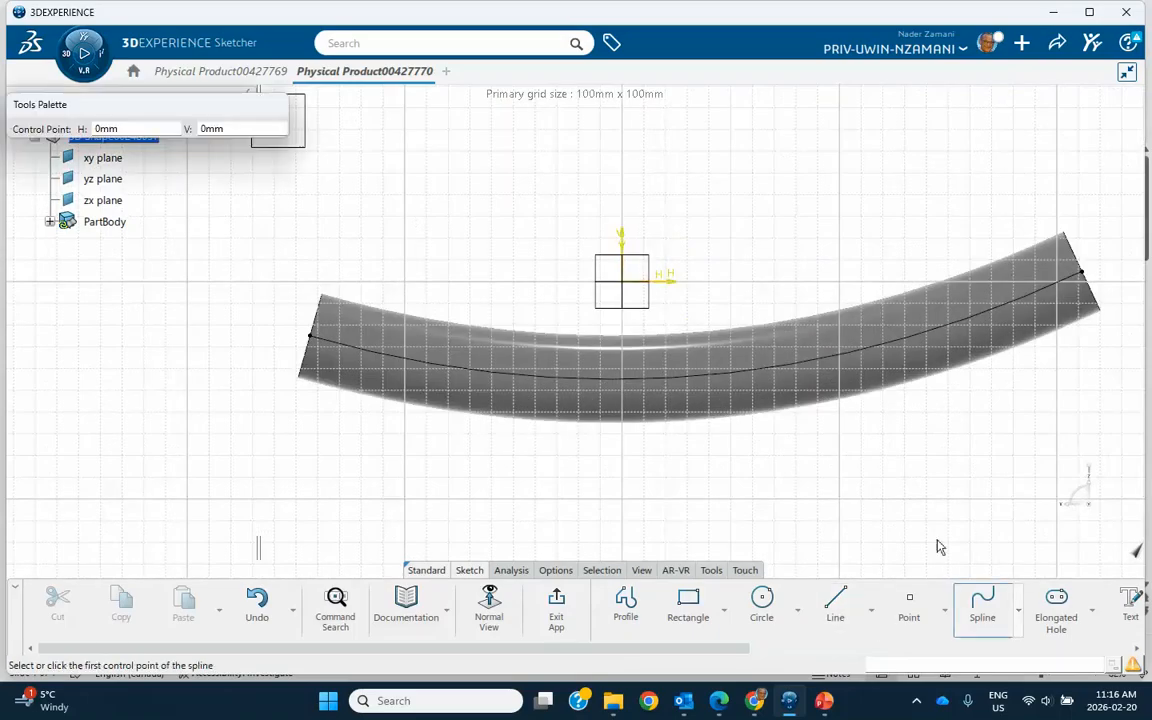
{"action": "left_click", "coordinate": [313, 237]}
{"action": "left_click", "coordinate": [537, 308]}
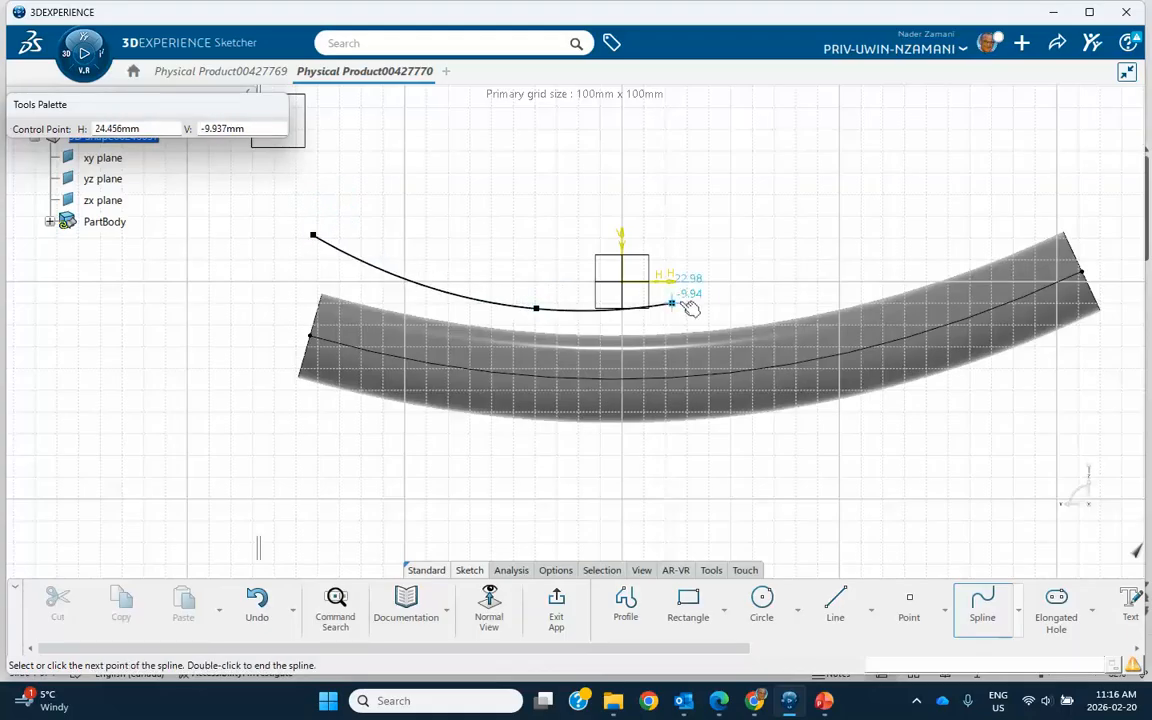
{"action": "left_click", "coordinate": [729, 299]}
{"action": "left_click", "coordinate": [896, 228]}
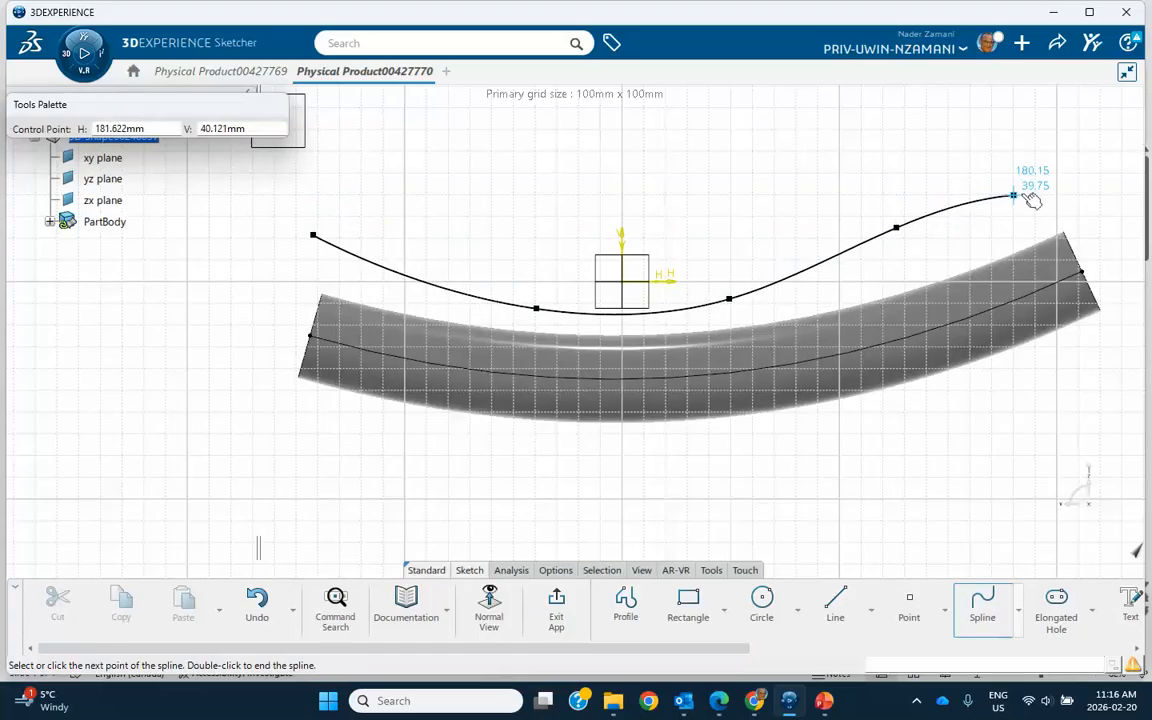
{"action": "double_click", "coordinate": [1042, 178]}
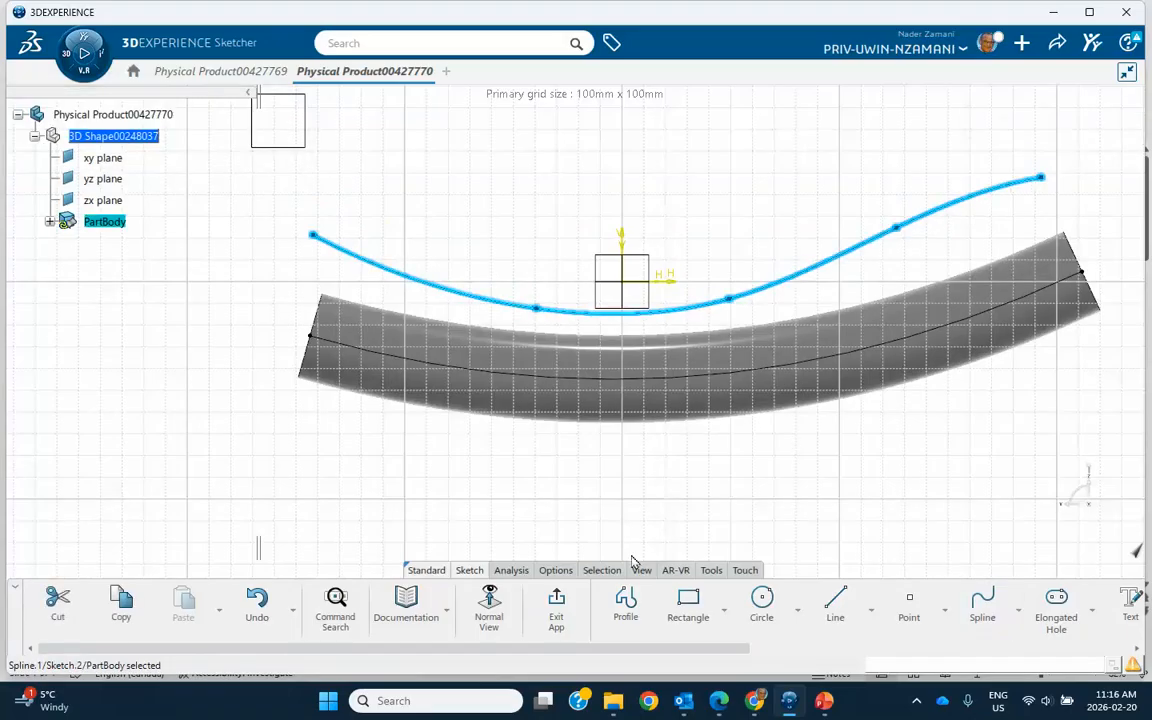
{"action": "left_click", "coordinate": [558, 602]}
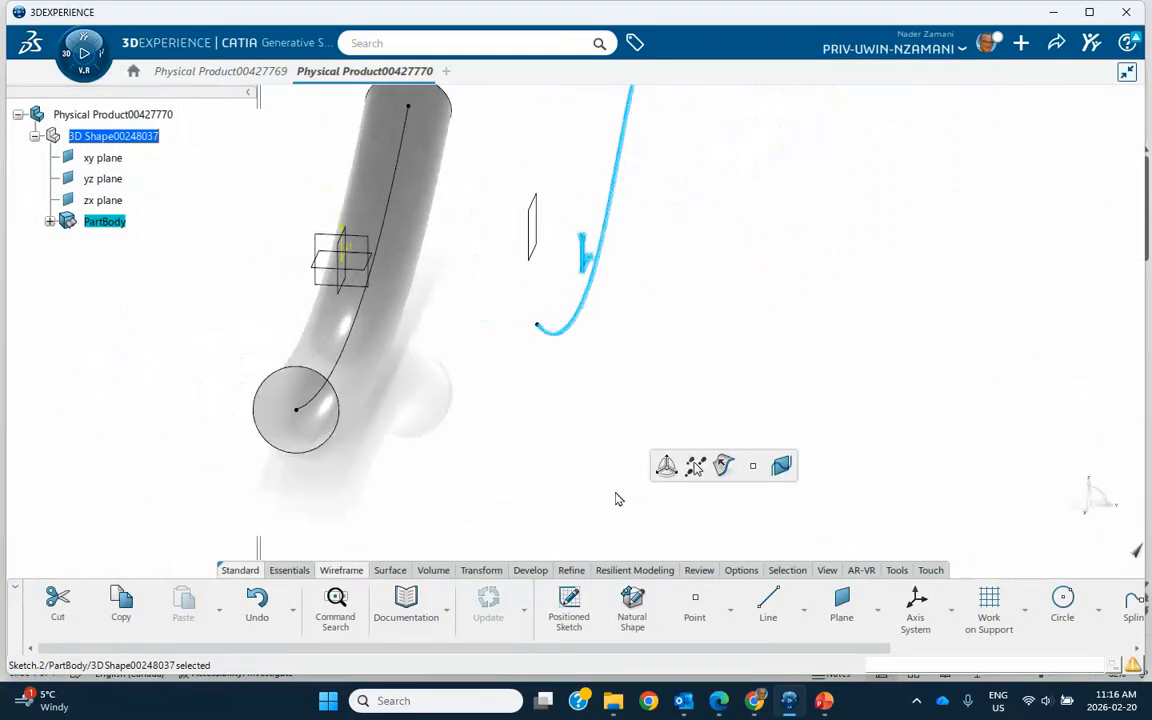
Sweep a circular profile along the second spline using the Center and radius subtype with a 12 mm radius.
{"action": "left_click", "coordinate": [854, 512]}
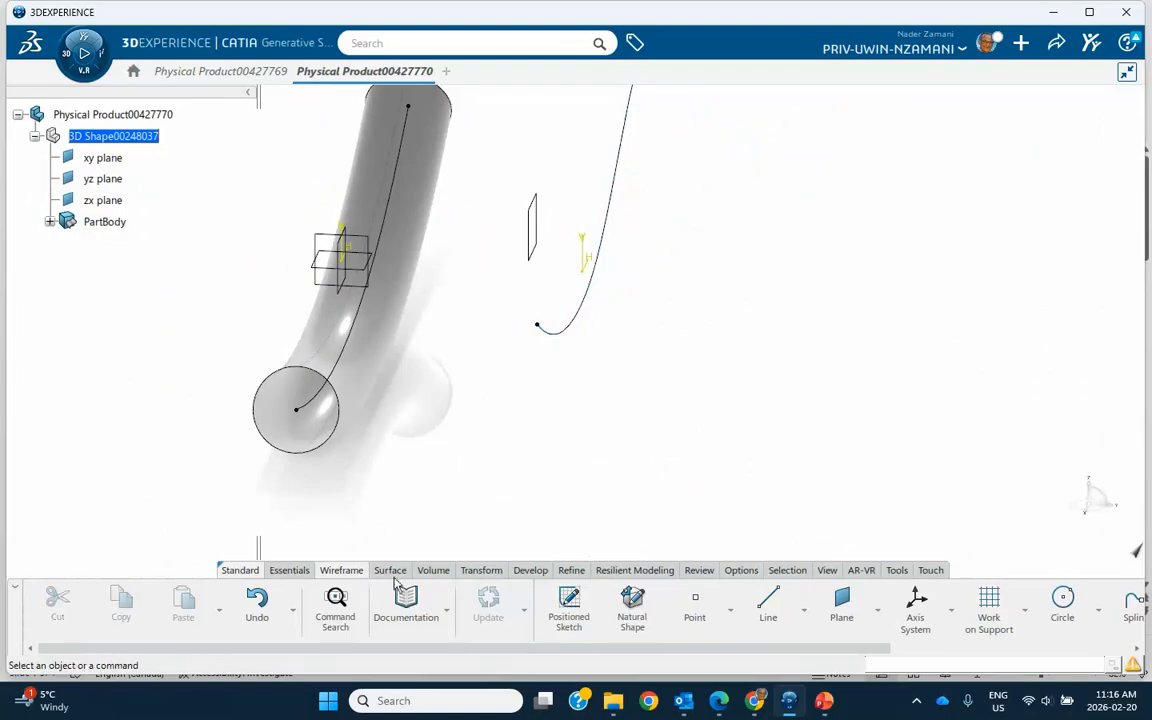
{"action": "left_click", "coordinate": [394, 572]}
{"action": "left_click", "coordinate": [799, 615]}
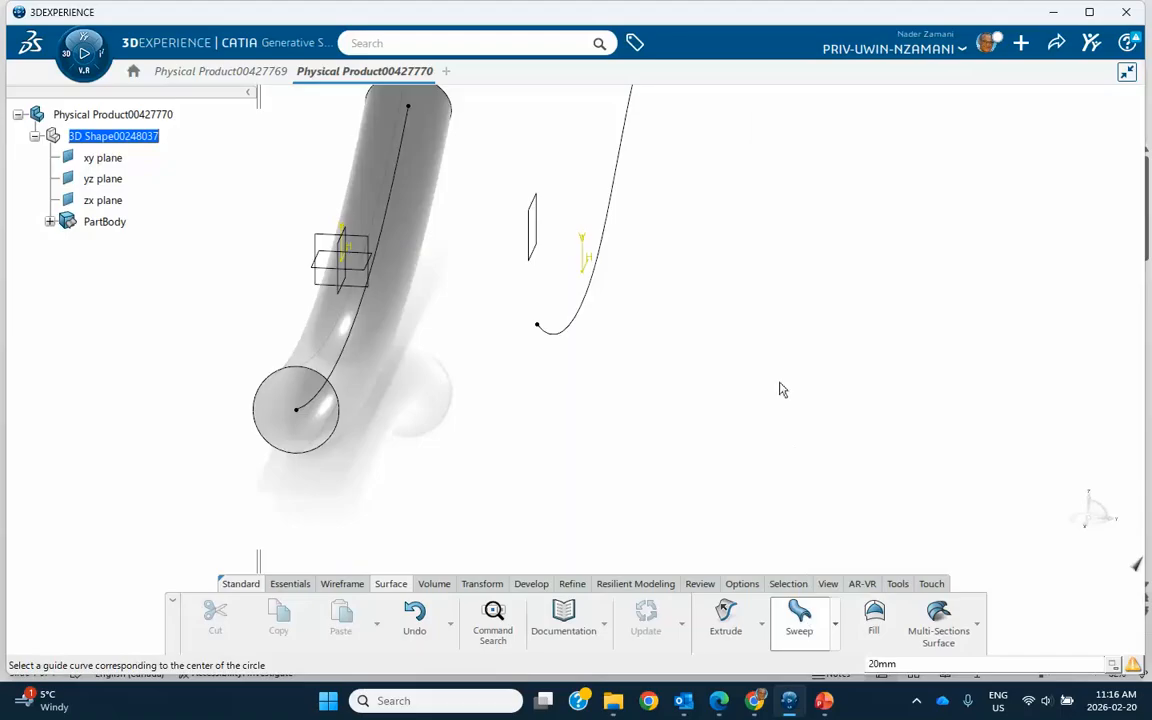
{"action": "left_click", "coordinate": [617, 208]}
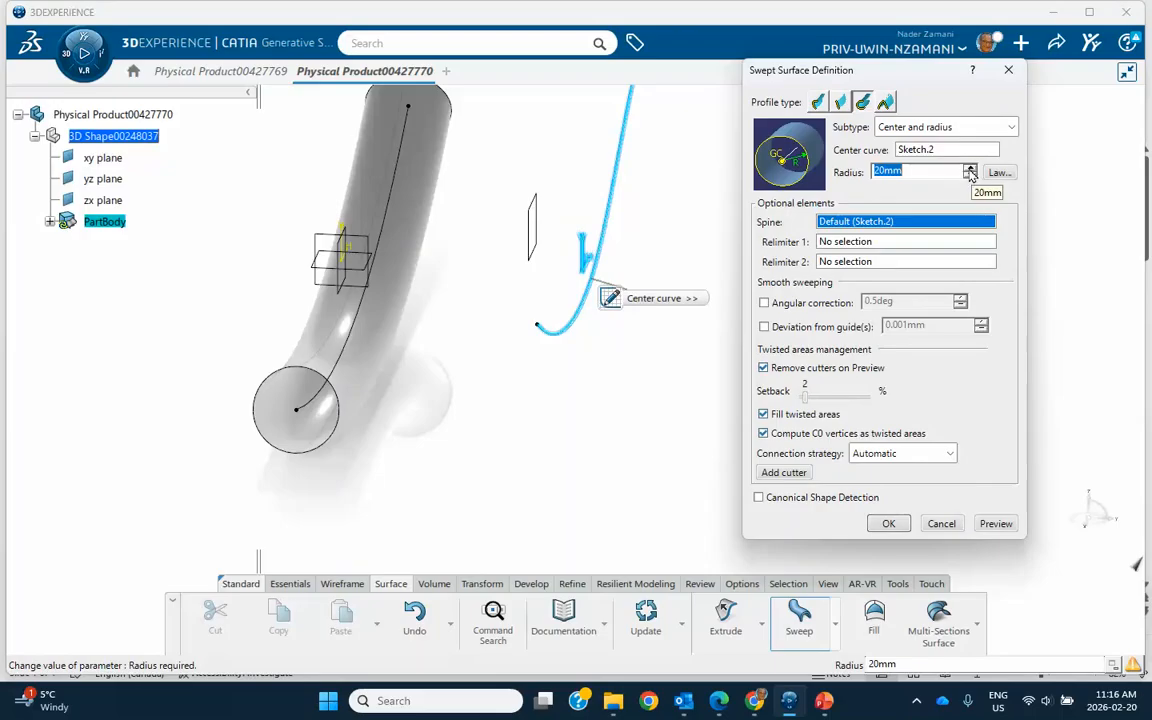
{"action": "left_click", "coordinate": [969, 177]}
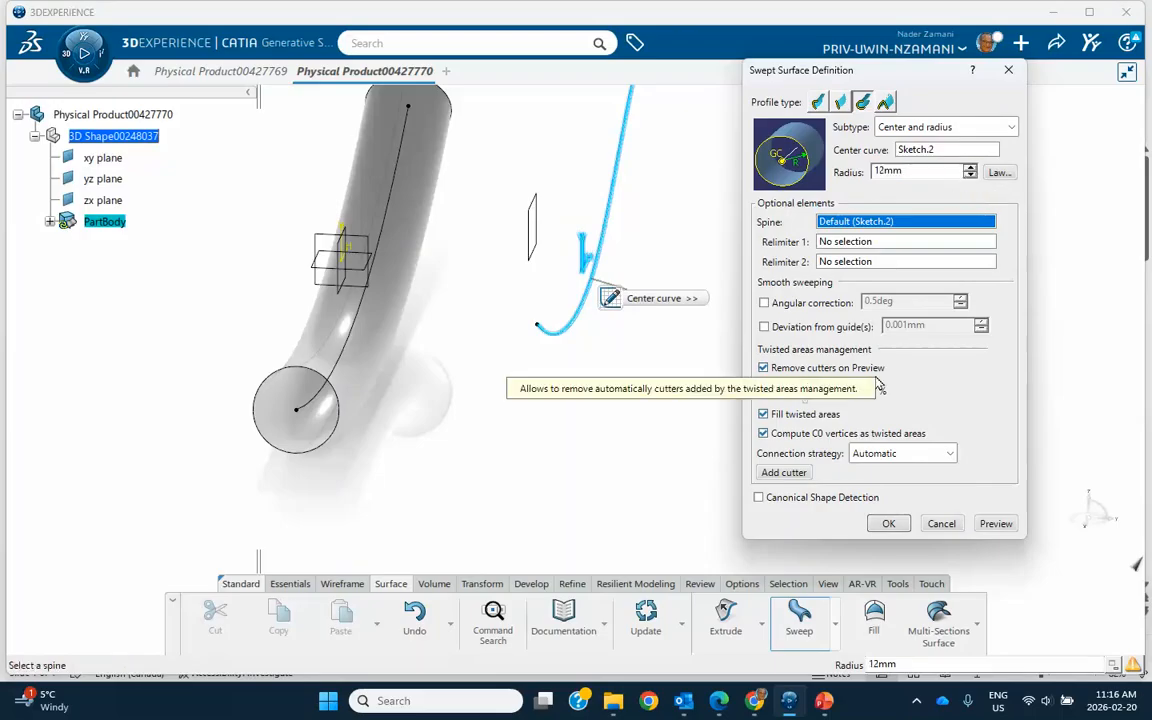
{"action": "left_click", "coordinate": [885, 523]}
Create a plane offset from the zx plane, reducing the offset until it sits between the two tubes.
{"action": "middle_click_drag", "start_coordinate": [722, 404], "coordinate": [638, 481]}
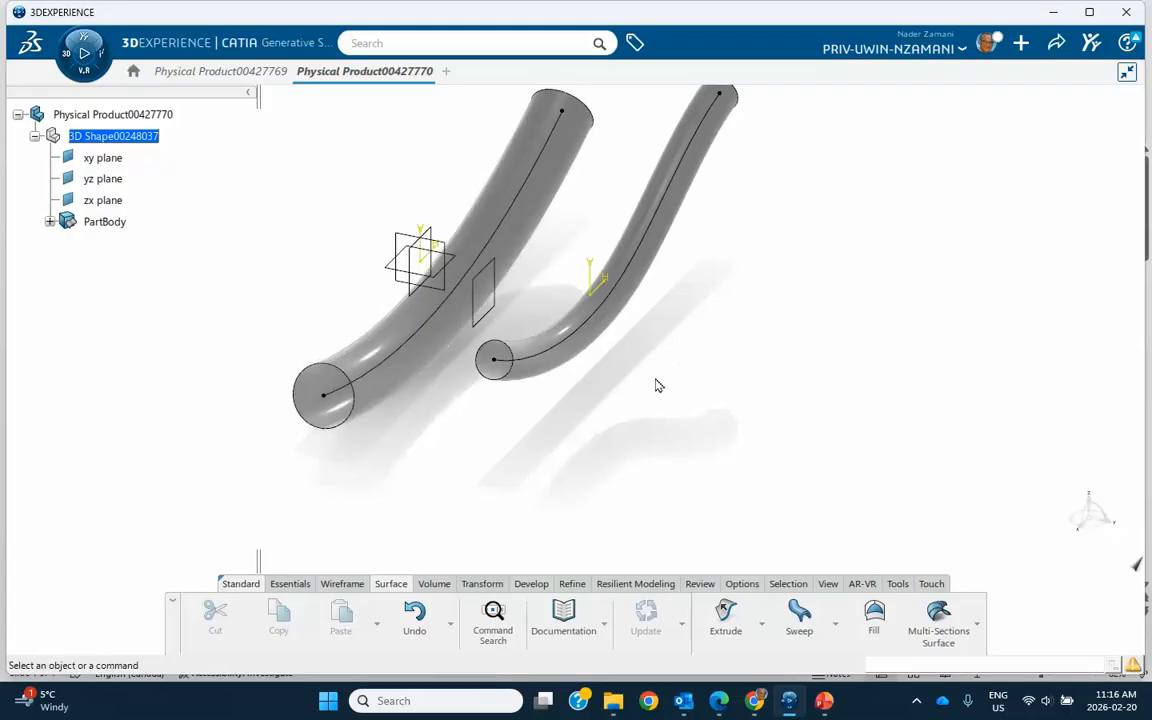
{"action": "middle_click_drag", "start_coordinate": [410, 446], "coordinate": [425, 400]}
{"action": "middle_click_drag", "start_coordinate": [847, 371], "coordinate": [800, 401]}
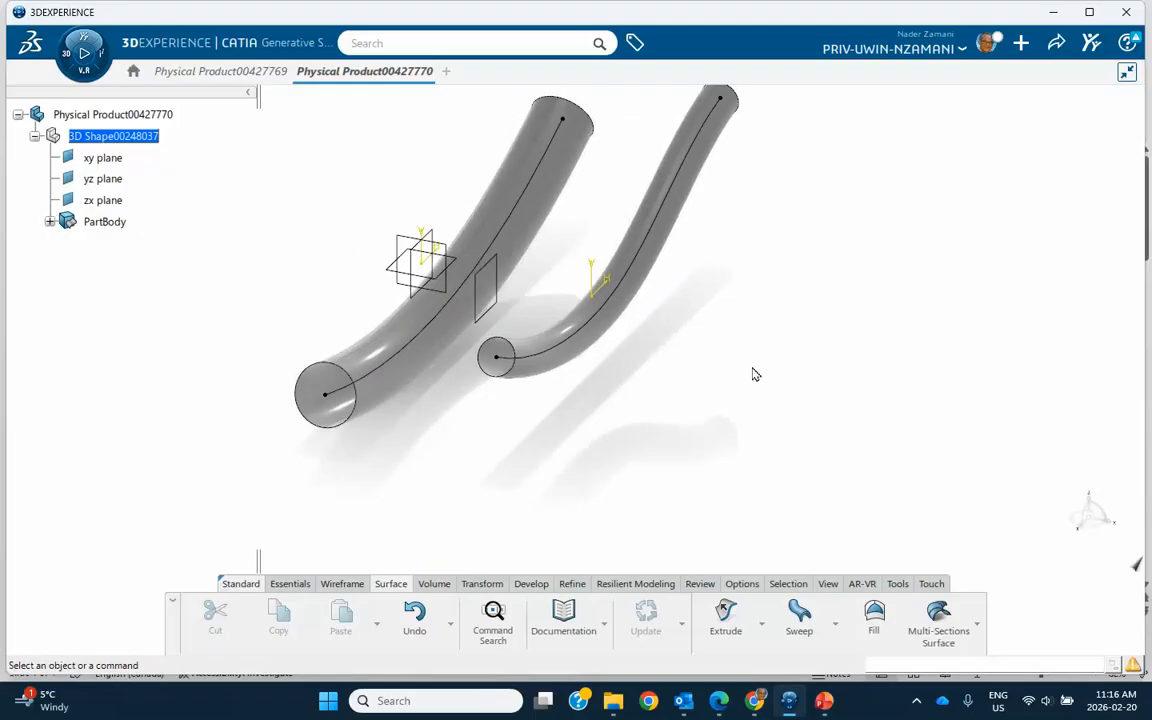
{"action": "middle_click_drag", "start_coordinate": [648, 356], "coordinate": [743, 357]}
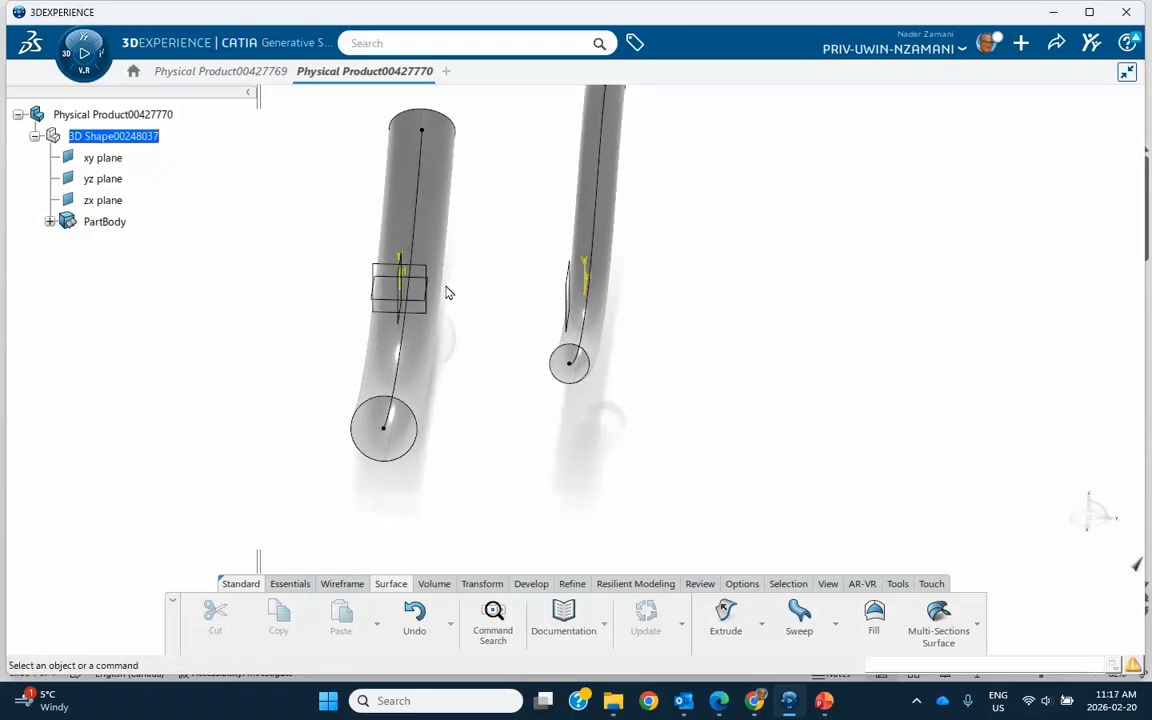
{"action": "left_click", "coordinate": [327, 590]}
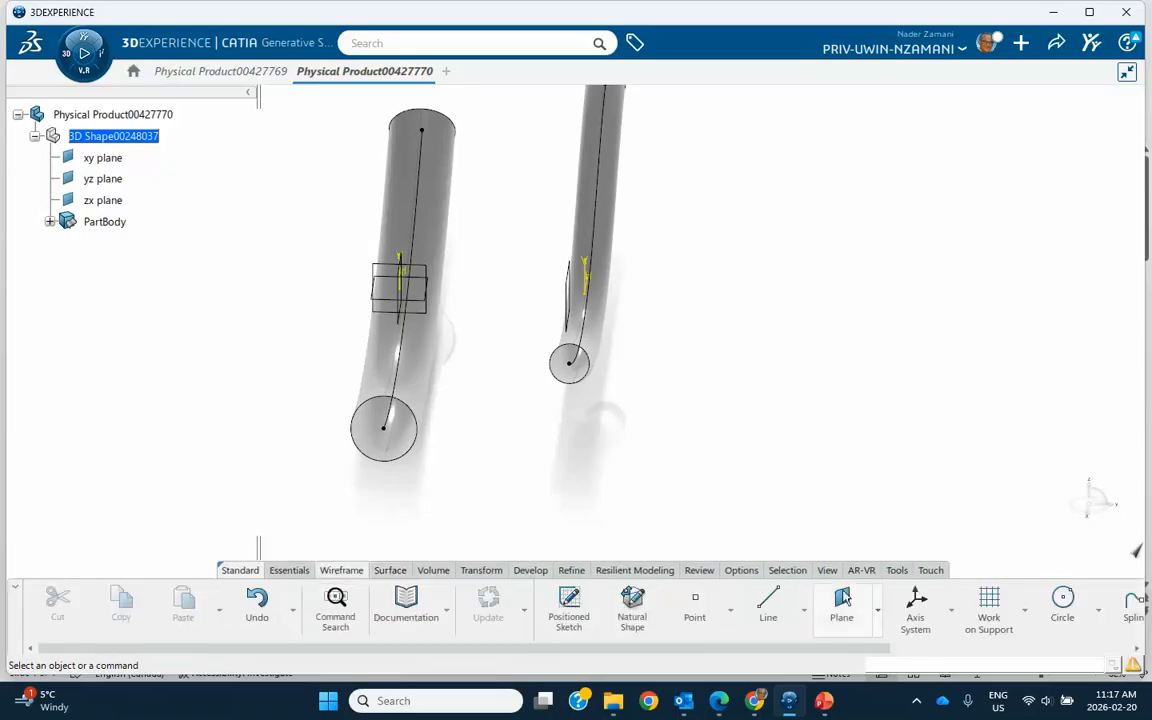
{"action": "left_click", "coordinate": [841, 605]}
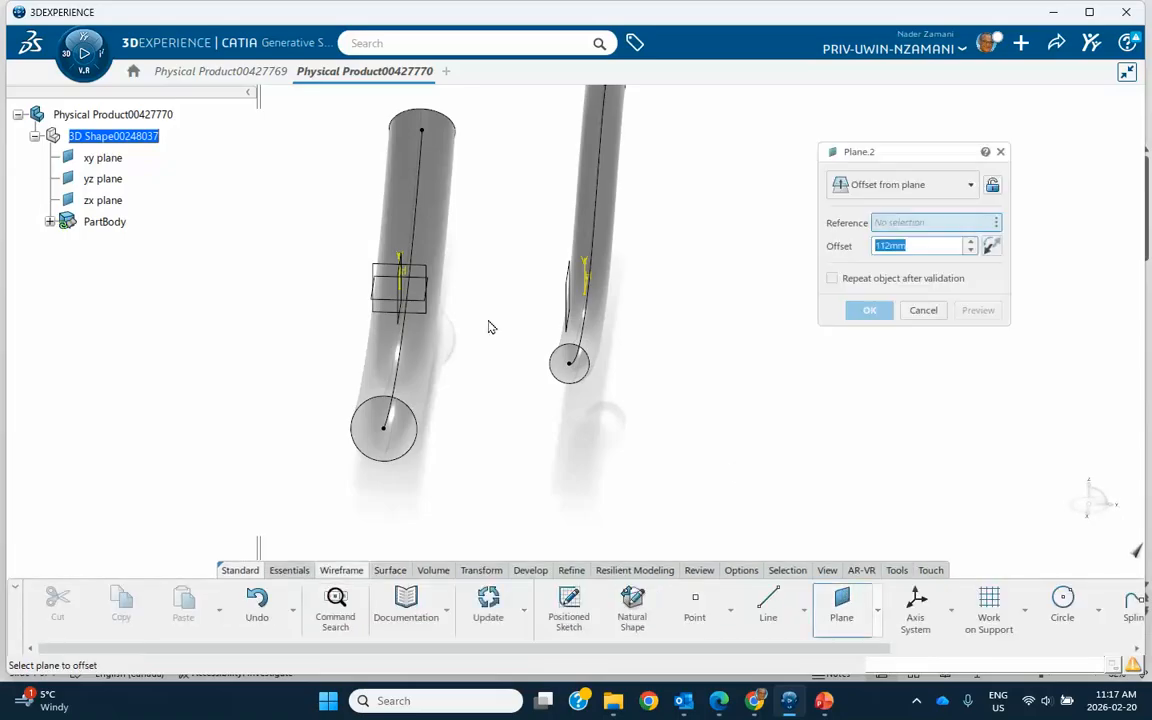
{"action": "left_click", "coordinate": [411, 304]}
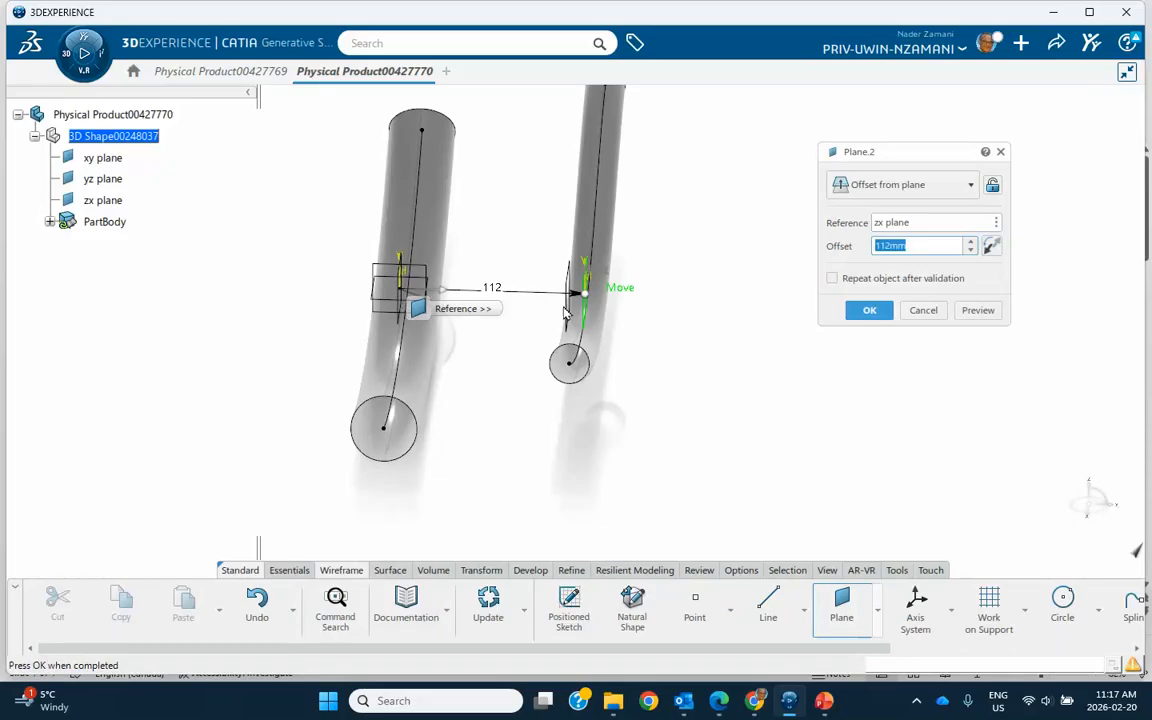
{"action": "left_click", "coordinate": [971, 242]}
{"action": "left_click", "coordinate": [971, 242]}
{"action": "left_click", "coordinate": [971, 242]}
{"action": "left_click", "coordinate": [971, 242]}
{"action": "left_click", "coordinate": [971, 242]}
{"action": "left_click", "coordinate": [971, 242]}
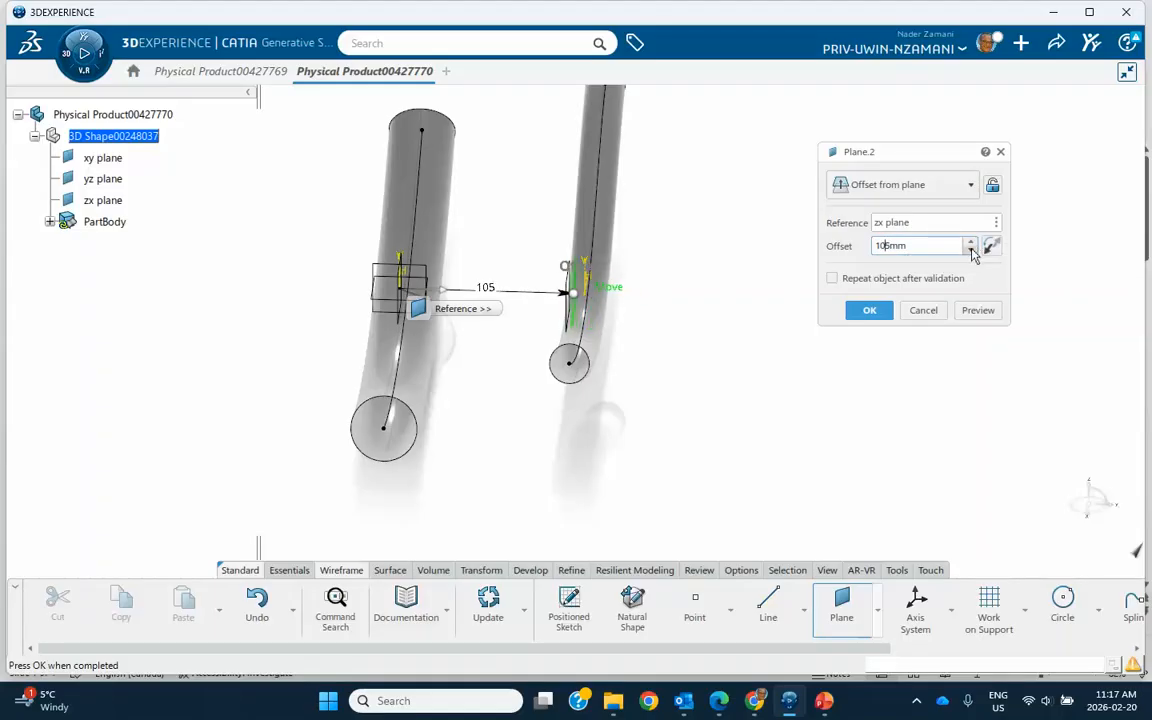
{"action": "left_click", "coordinate": [971, 251]}
{"action": "left_click", "coordinate": [971, 251]}
{"action": "left_click", "coordinate": [971, 251]}
{"action": "left_click", "coordinate": [971, 251]}
{"action": "left_click", "coordinate": [971, 251]}
{"action": "left_click", "coordinate": [971, 251]}
{"action": "left_click", "coordinate": [971, 251]}
{"action": "left_click", "coordinate": [971, 251]}
{"action": "left_click", "coordinate": [971, 251]}
{"action": "left_click", "coordinate": [971, 251]}
{"action": "left_click", "coordinate": [971, 251]}
{"action": "left_click", "coordinate": [971, 251]}
{"action": "left_click", "coordinate": [971, 251]}
{"action": "left_click", "coordinate": [971, 251]}
{"action": "left_click", "coordinate": [971, 251]}
{"action": "left_click", "coordinate": [971, 251]}
{"action": "left_click", "coordinate": [971, 251]}
{"action": "left_click", "coordinate": [869, 311]}
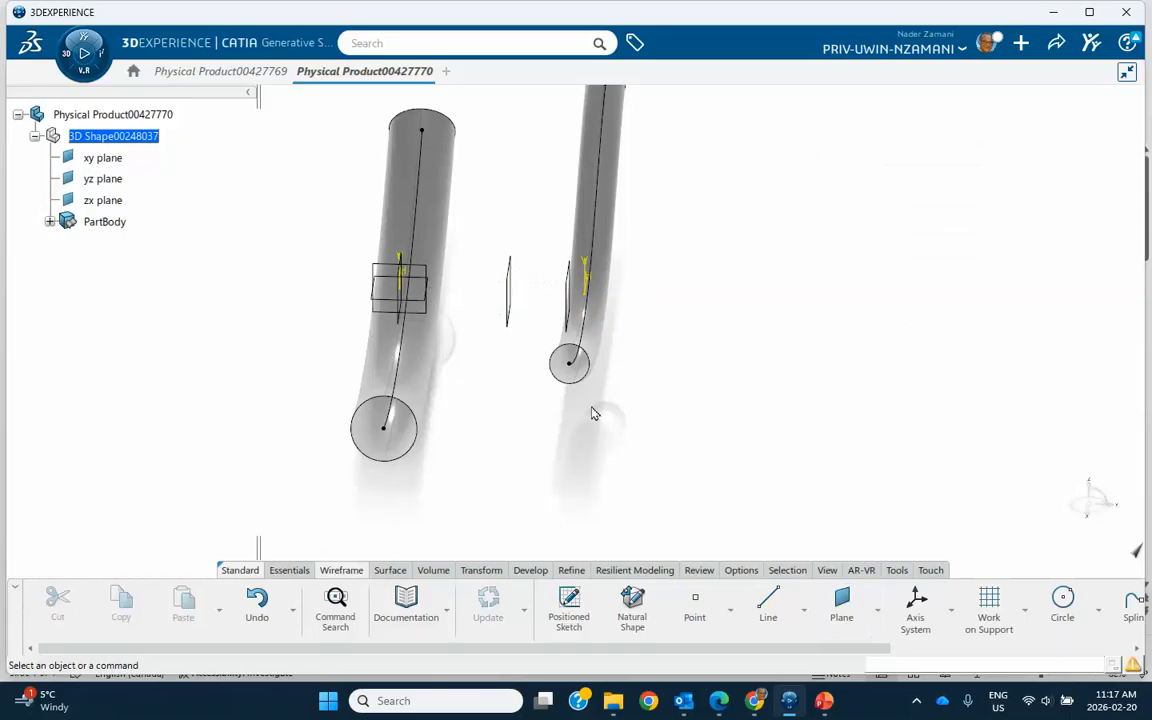
Sketch a four-point spline on the new middle plane from about H -109 mm, V 52 mm to H 155 mm, V 68 mm, and leave the sketch.
{"action": "left_click", "coordinate": [509, 314]}
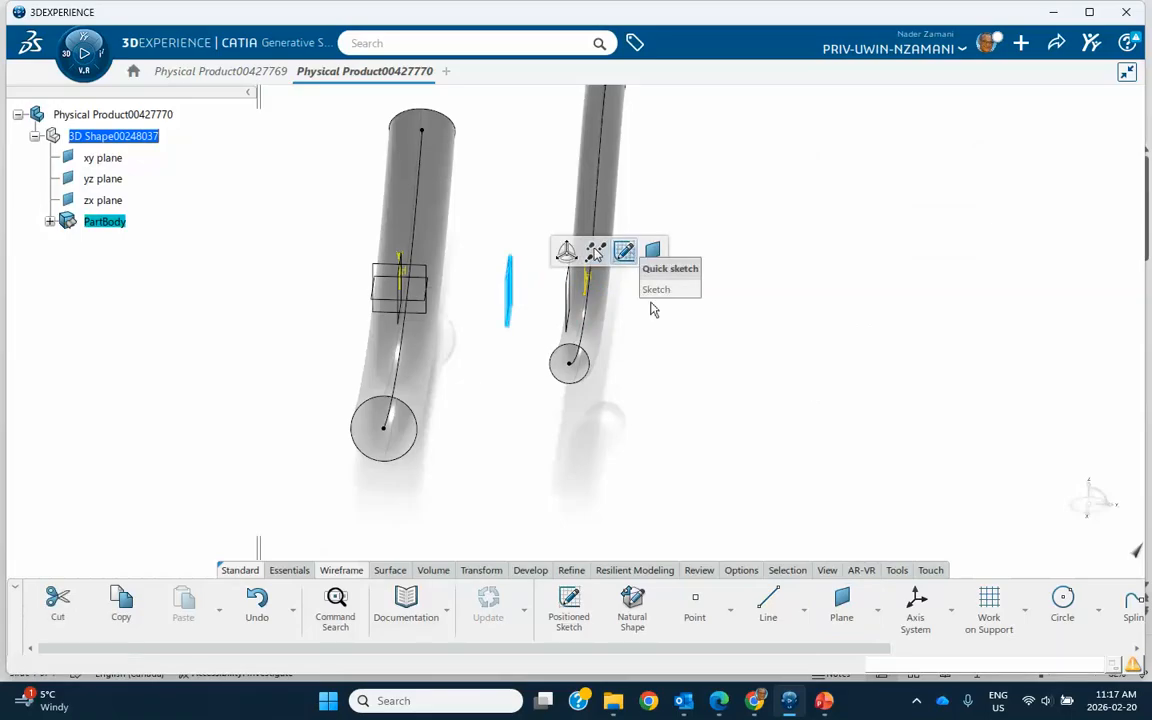
{"action": "left_click", "coordinate": [625, 250]}
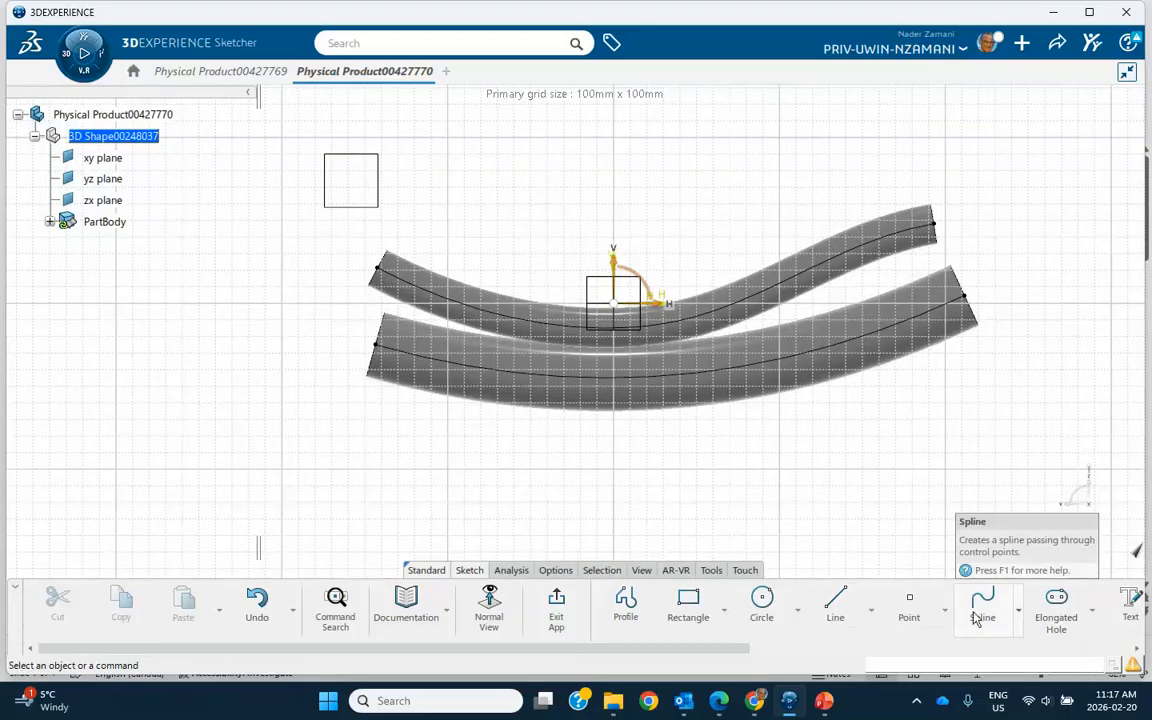
{"action": "left_click", "coordinate": [983, 610]}
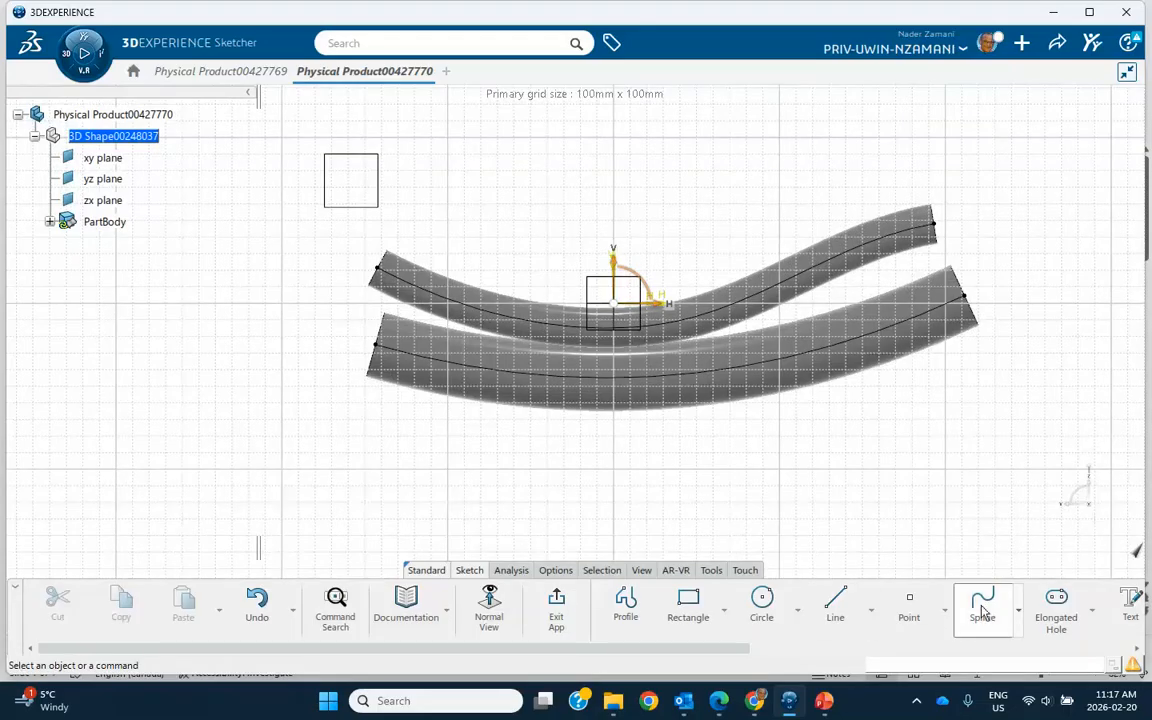
{"action": "left_click", "coordinate": [432, 217]}
{"action": "left_click", "coordinate": [563, 241]}
{"action": "left_click", "coordinate": [729, 241]}
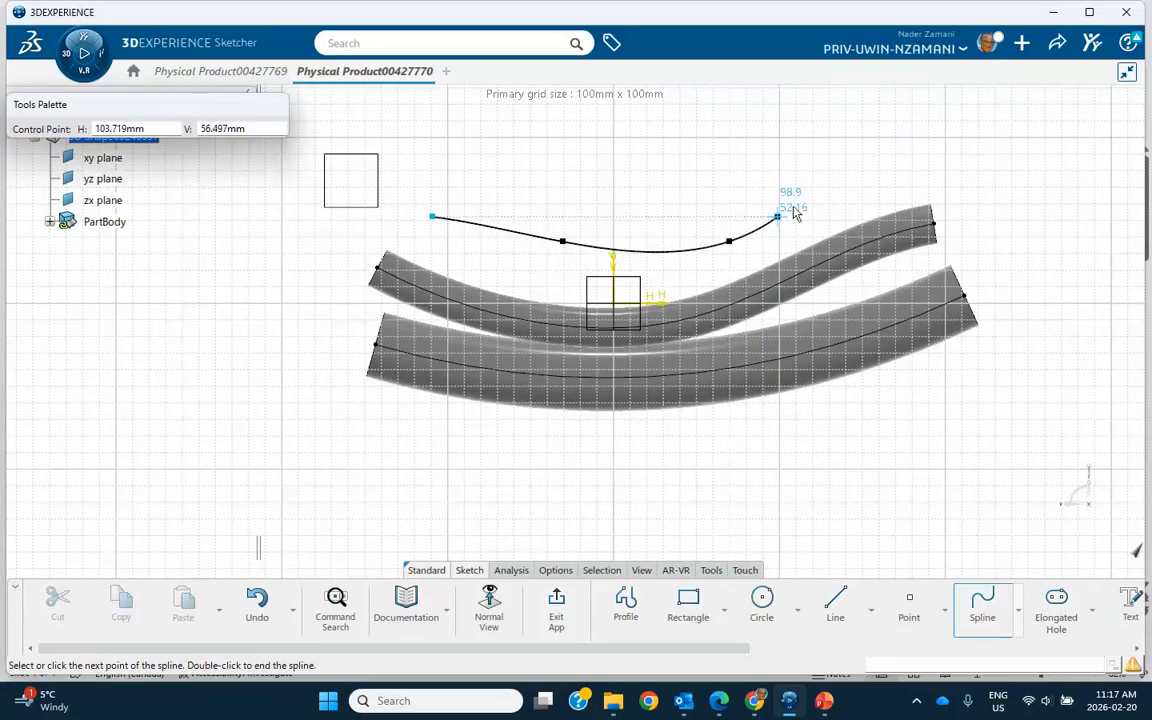
{"action": "double_click", "coordinate": [872, 189]}
{"action": "left_click", "coordinate": [556, 604]}
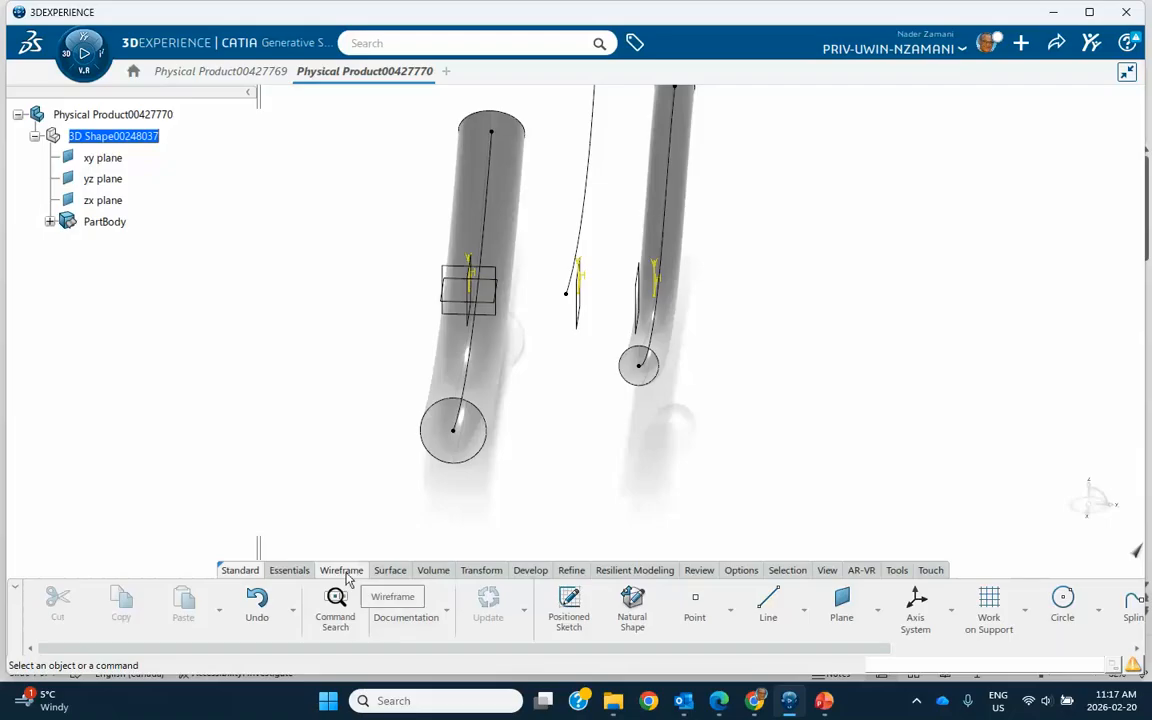
Create a line-profile sweep with two tangency surfaces, using the middle spline as spine, the two tubes as tangency surfaces, and solution 1.
{"action": "left_click", "coordinate": [388, 570]}
{"action": "left_click", "coordinate": [806, 634]}
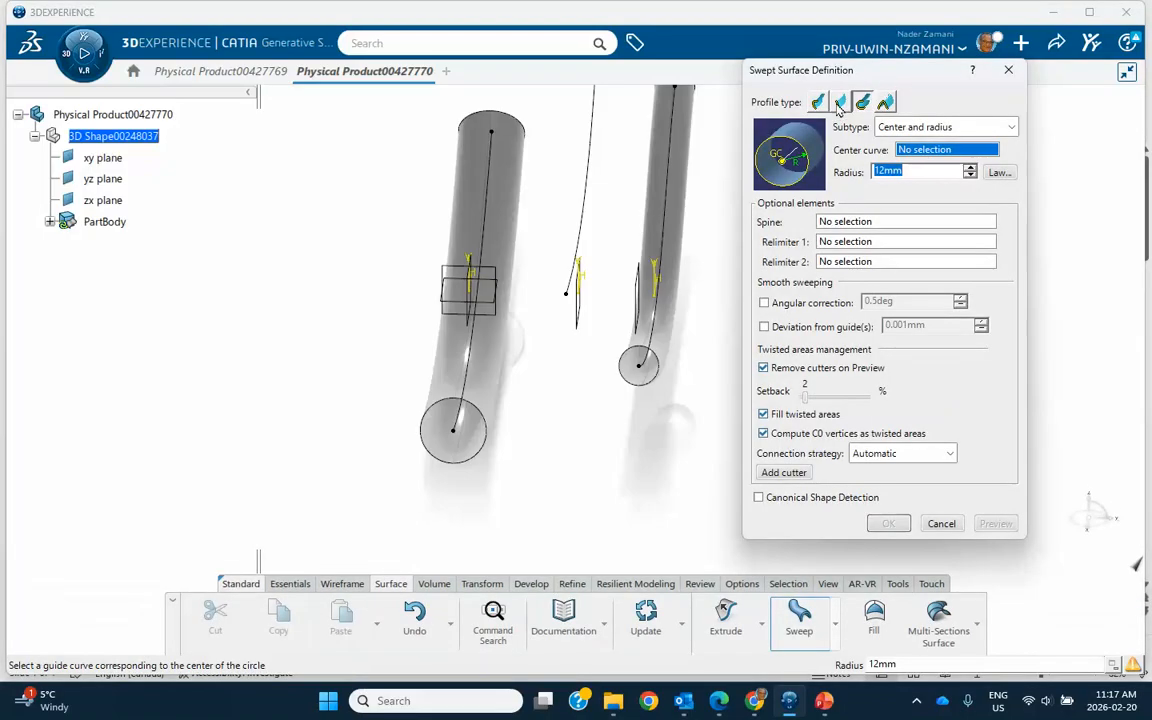
{"action": "left_click", "coordinate": [840, 103]}
{"action": "left_click", "coordinate": [930, 127]}
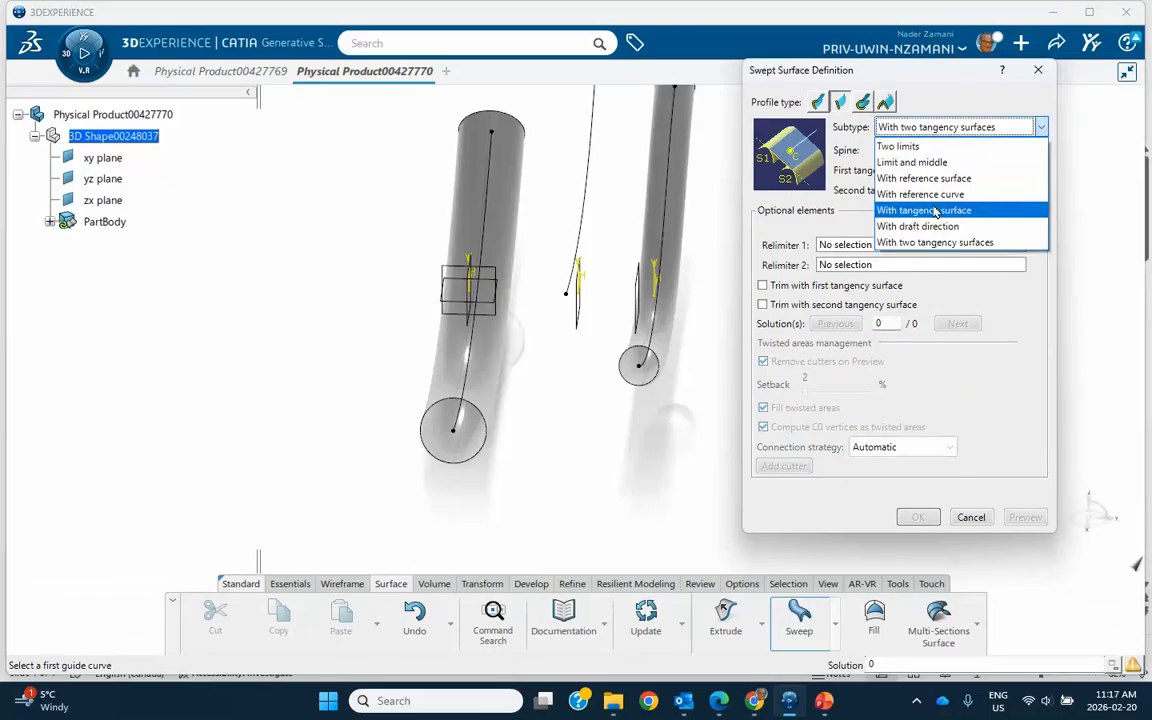
{"action": "left_click", "coordinate": [920, 243]}
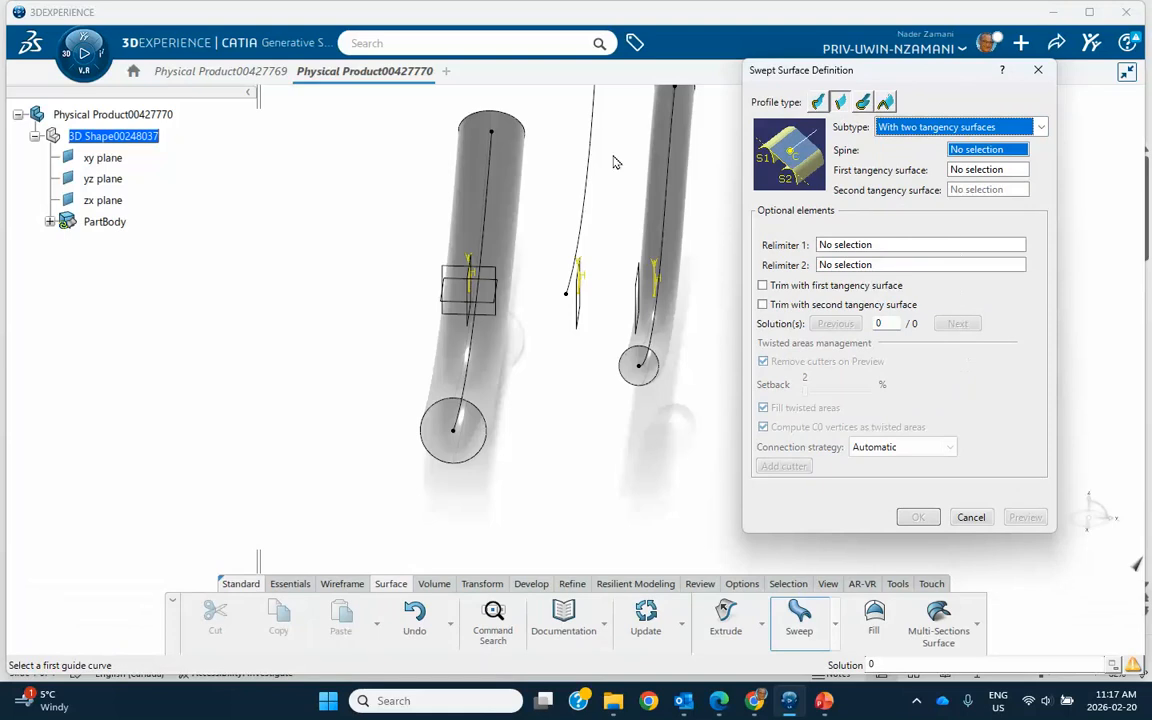
{"action": "left_click", "coordinate": [579, 300]}
{"action": "mouse_move", "coordinate": [586, 303]}
{"action": "middle_mouse_down"}
{"action": "mouse_move", "coordinate": [518, 341]}
{"action": "mouse_move", "coordinate": [545, 355]}
{"action": "mouse_move", "coordinate": [540, 300]}
{"action": "middle_mouse_up"}
{"action": "left_click", "coordinate": [549, 204]}
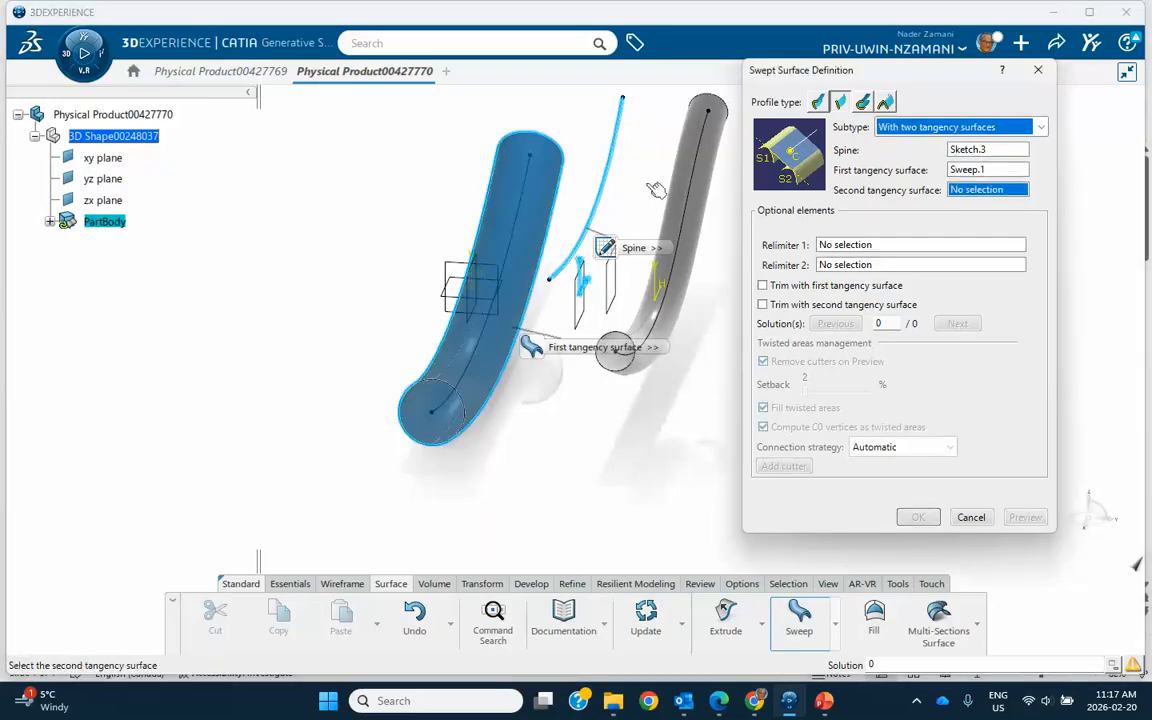
{"action": "left_click", "coordinate": [664, 214]}
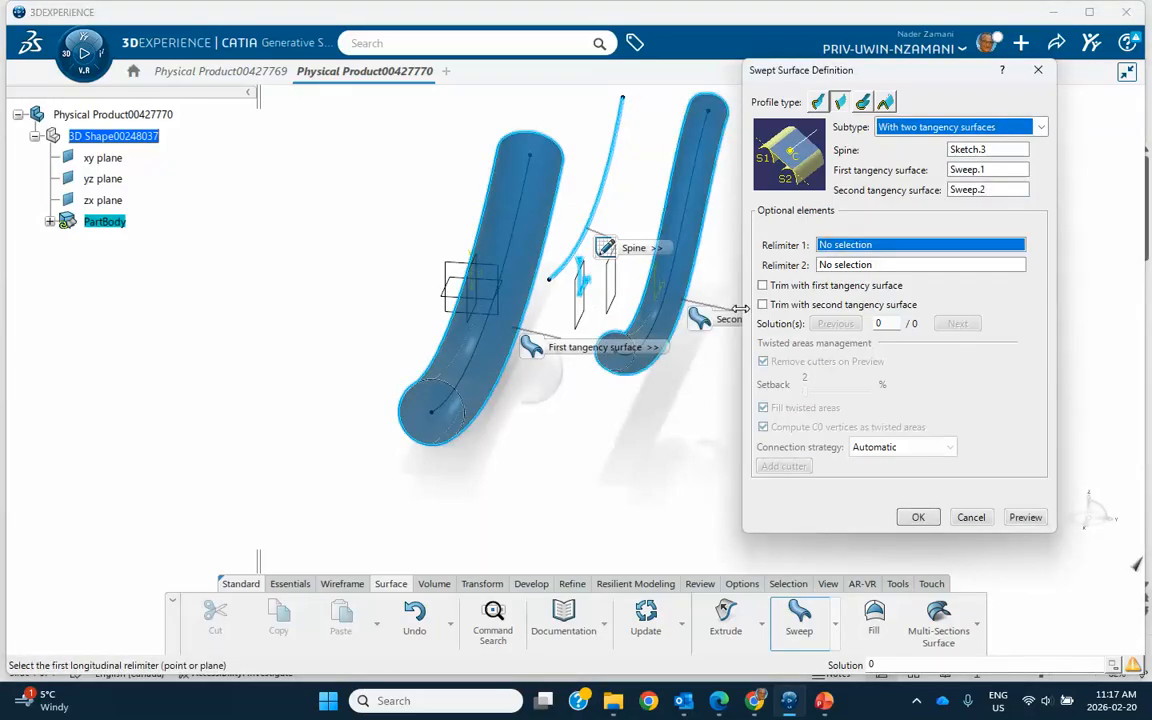
{"action": "left_click", "coordinate": [1023, 519]}
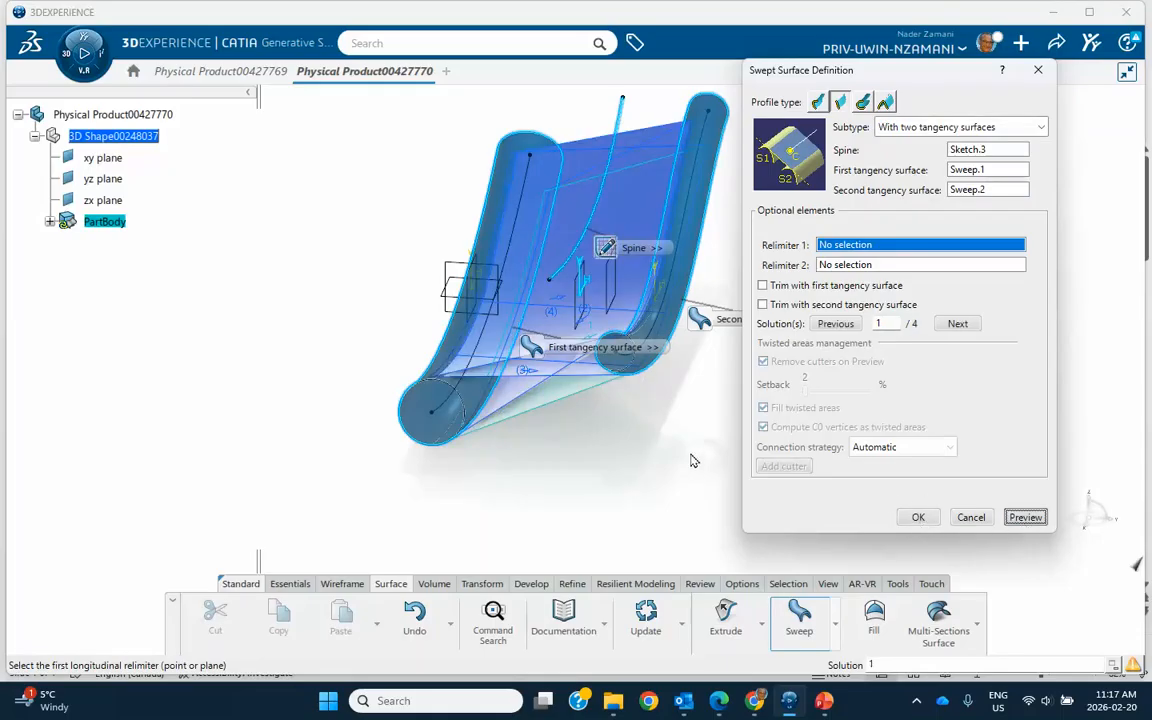
{"action": "left_click", "coordinate": [912, 516]}
Edit the sweep between the tubes to use solution 2.
{"action": "middle_click_drag", "start_coordinate": [685, 467], "coordinate": [589, 175]}
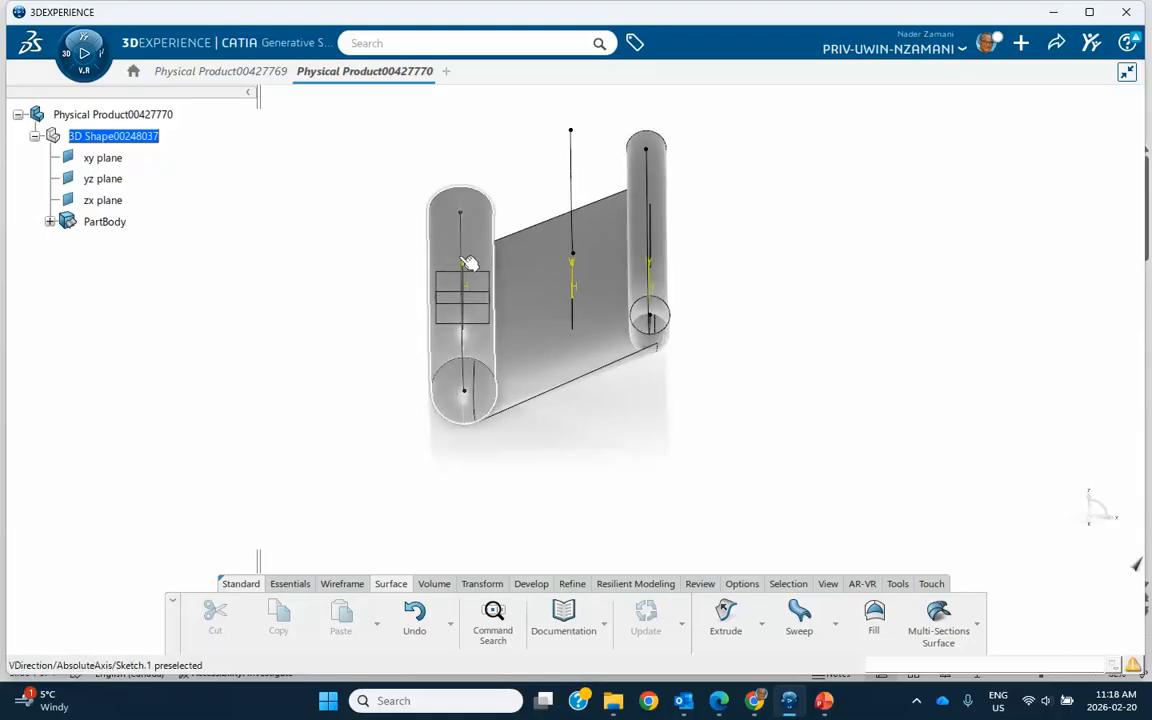
{"action": "left_click", "coordinate": [50, 221]}
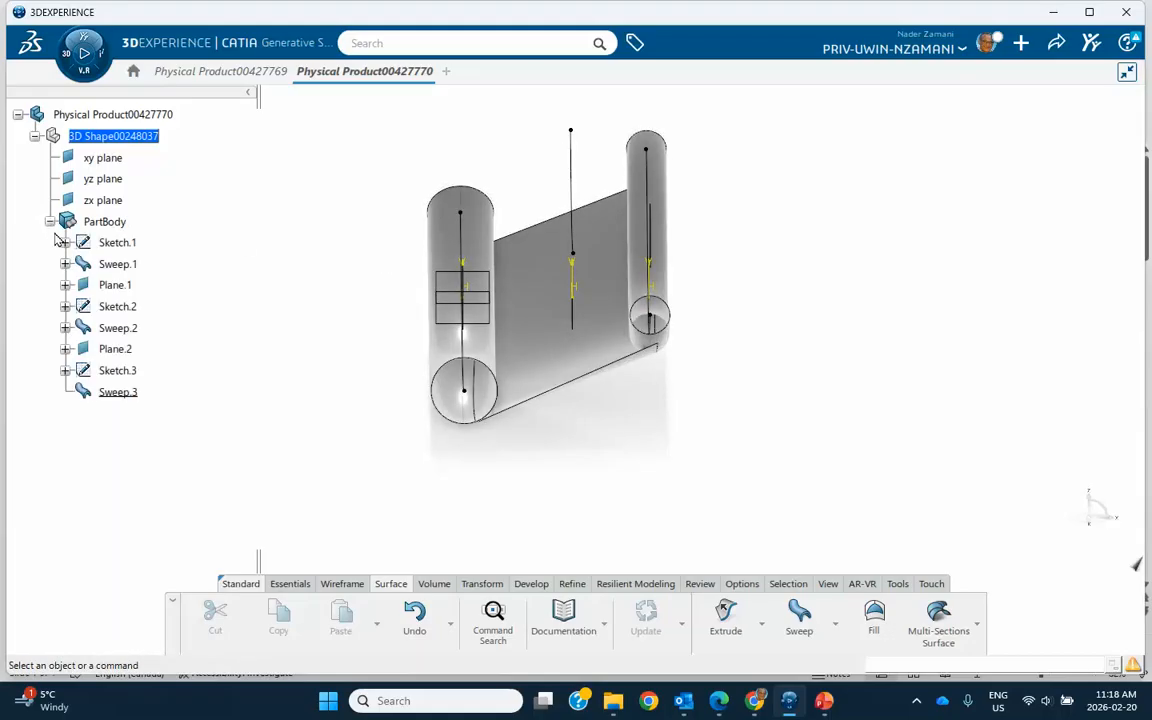
{"action": "left_click", "coordinate": [117, 392]}
{"action": "double_click", "coordinate": [117, 393]}
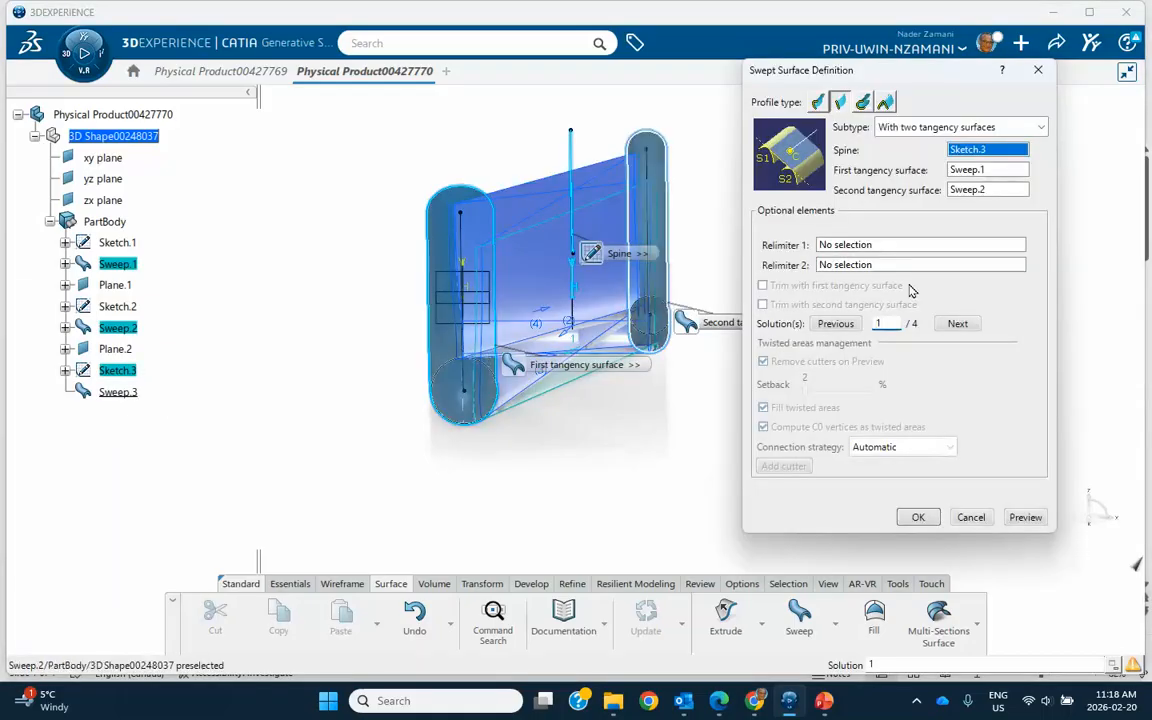
{"action": "left_click", "coordinate": [956, 326]}
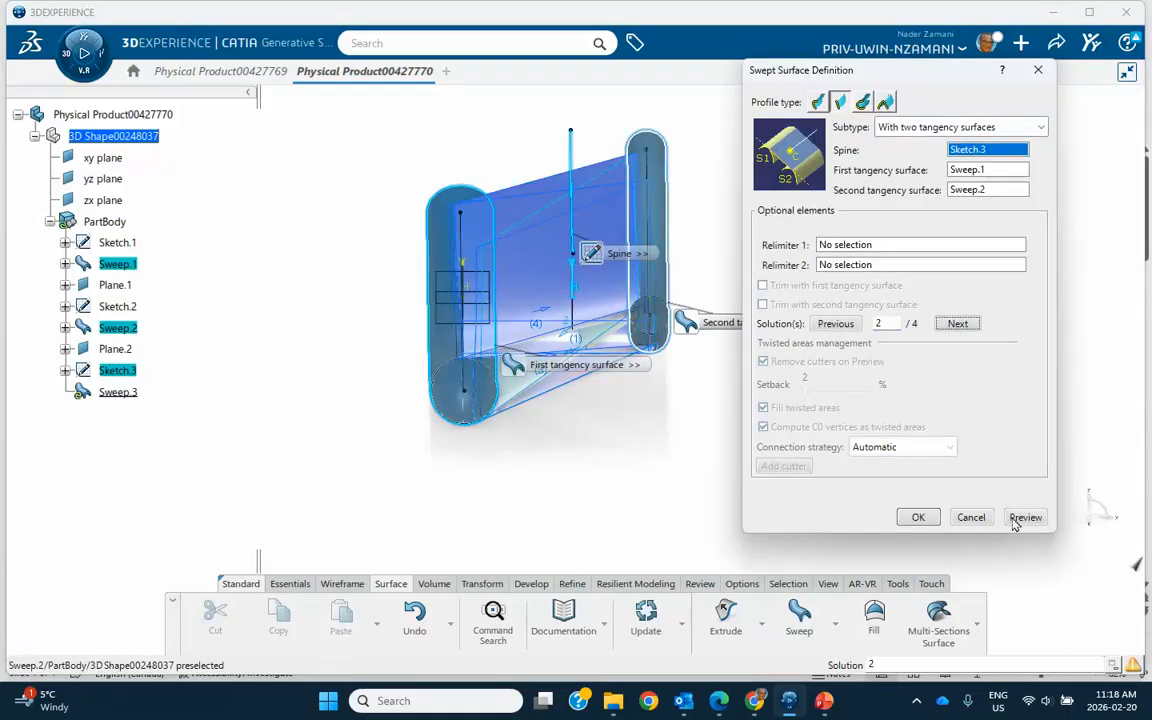
{"action": "left_click", "coordinate": [918, 517]}
Switch the two-tangency sweep to solution 3.
{"action": "middle_click_drag", "start_coordinate": [760, 488], "coordinate": [797, 483]}
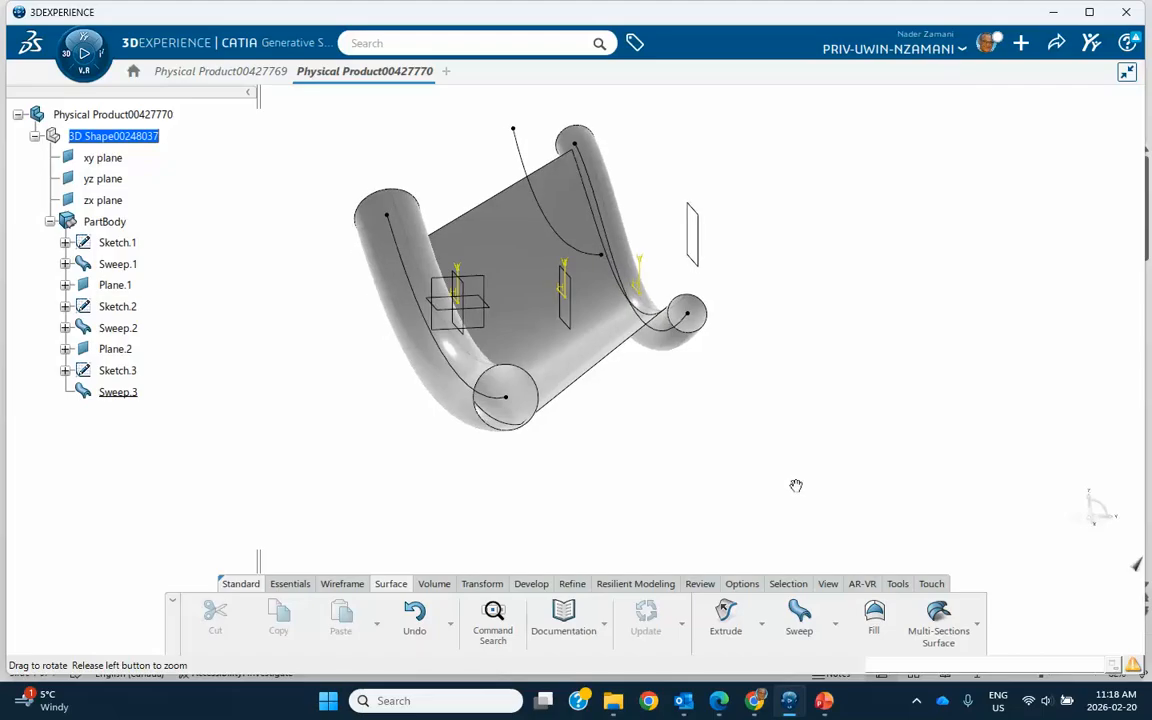
{"action": "double_click", "coordinate": [125, 393]}
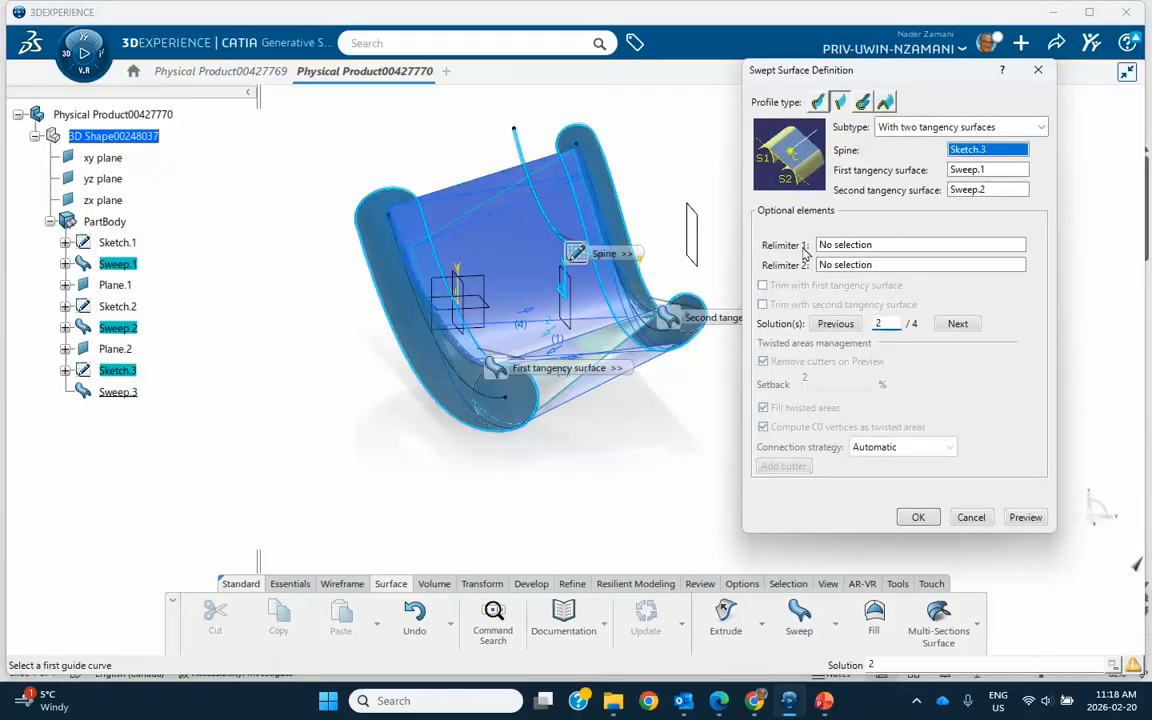
{"action": "left_click", "coordinate": [957, 324]}
{"action": "left_click", "coordinate": [917, 518]}
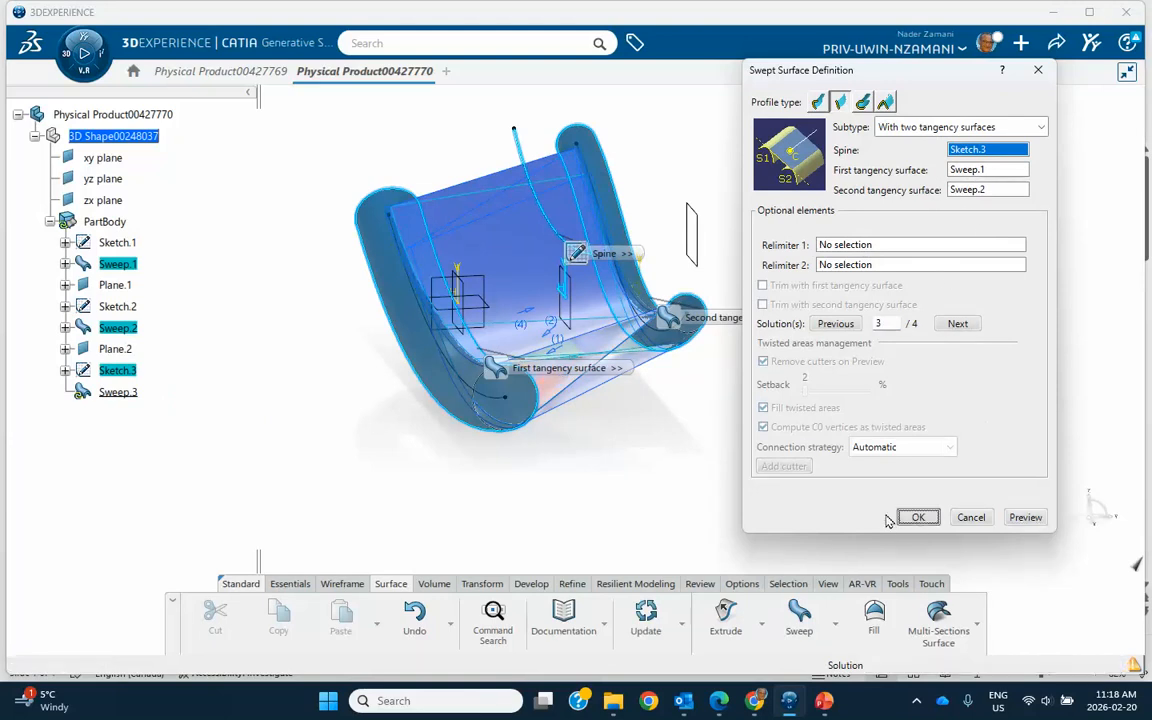
Change the two-tangency sweep to solution 4, previewing it before accepting.
{"action": "middle_click_drag", "start_coordinate": [723, 474], "coordinate": [609, 473]}
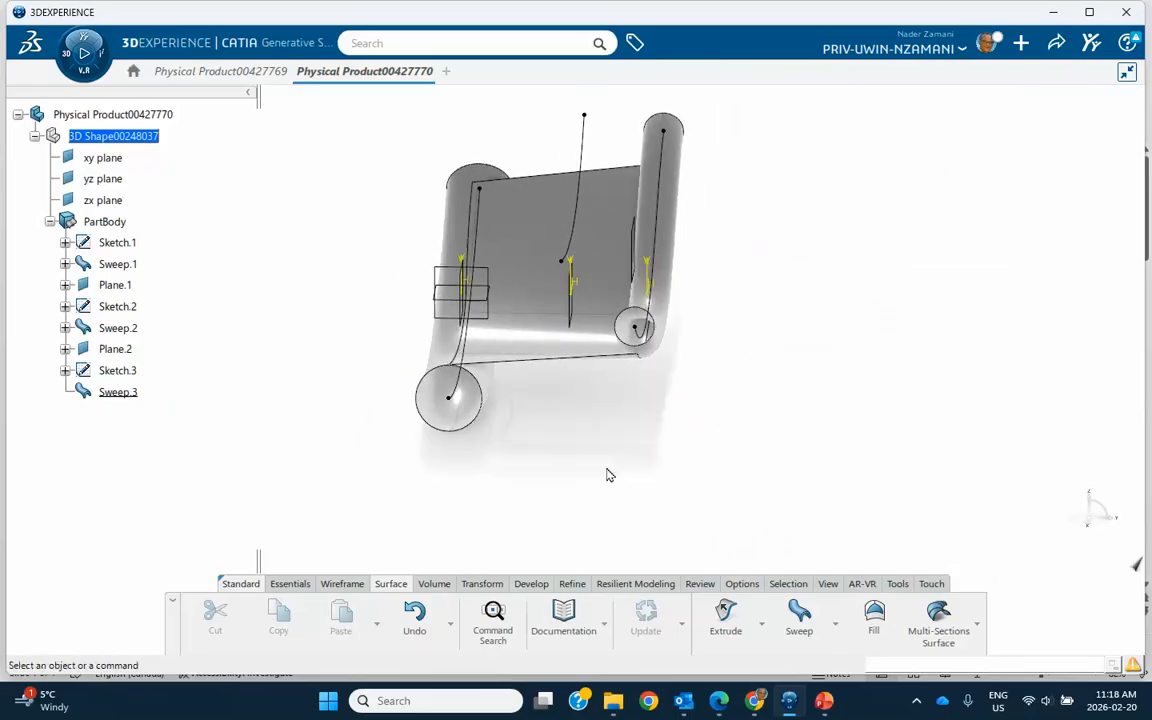
{"action": "double_click", "coordinate": [120, 392]}
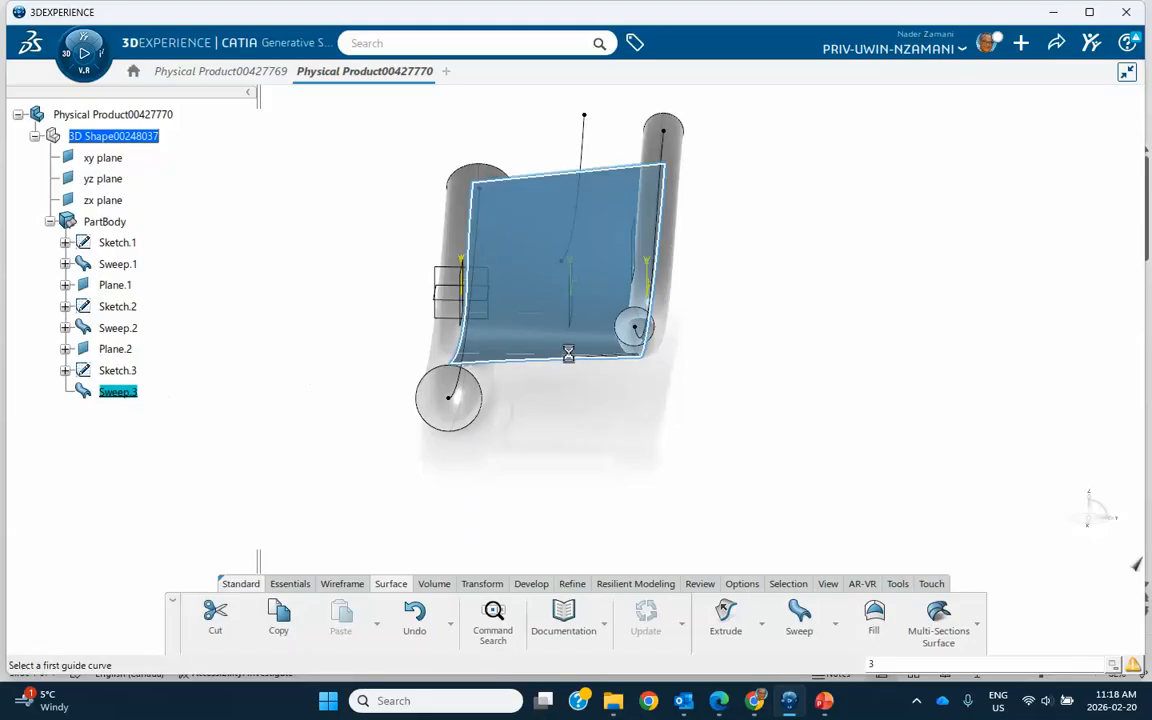
{"action": "left_click", "coordinate": [955, 325]}
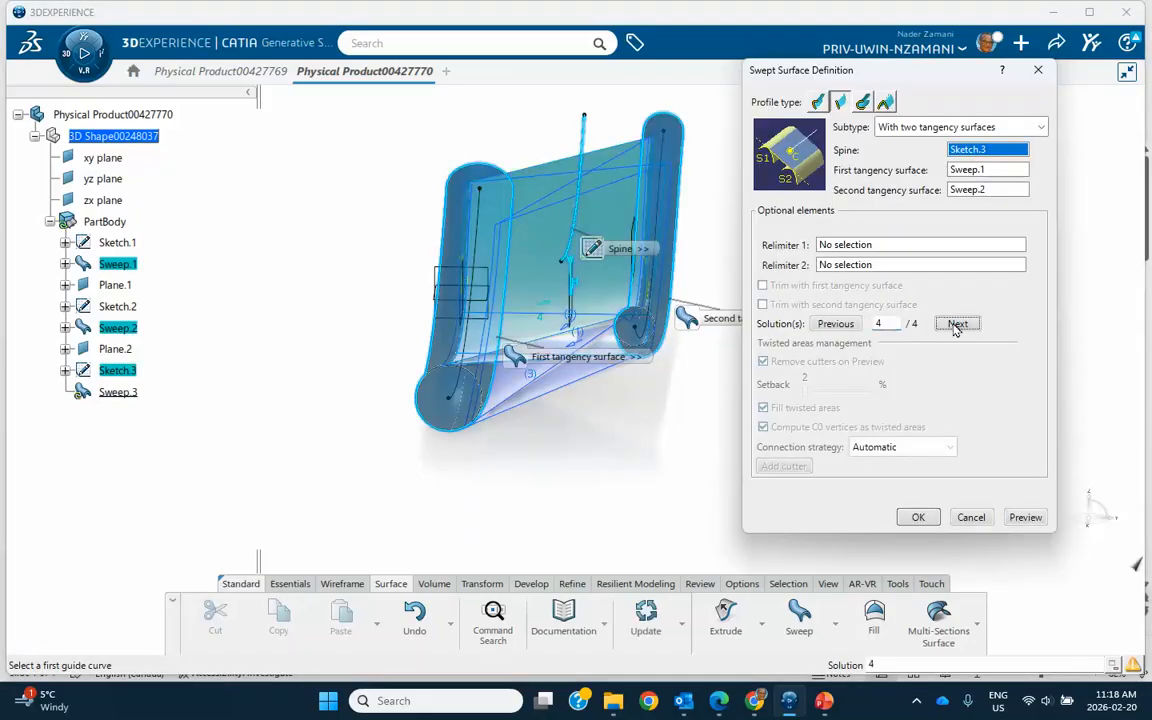
{"action": "left_click", "coordinate": [1020, 519]}
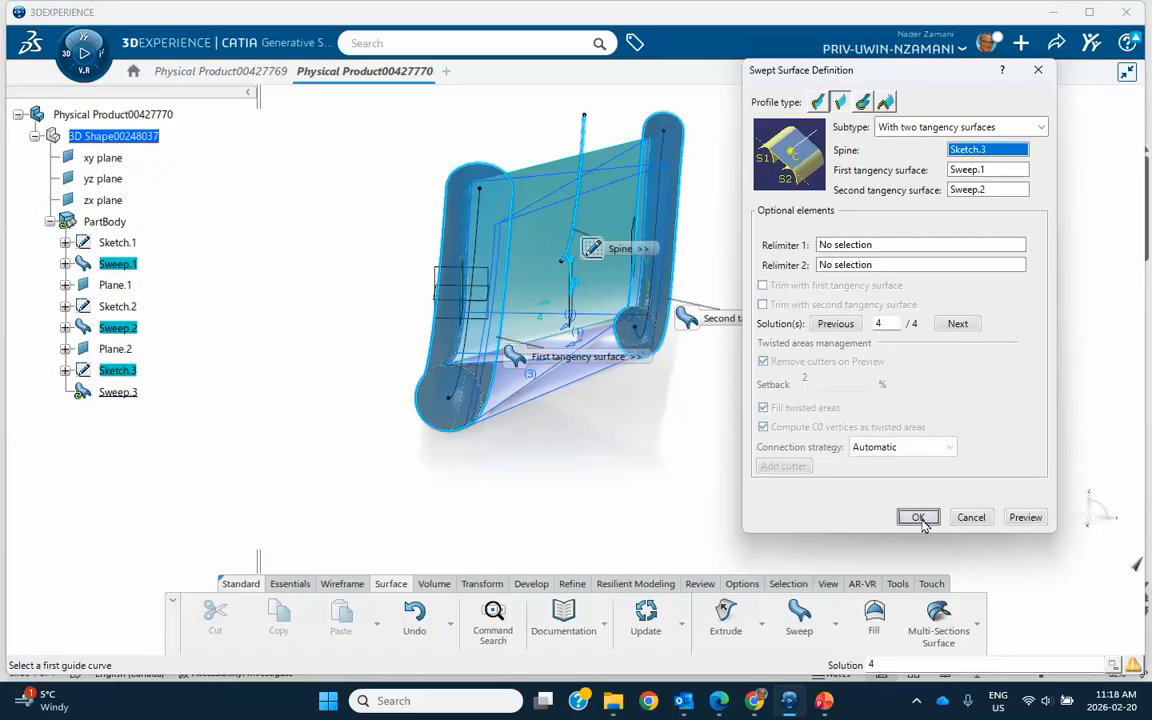
{"action": "left_click", "coordinate": [918, 518]}
Reshape the spine spline into a pronounced S-curve by moving its two inner control points, and leave the sketch.
{"action": "middle_click_drag", "start_coordinate": [782, 489], "coordinate": [766, 283]}
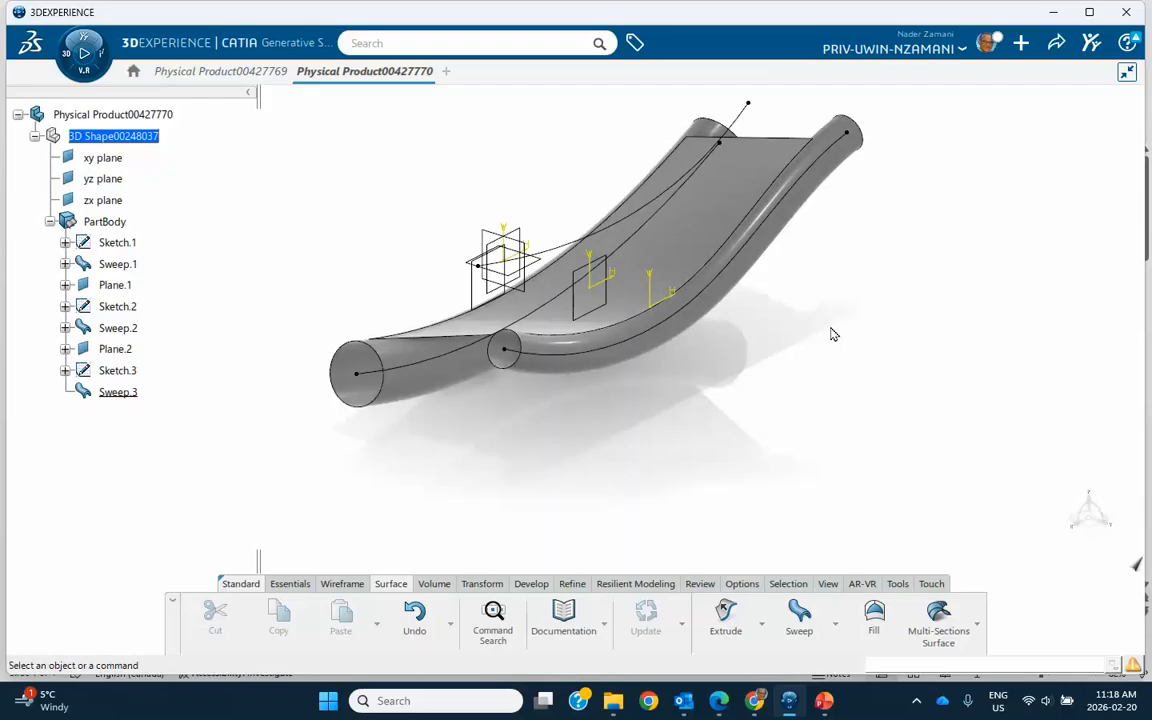
{"action": "double_click", "coordinate": [746, 125]}
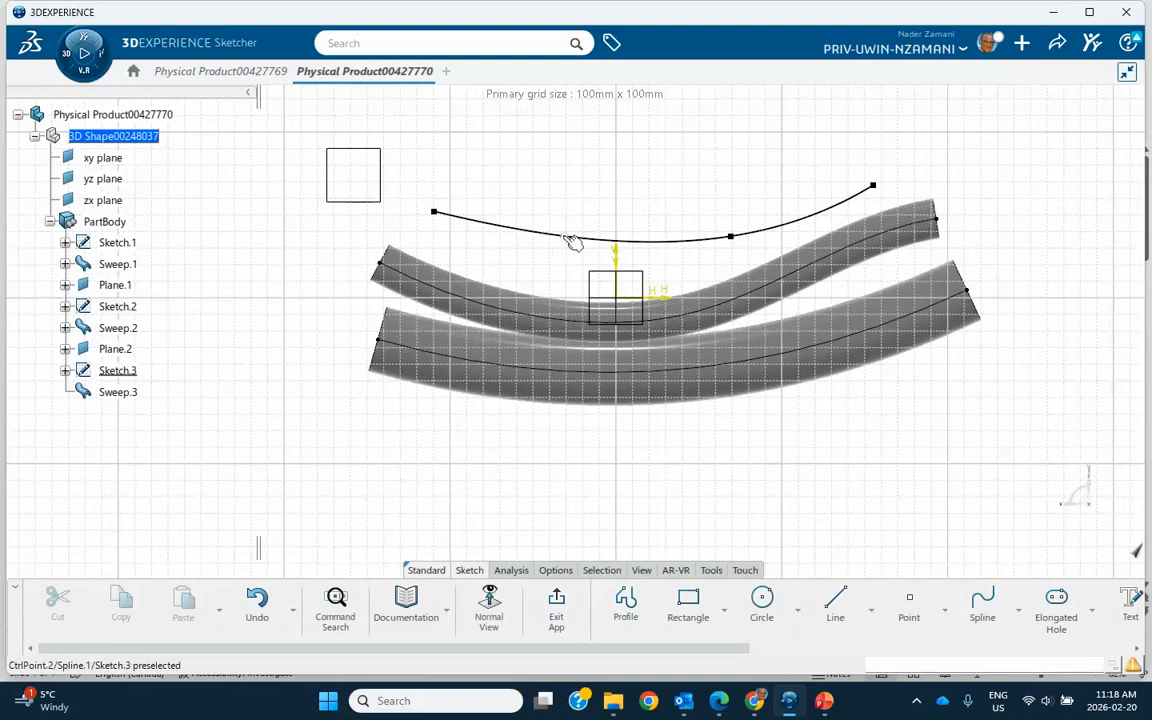
{"action": "left_click", "coordinate": [566, 236]}
{"action": "left_click_drag", "start_coordinate": [568, 240], "coordinate": [557, 172]}
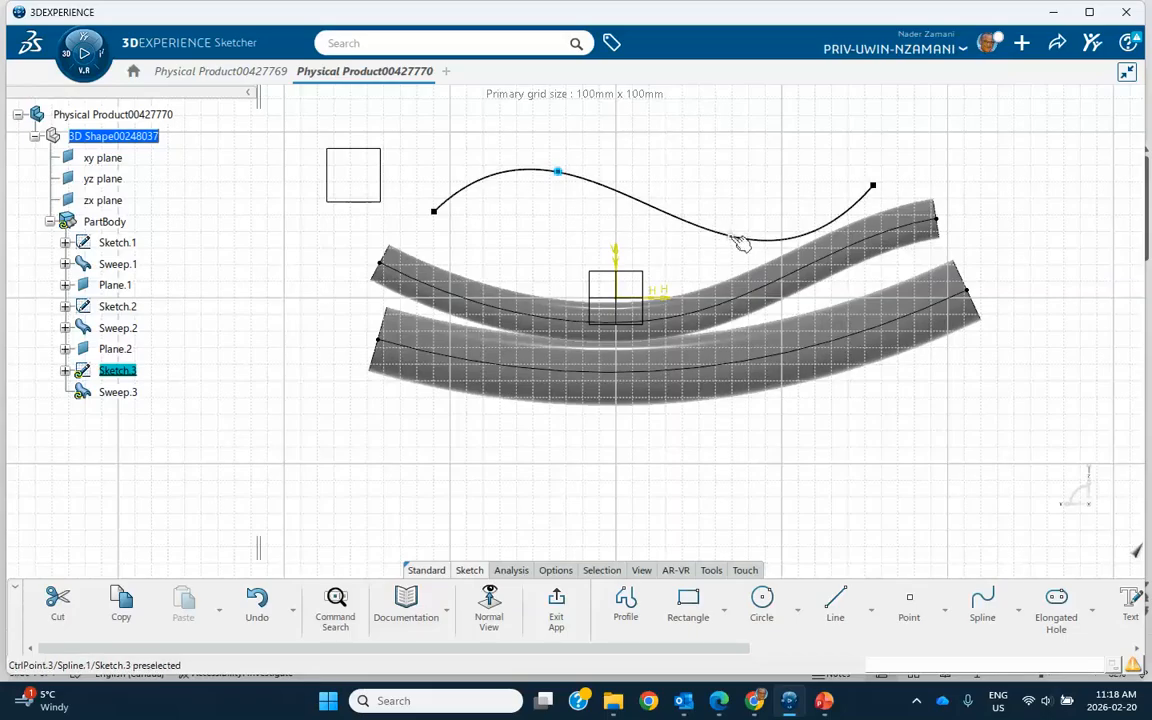
{"action": "left_click_drag", "start_coordinate": [730, 240], "coordinate": [668, 232]}
{"action": "left_click", "coordinate": [615, 224]}
{"action": "left_click", "coordinate": [556, 611]}
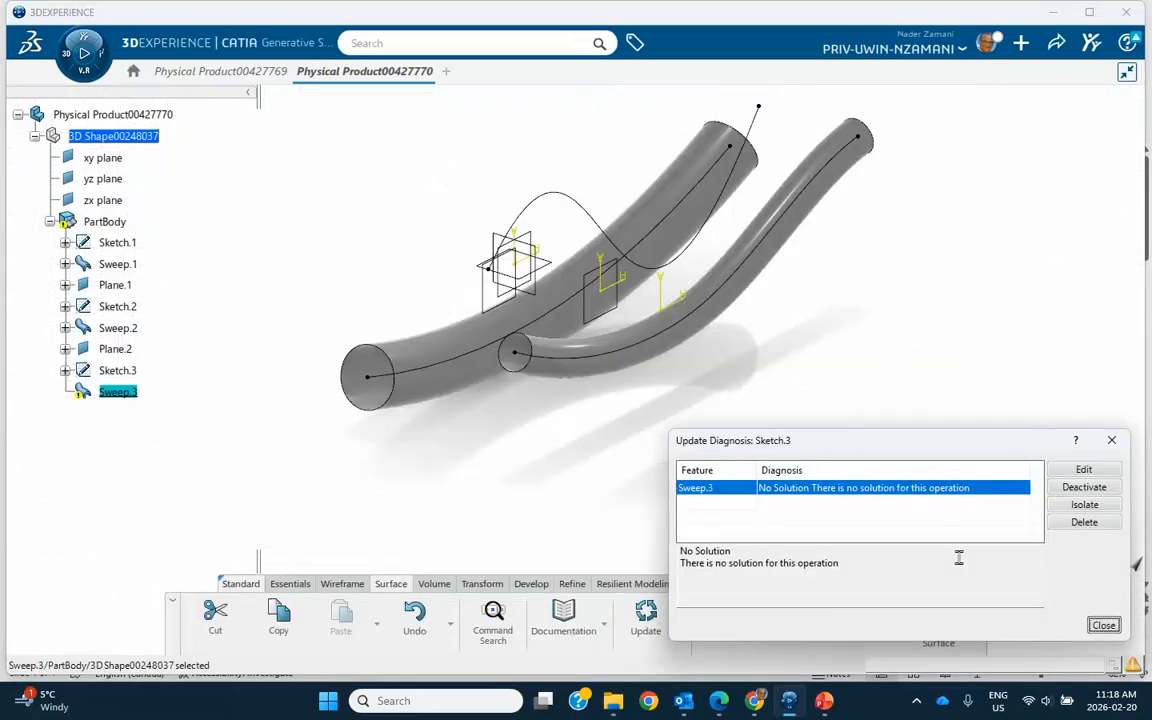
{"action": "left_click", "coordinate": [1098, 630]}
{"action": "left_click", "coordinate": [85, 395]}
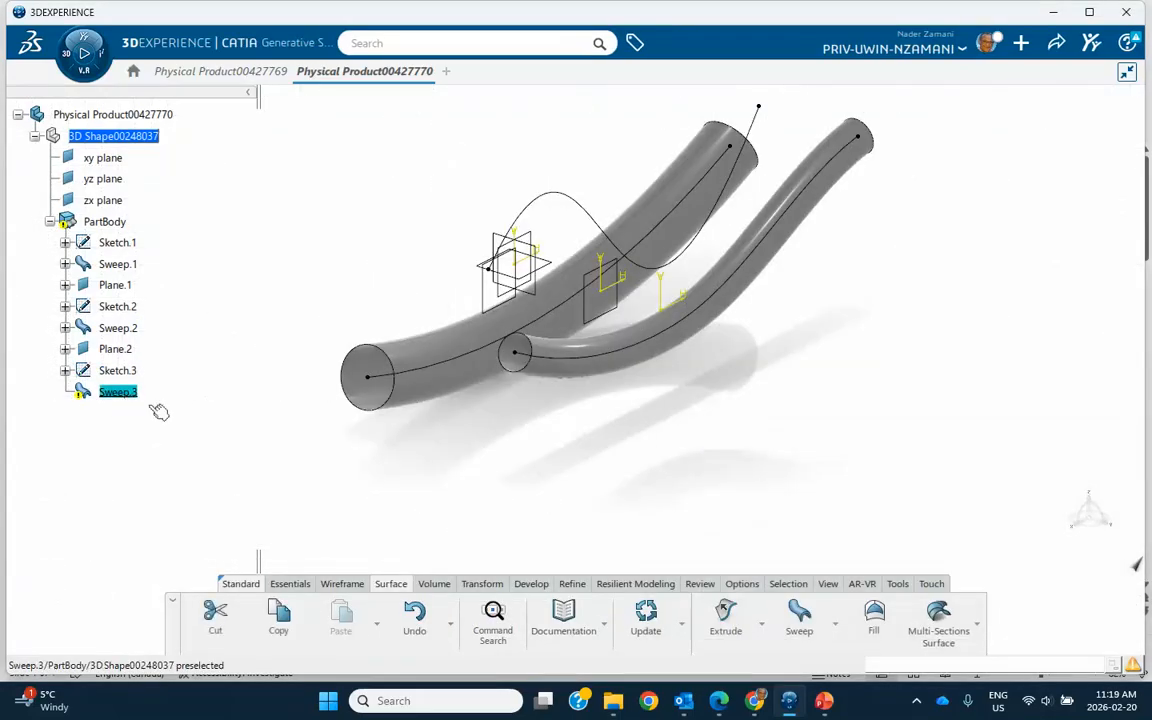
{"action": "left_click", "coordinate": [586, 201]}
{"action": "left_click", "coordinate": [716, 498]}
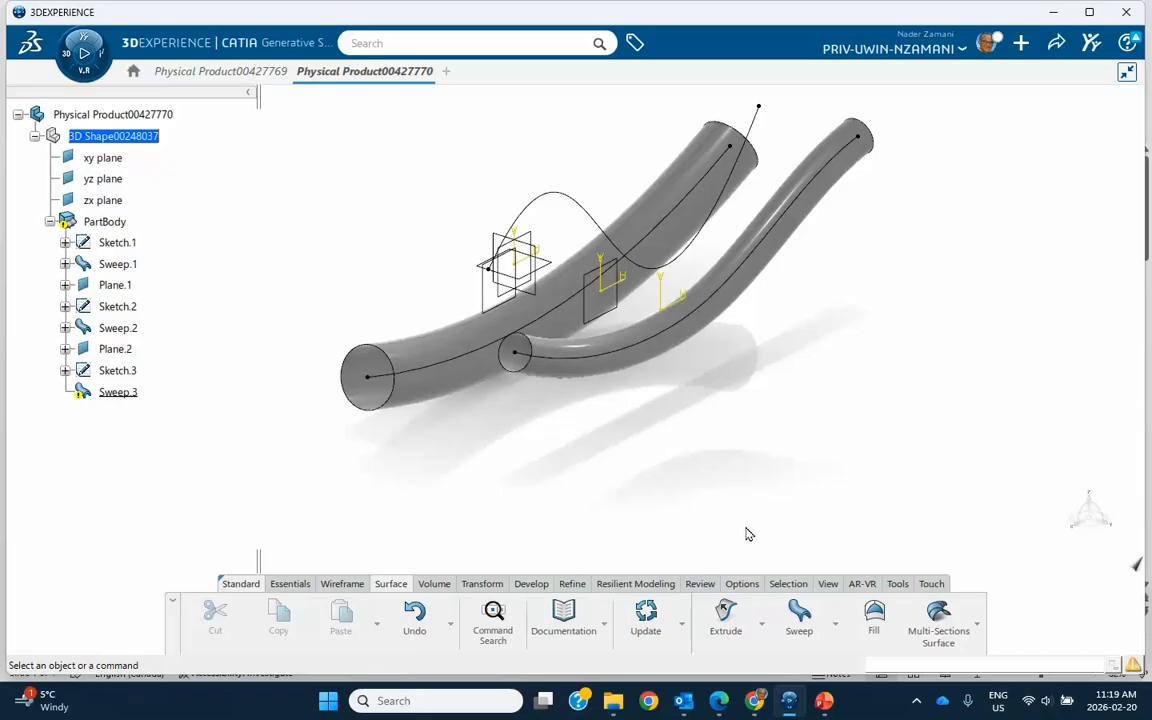
{"action": "left_click", "coordinate": [918, 705]}
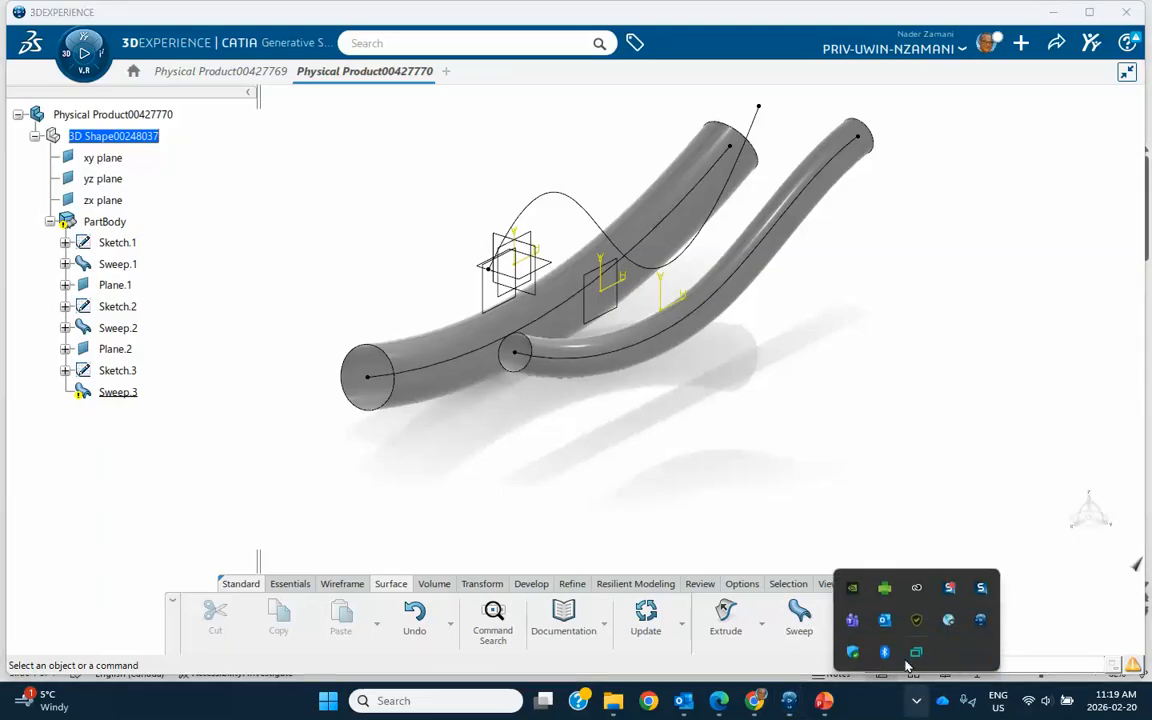